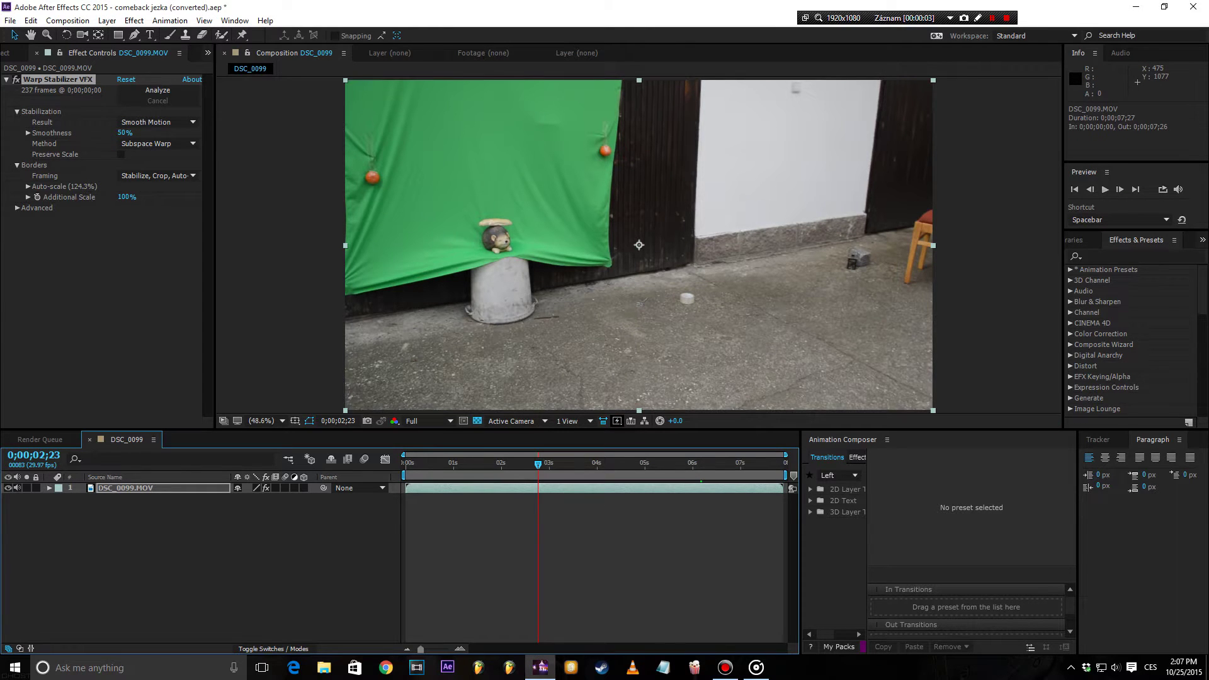
# - Preview the footage stabilized by Warp Stabilizer VFX at 50% smoothness
pyautogui.press('space')
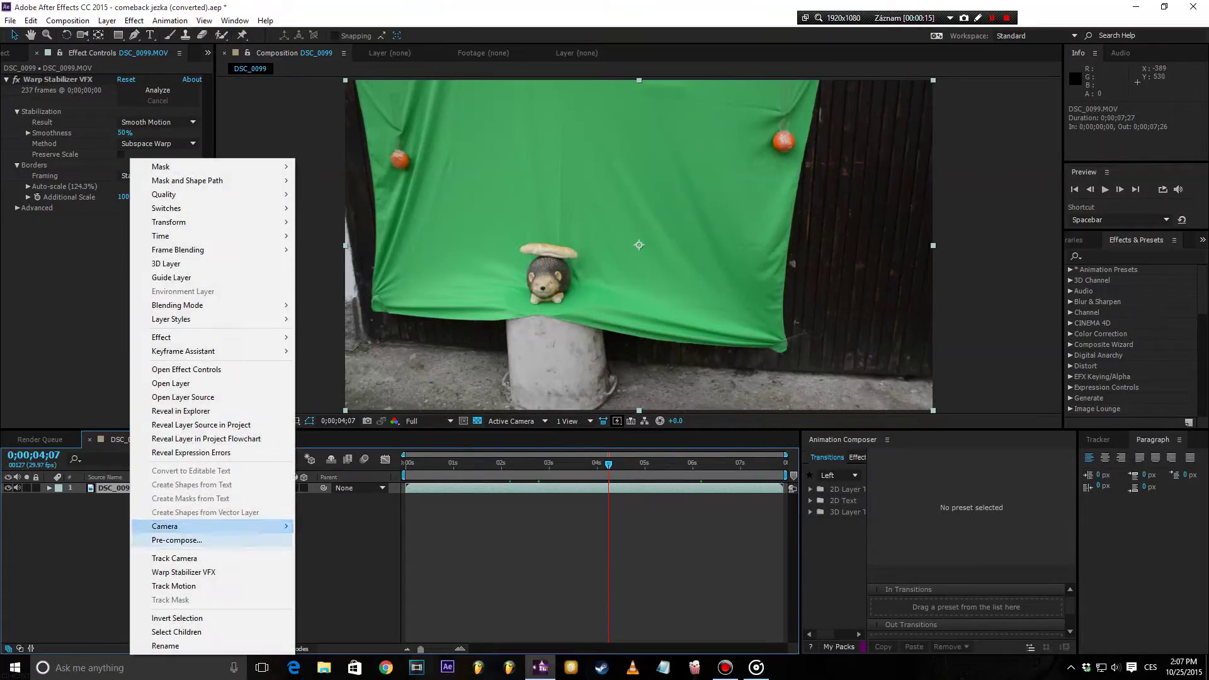
# - Pre-compose the clip into DSC_0099.MOV Comp 1, start 3D Camera Tracker, then switch to Groove Music
pyautogui.click(177, 539)
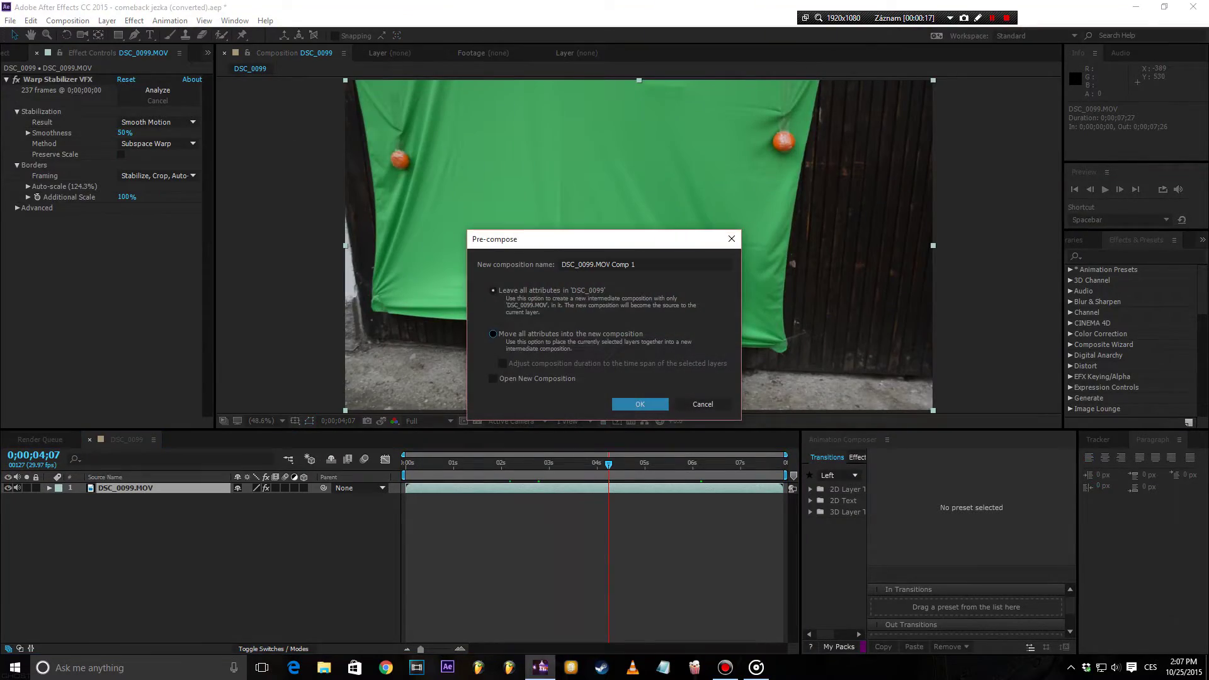
pyautogui.press('Return')
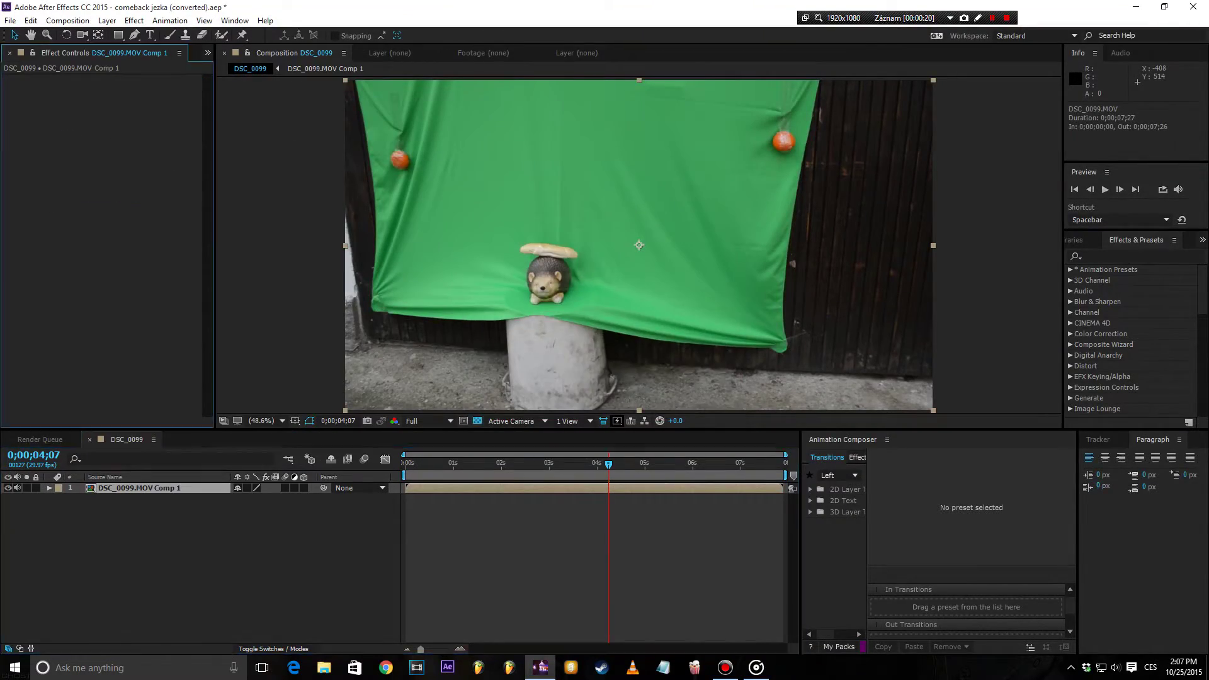
pyautogui.click(135, 20)
pyautogui.click(200, 488)
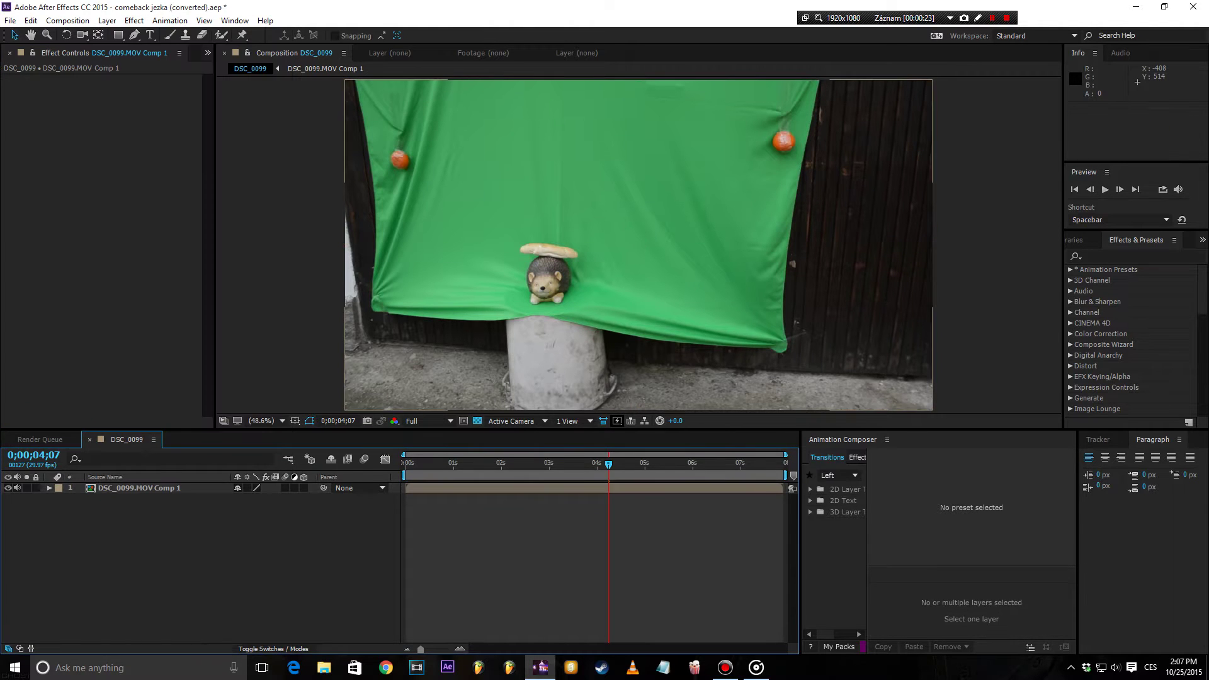
pyautogui.rightClick(201, 488)
pyautogui.click(244, 559)
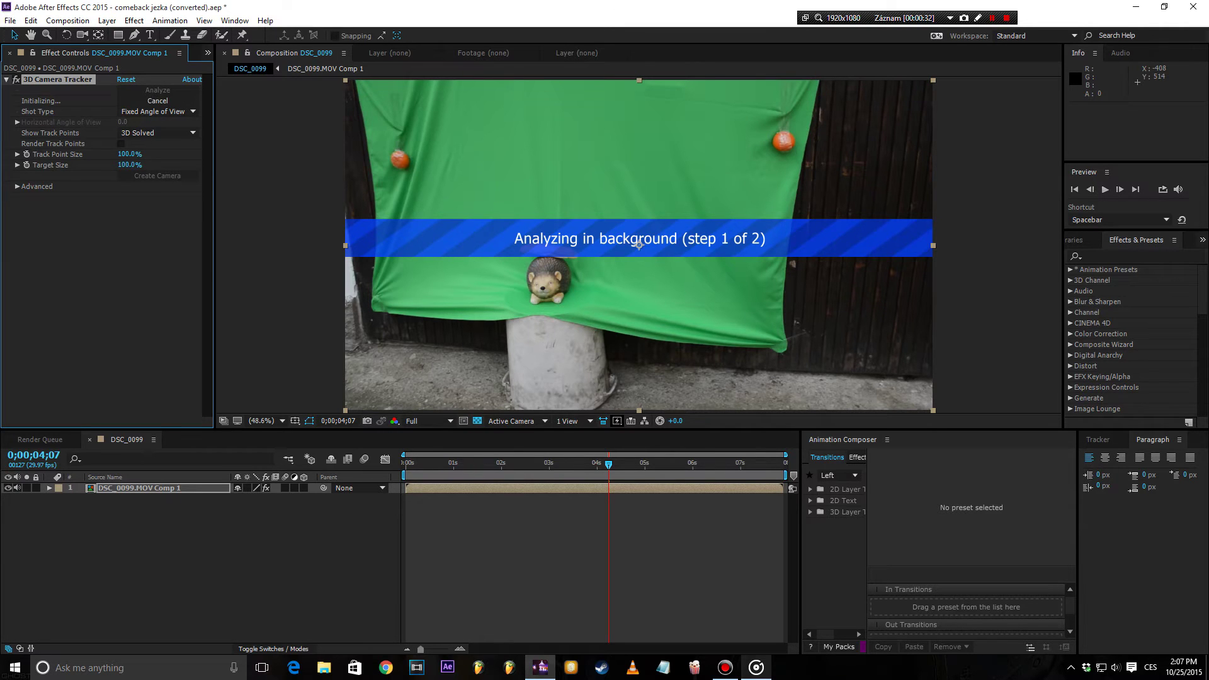
pyautogui.click(756, 592)
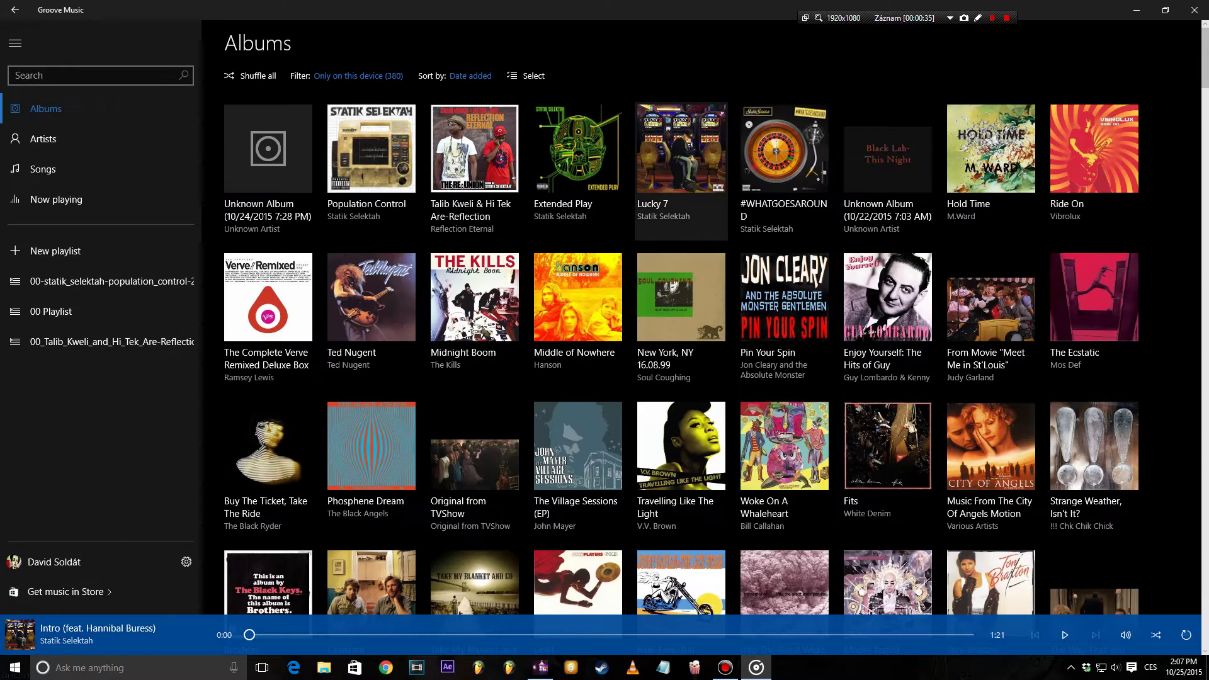
# - Open the Lucky 7 album and play its track 'Another Level'
pyautogui.click(680, 163)
pyautogui.doubleClick(680, 279)
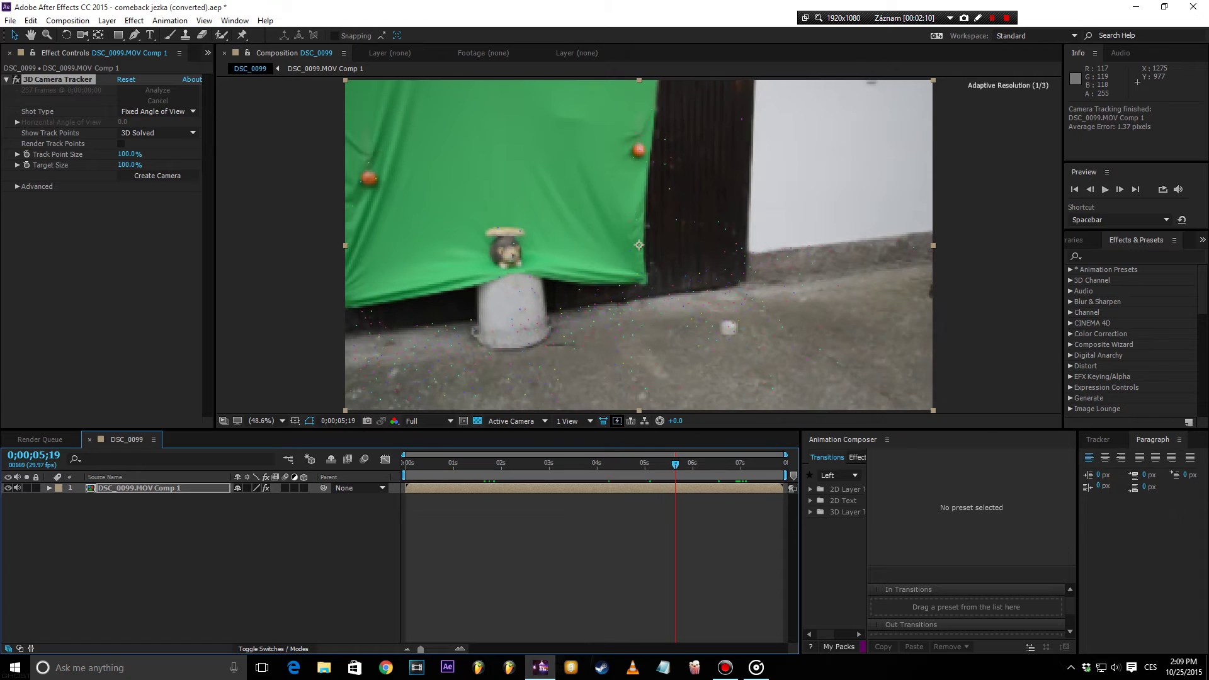
# - Create the tracked 3D camera and apply the Color Range keyer to the footage
pyautogui.click(158, 176)
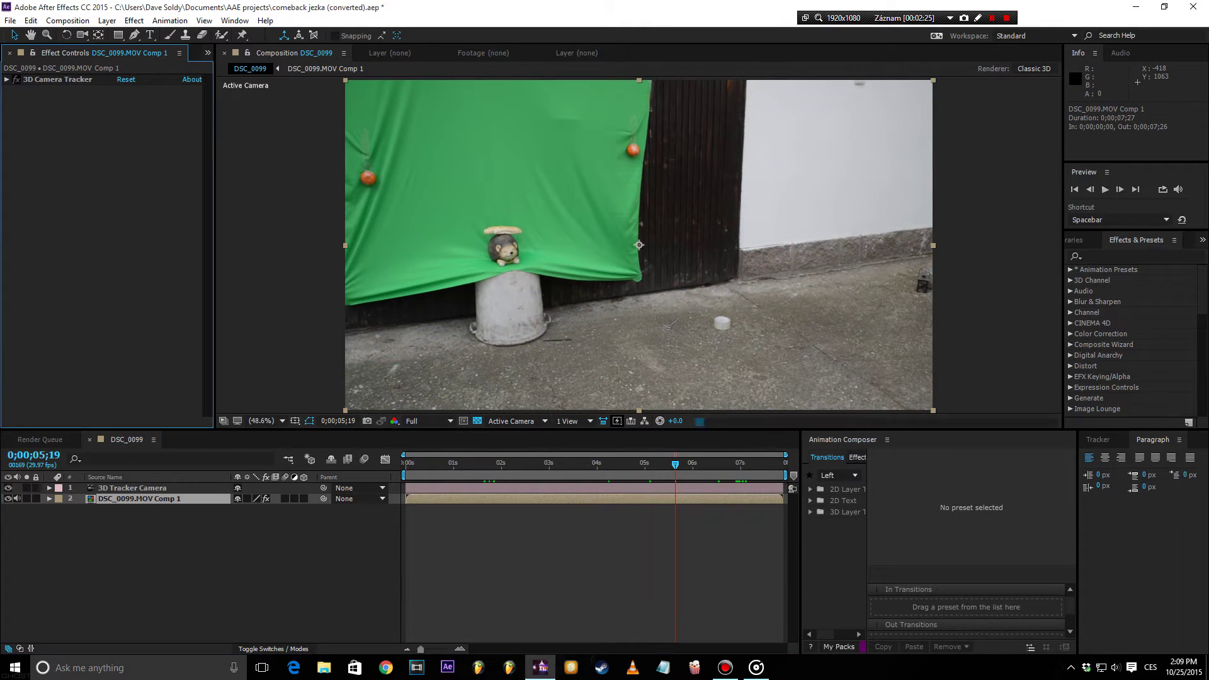
pyautogui.click(592, 464)
pyautogui.rightClick(86, 214)
pyautogui.moveTo(239, 257)
pyautogui.click(314, 310)
# - Sample the green screen with the Color Range eyedroppers to key out all green shades
pyautogui.click(639, 246)
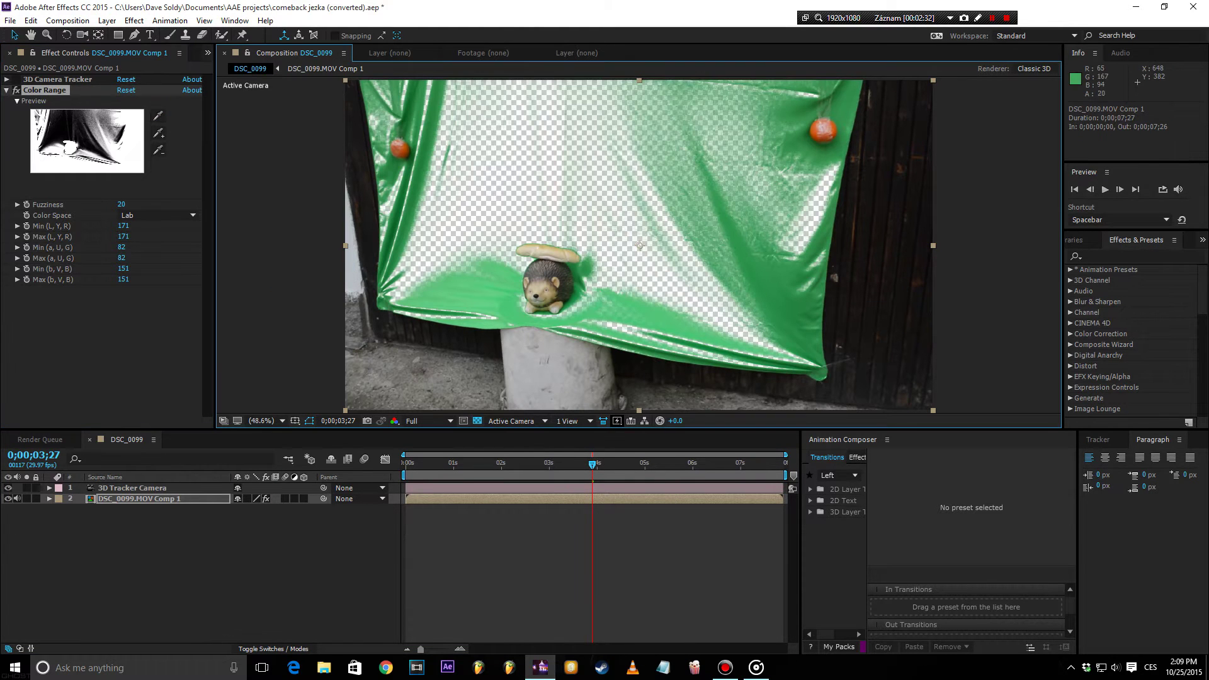
pyautogui.click(799, 294)
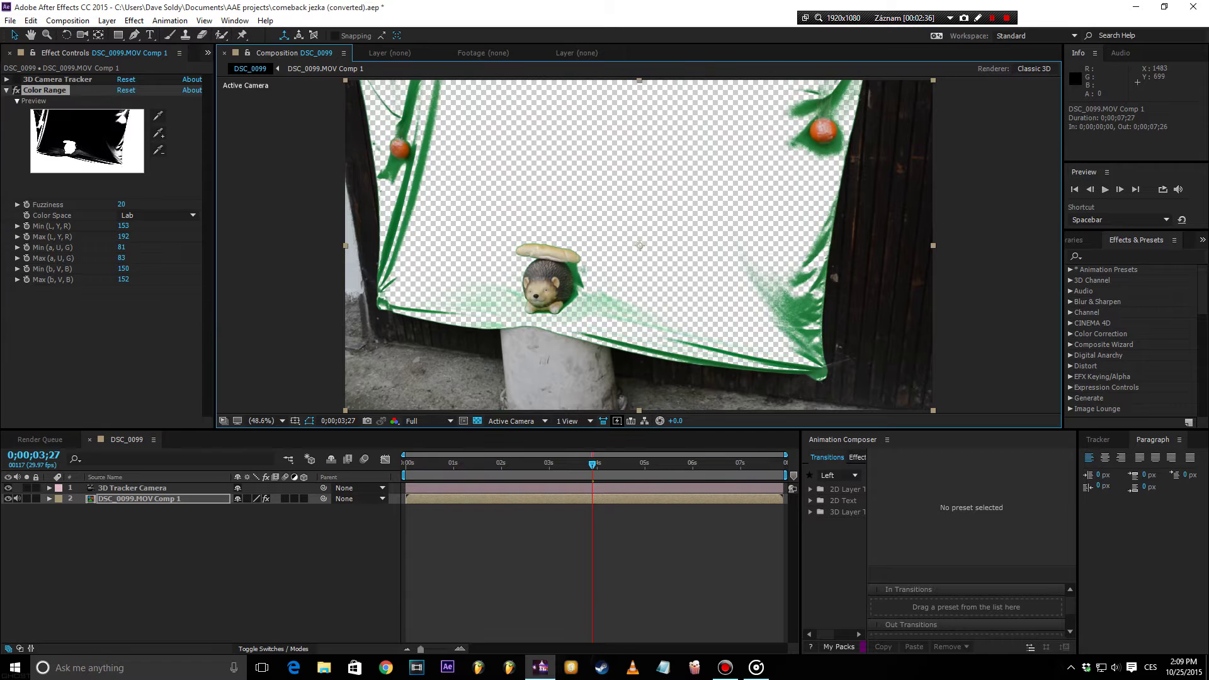
pyautogui.click(639, 245)
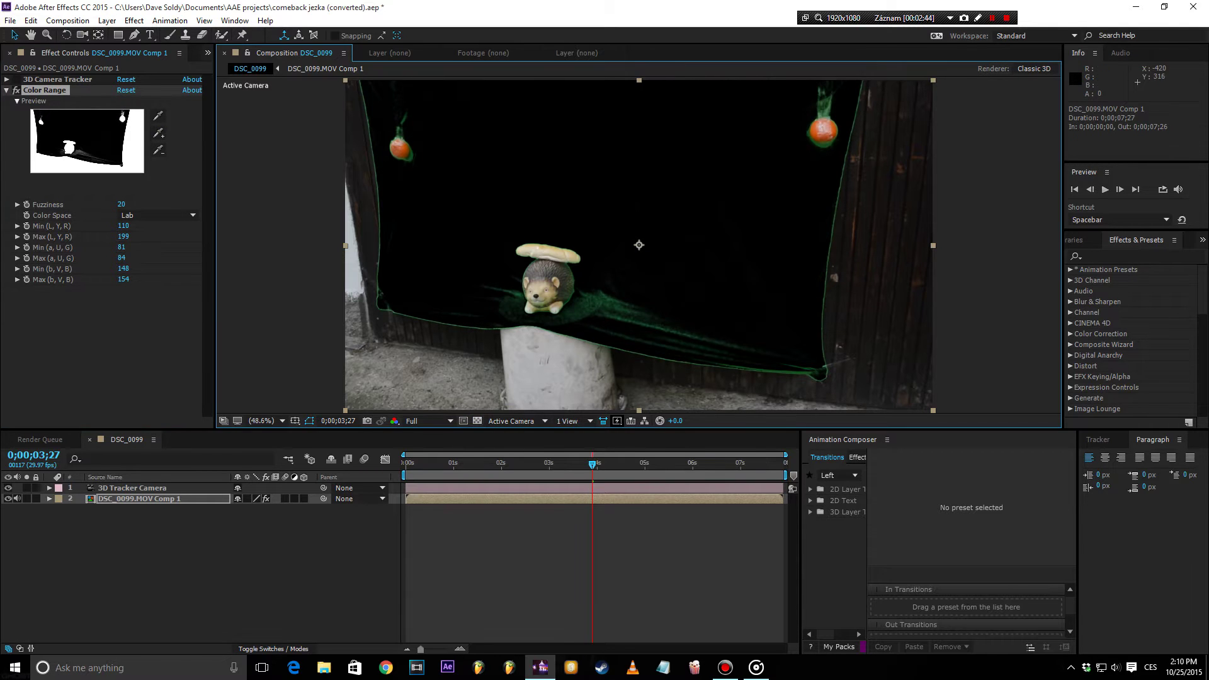
pyautogui.scroll(3, 813, 397)
pyautogui.scroll(2, 812, 397)
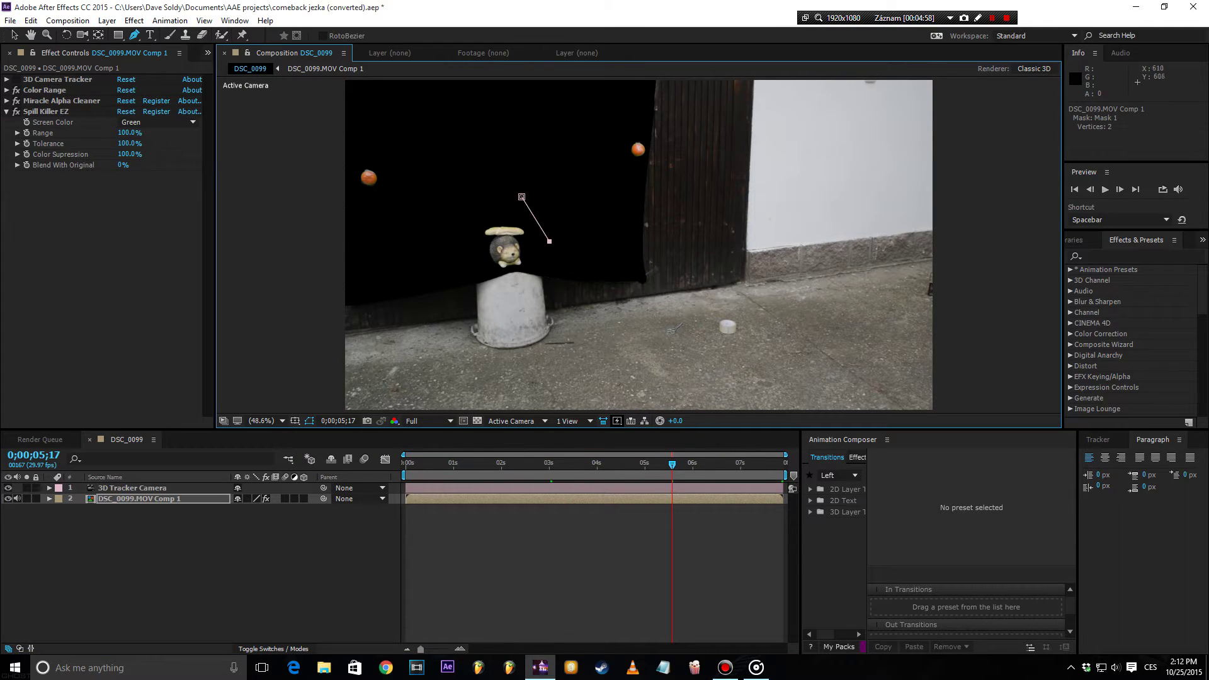
# - Draw a closed mask around the hedgehog and reshape it on later frames to follow him
pyautogui.scroll(5, 505, 248)
pyautogui.click(663, 355)
pyautogui.click(465, 380)
pyautogui.click(370, 291)
pyautogui.click(409, 231)
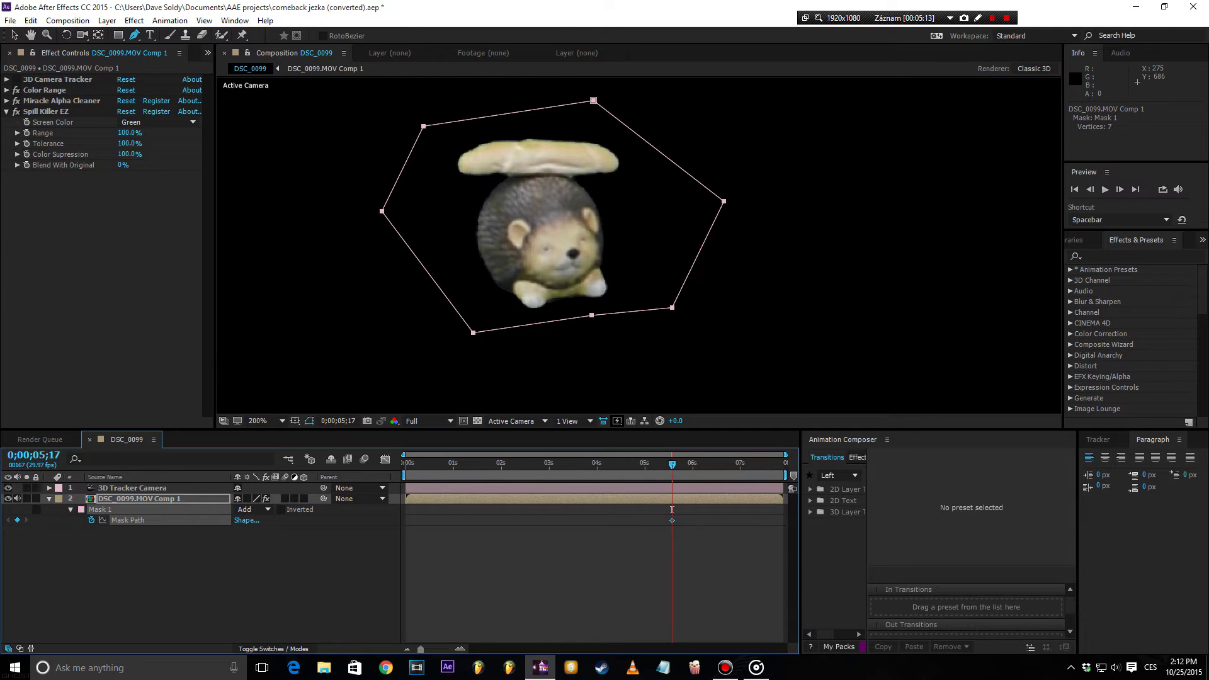
pyautogui.press('space')
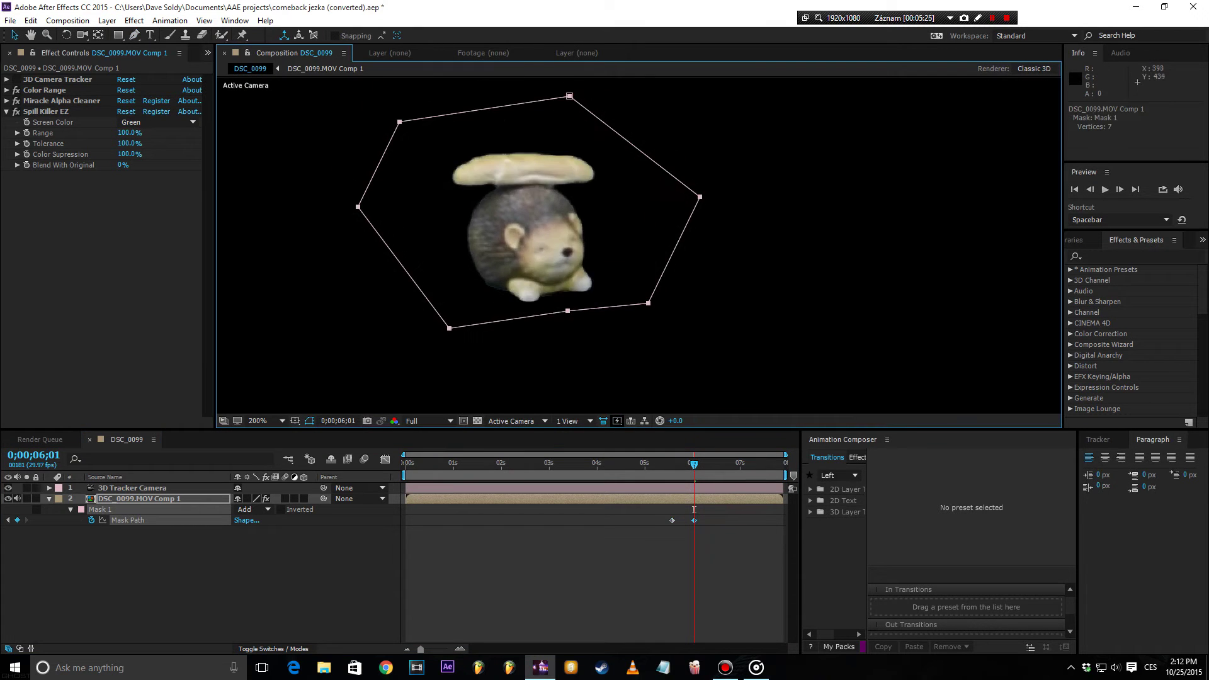
pyautogui.moveTo(672, 509)
pyautogui.mouseDown()
pyautogui.moveTo(712, 510)
pyautogui.moveTo(579, 510)
pyautogui.mouseUp()
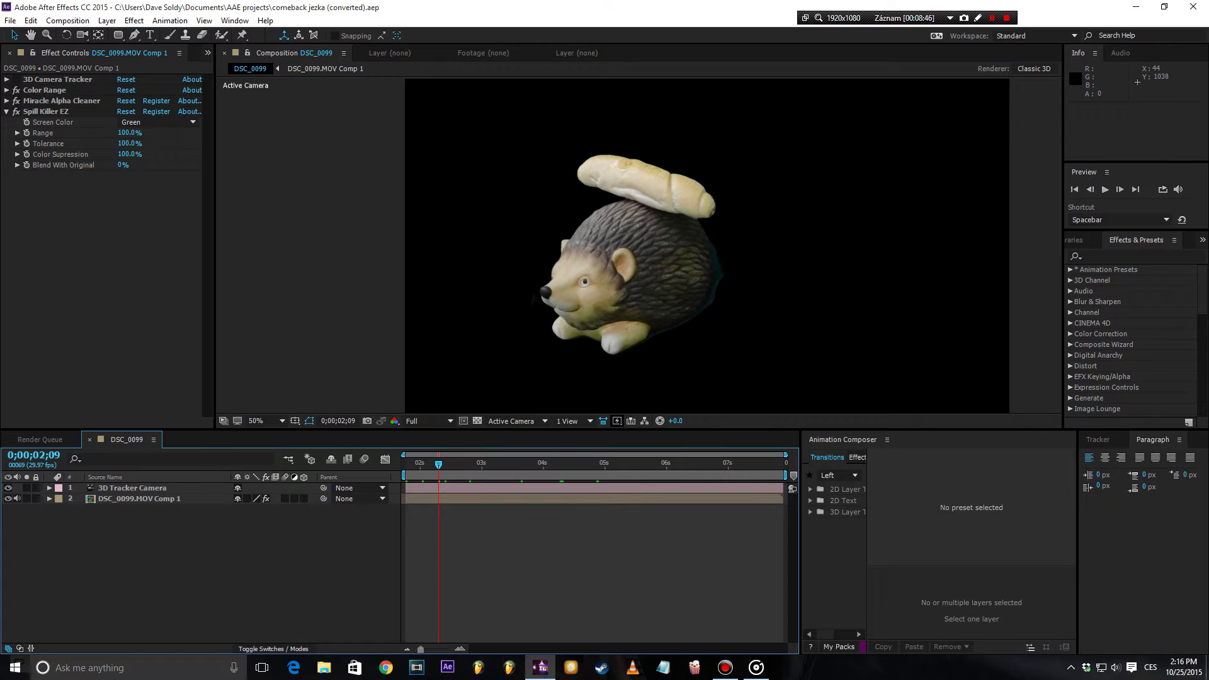
# - Create a new black solid layer, Black Solid 1, in the comp
pyautogui.rightClick(118, 534)
pyautogui.click(299, 420)
pyautogui.click(639, 444)
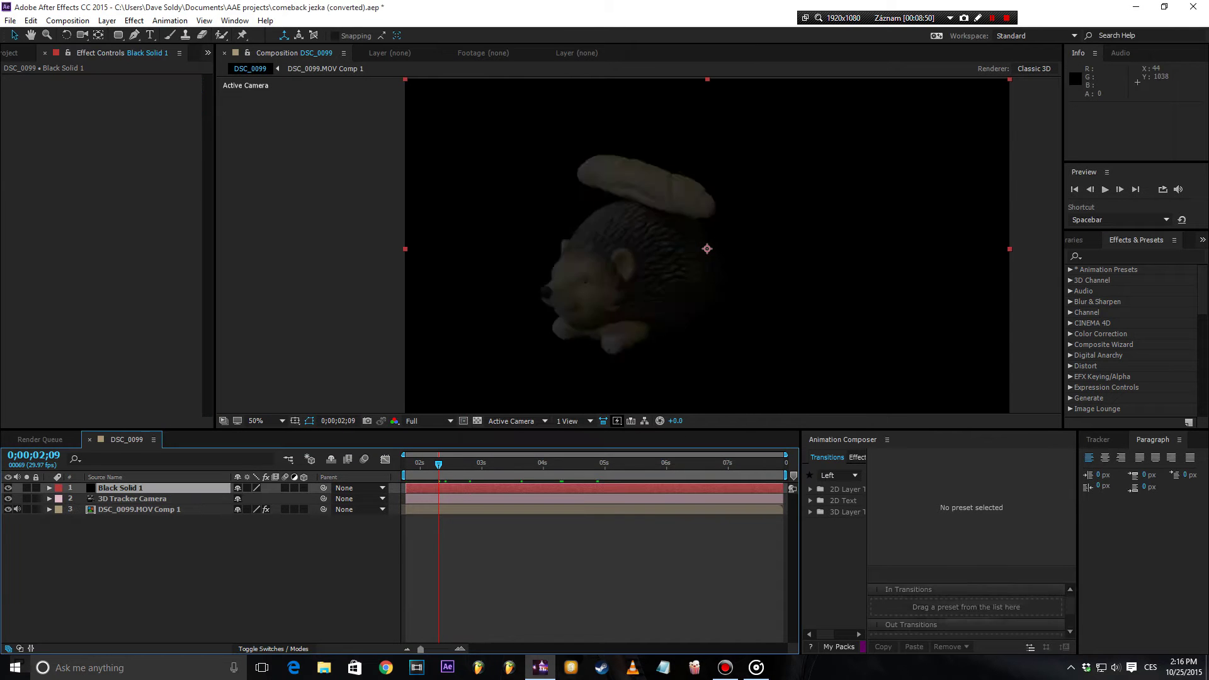
# - Apply the Video Copilot Element effect to the black solid and open its Scene Setup
pyautogui.rightClick(92, 207)
pyautogui.click(311, 646)
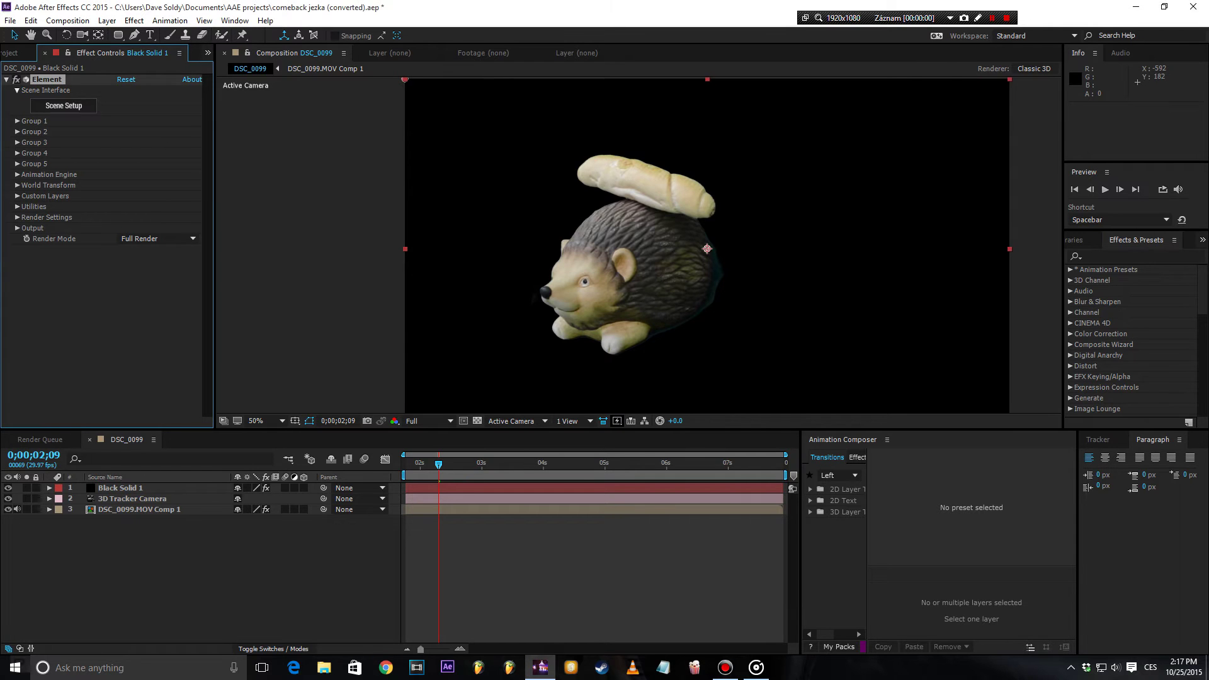
pyautogui.click(63, 105)
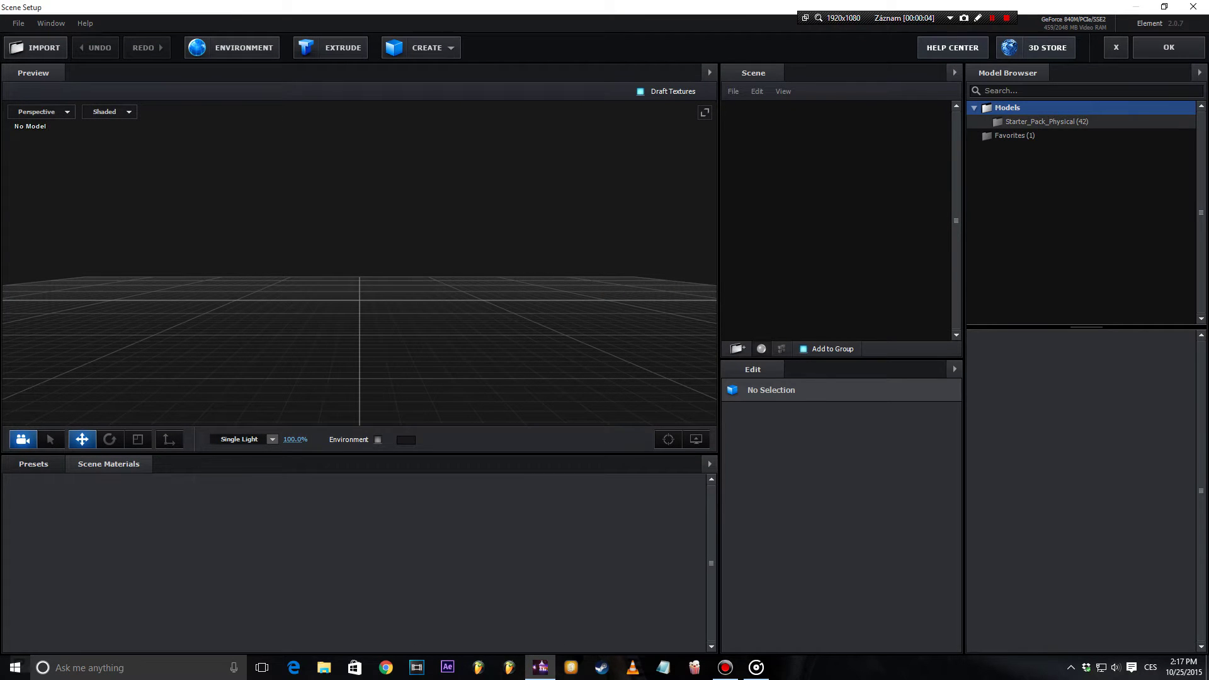
# - Add the paint_can model from Starter_Pack_Physical, then swap in the floor_fracture model
pyautogui.click(1053, 122)
pyautogui.scroll(-3, 1080, 478)
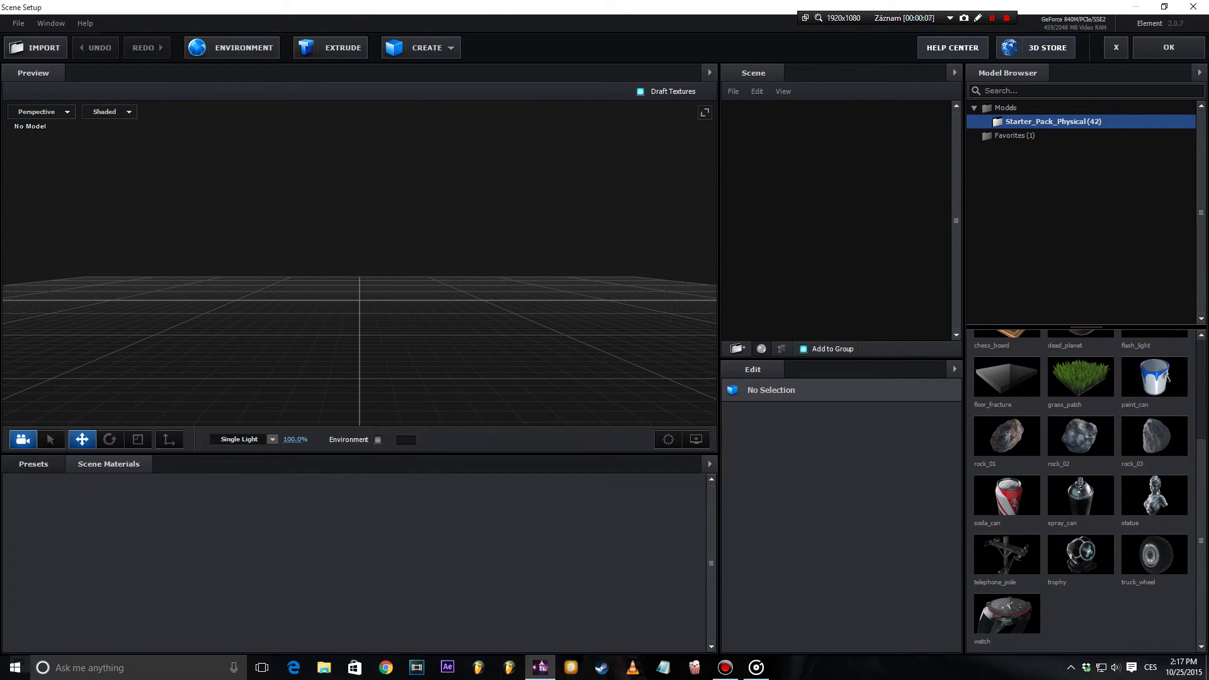
pyautogui.scroll(2, 1154, 441)
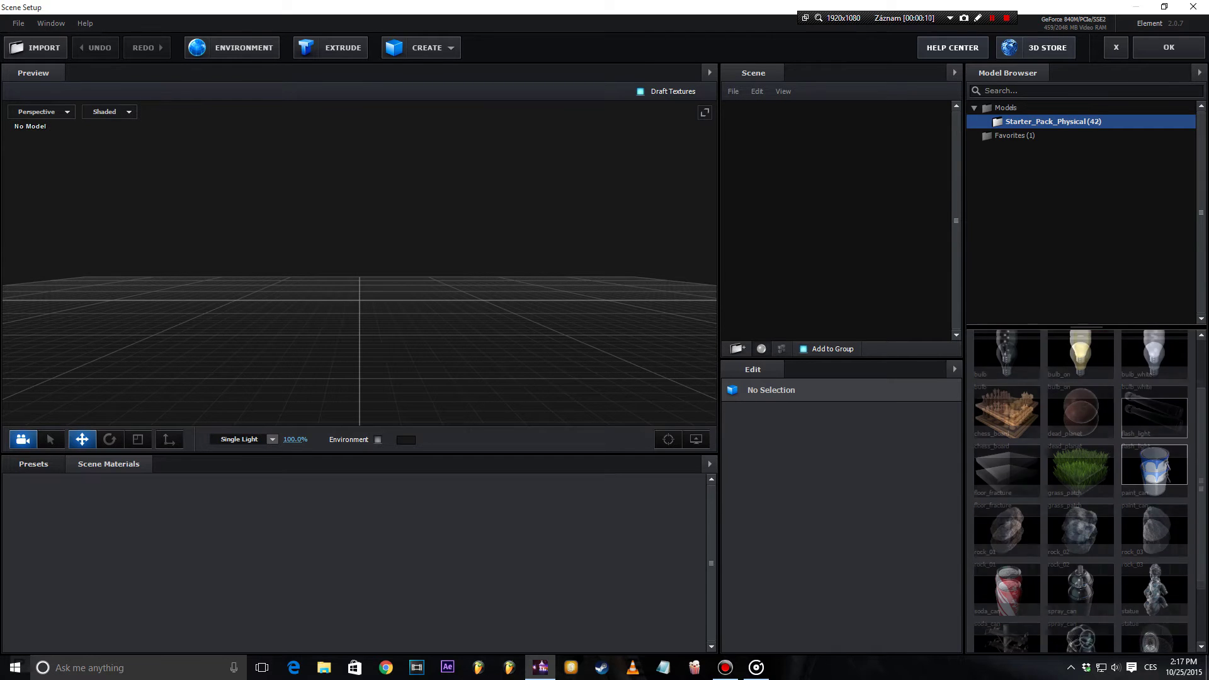
pyautogui.doubleClick(1154, 509)
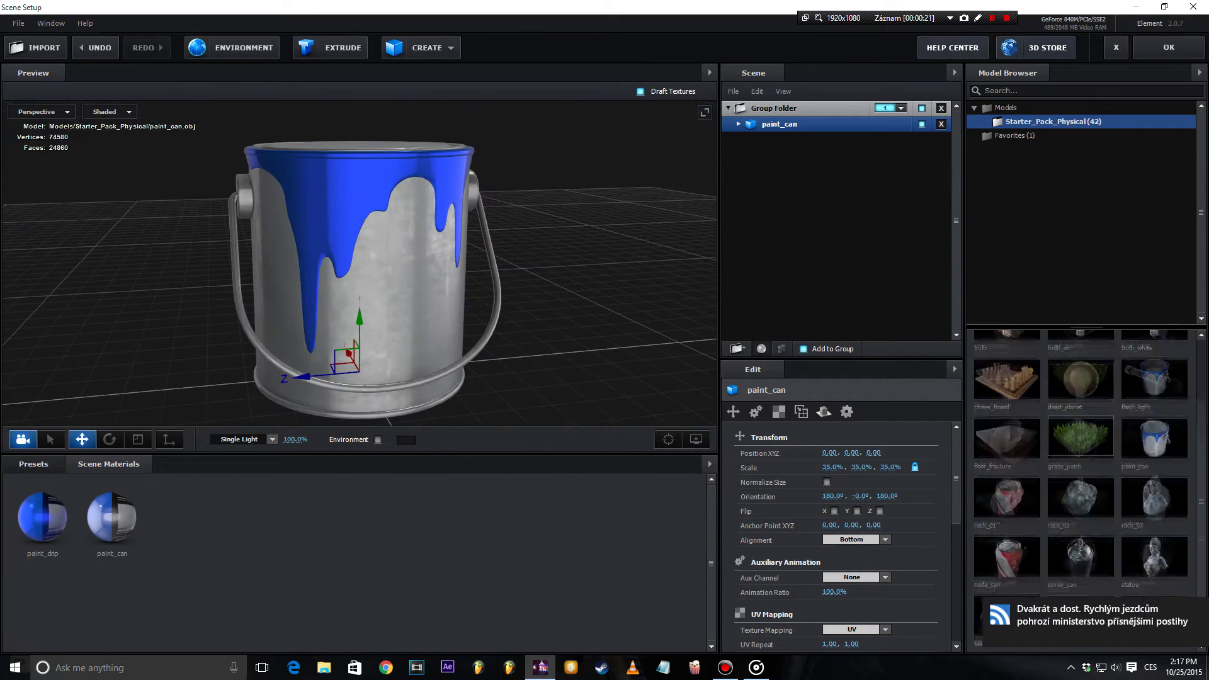
pyautogui.doubleClick(1007, 508)
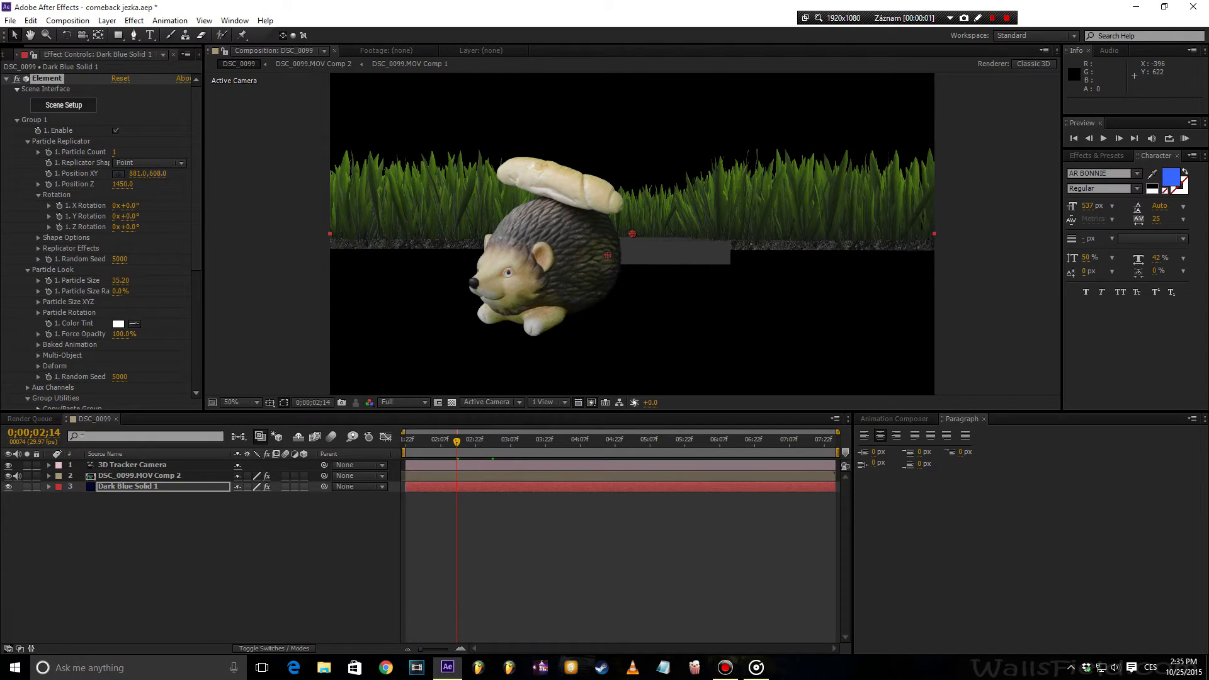
# - Reposition the Element grass scene, shifting it right and bringing it closer to the camera
pyautogui.moveTo(157, 173); pyautogui.dragTo(183, 173)
pyautogui.moveTo(126, 205); pyautogui.dragTo(142, 216)
pyautogui.moveTo(608, 268); pyautogui.dragTo(698, 271)
pyautogui.moveTo(119, 183); pyautogui.dragTo(75, 184)
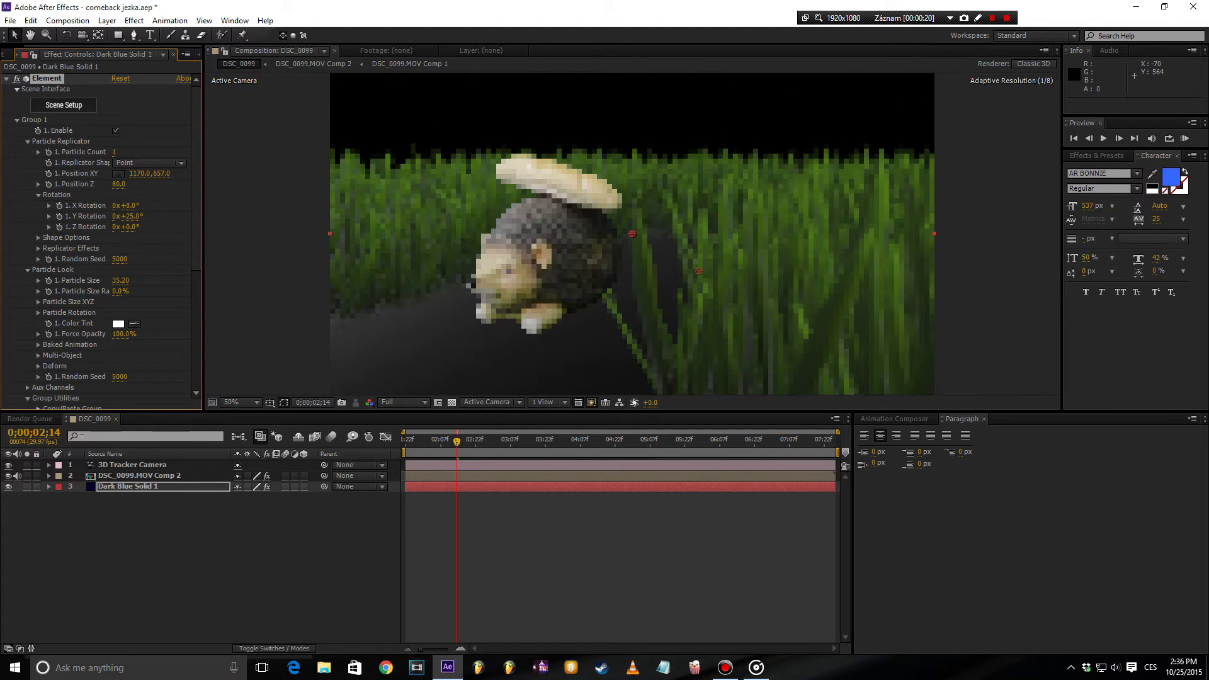
# - Preview the composite and step through frames to check the hedgehog's walk over the path
pyautogui.press('pagedown')
pyautogui.press('pagedown')
pyautogui.press('pagedown')
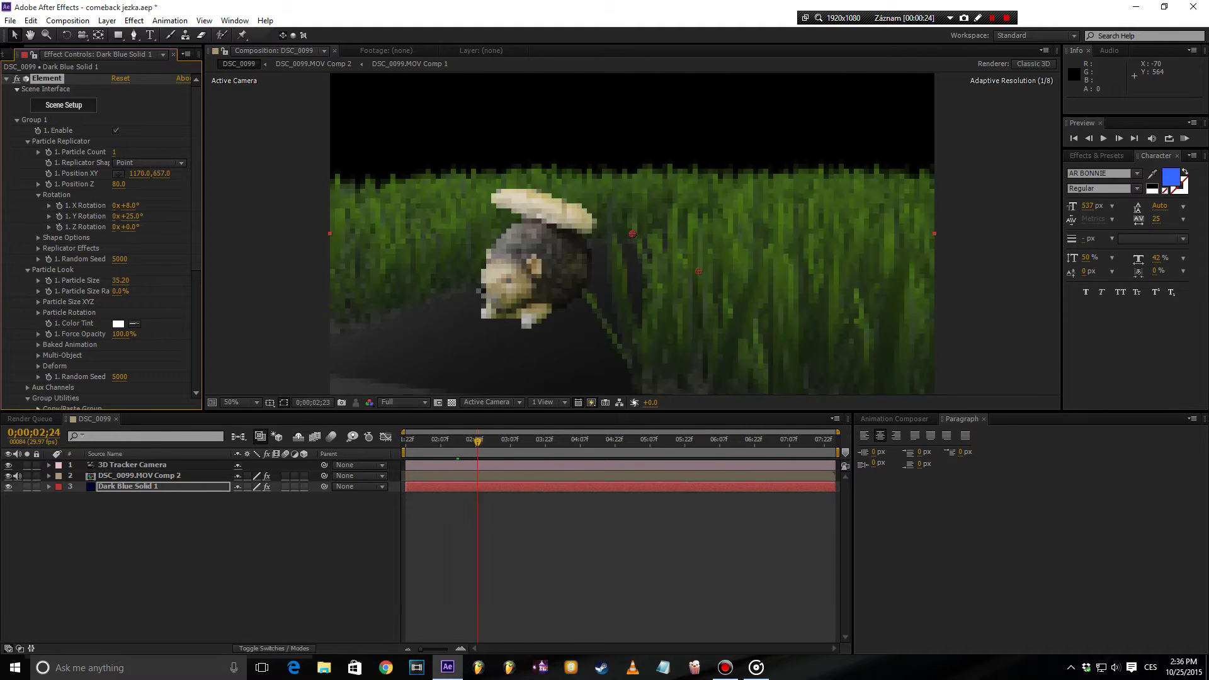
pyautogui.press('space')
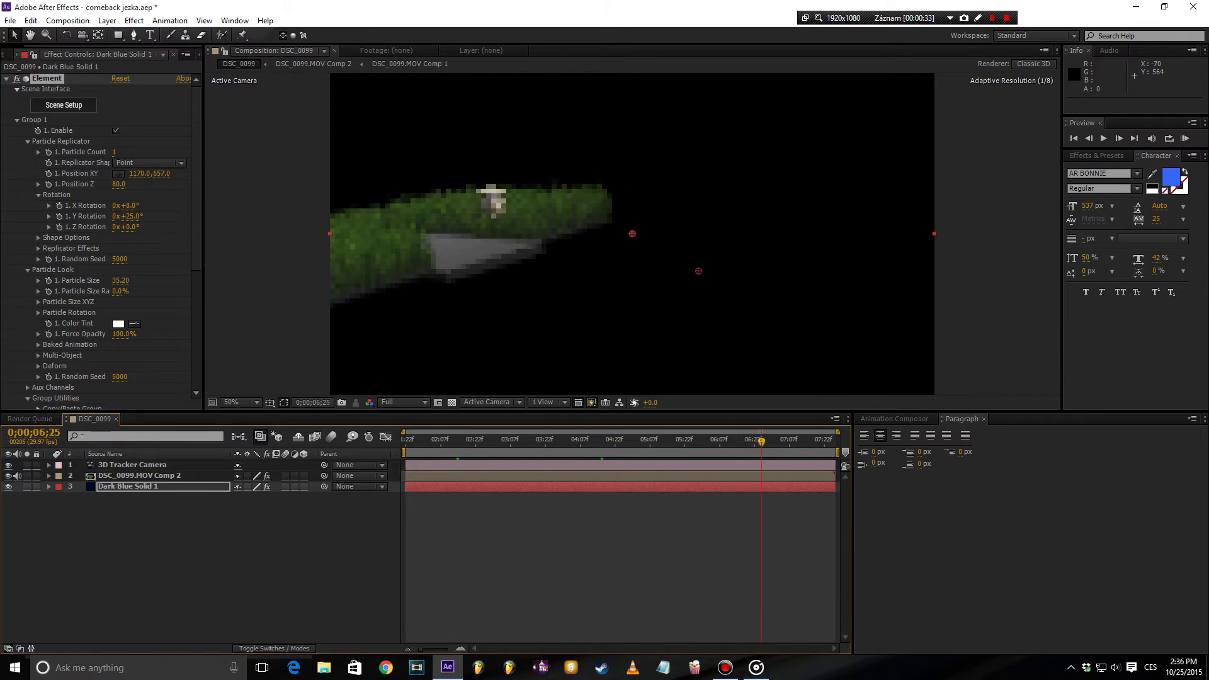
pyautogui.press('space')
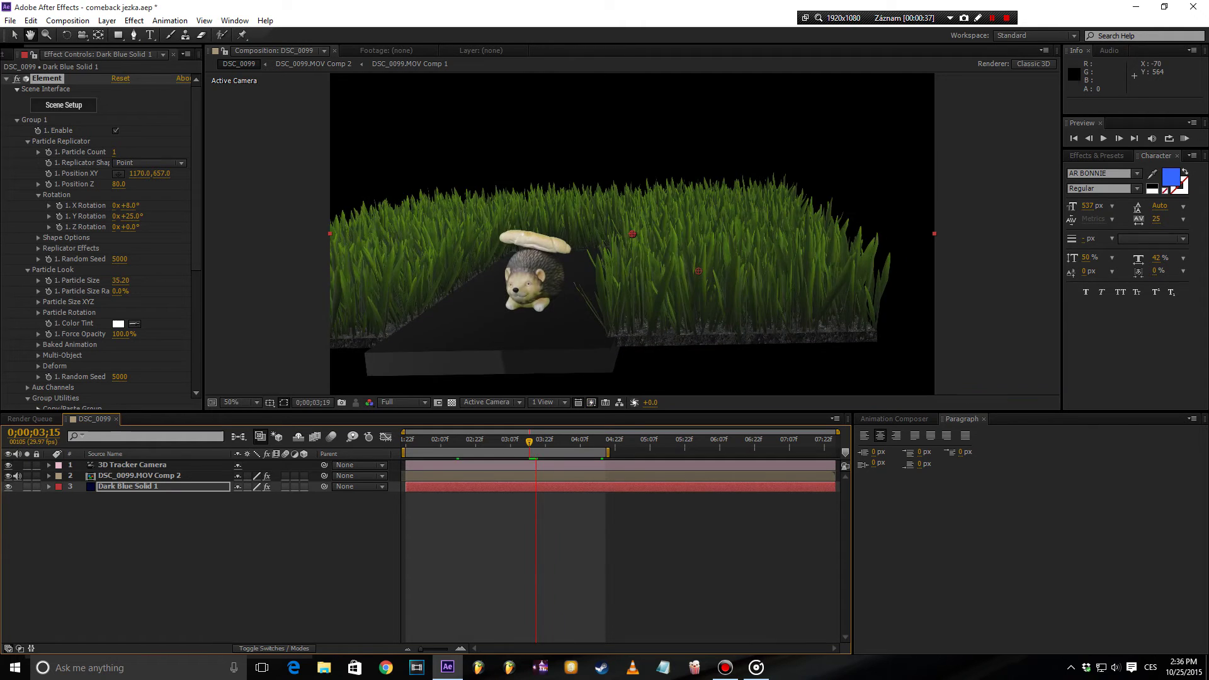
pyautogui.press('space')
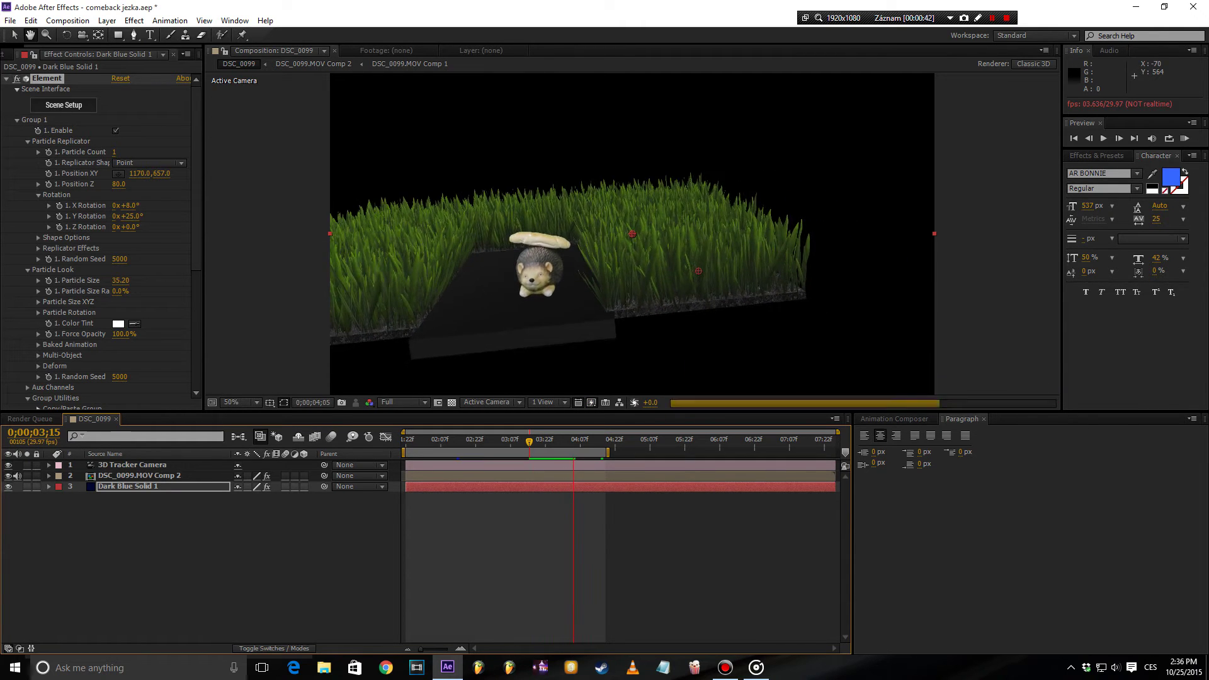
pyautogui.press('space')
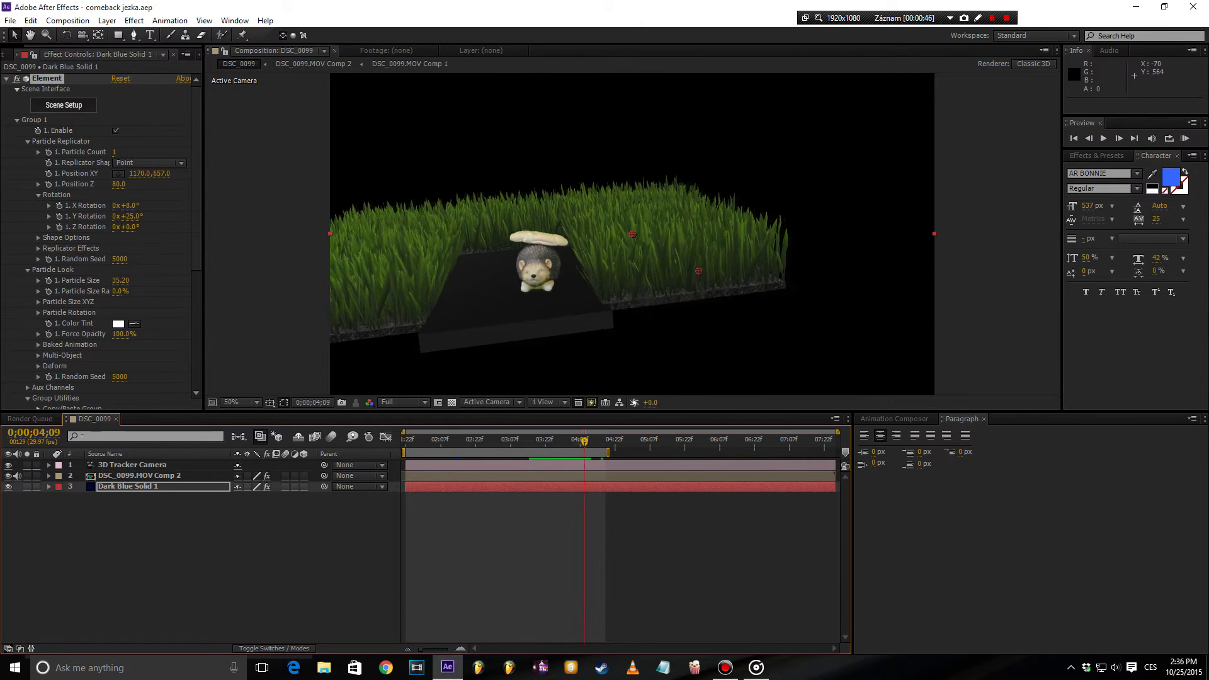
pyautogui.press('pageup')
pyautogui.press('pageup')
pyautogui.press('pageup')
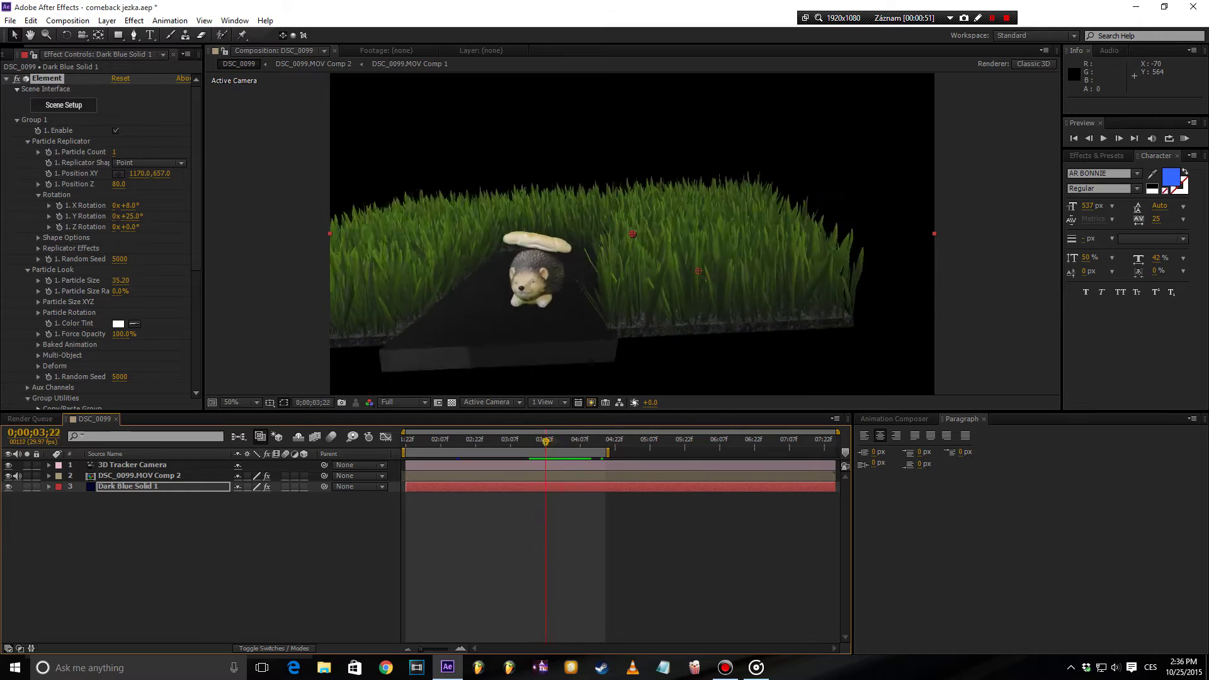
pyautogui.press('pagedown')
pyautogui.press('pagedown')
pyautogui.press('pagedown')
pyautogui.press('pagedown')
pyautogui.press('pagedown')
pyautogui.press('pagedown')
pyautogui.press('pagedown')
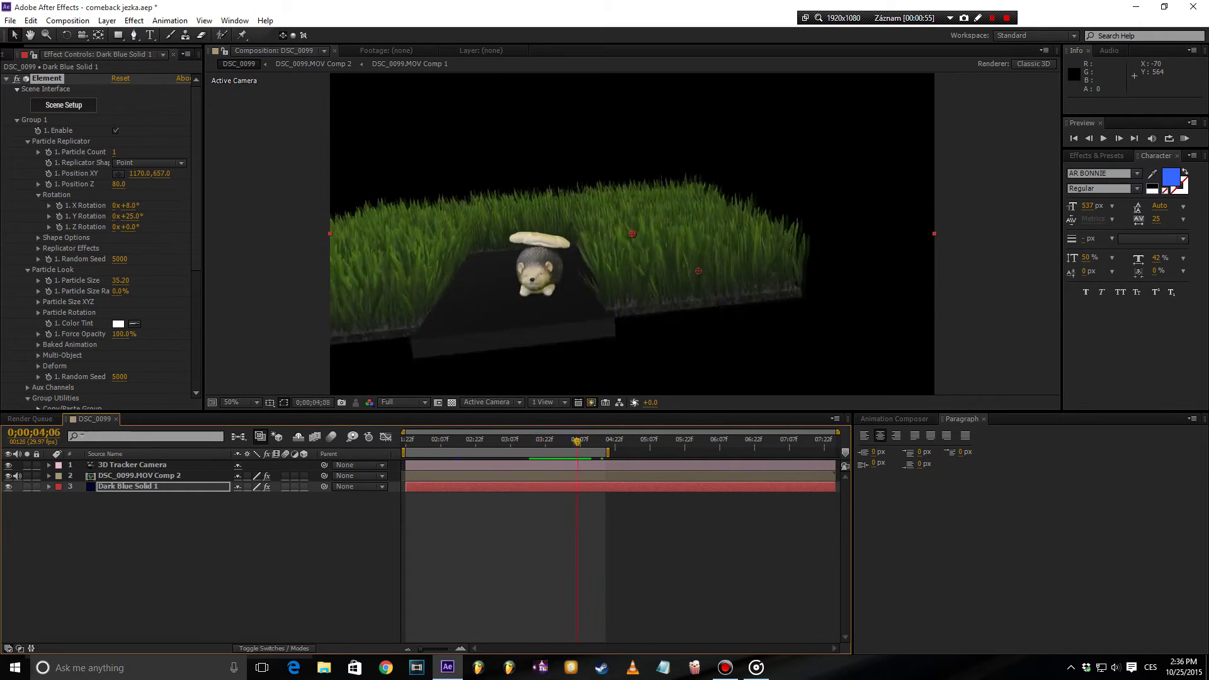
pyautogui.press('pagedown')
pyautogui.press('pagedown')
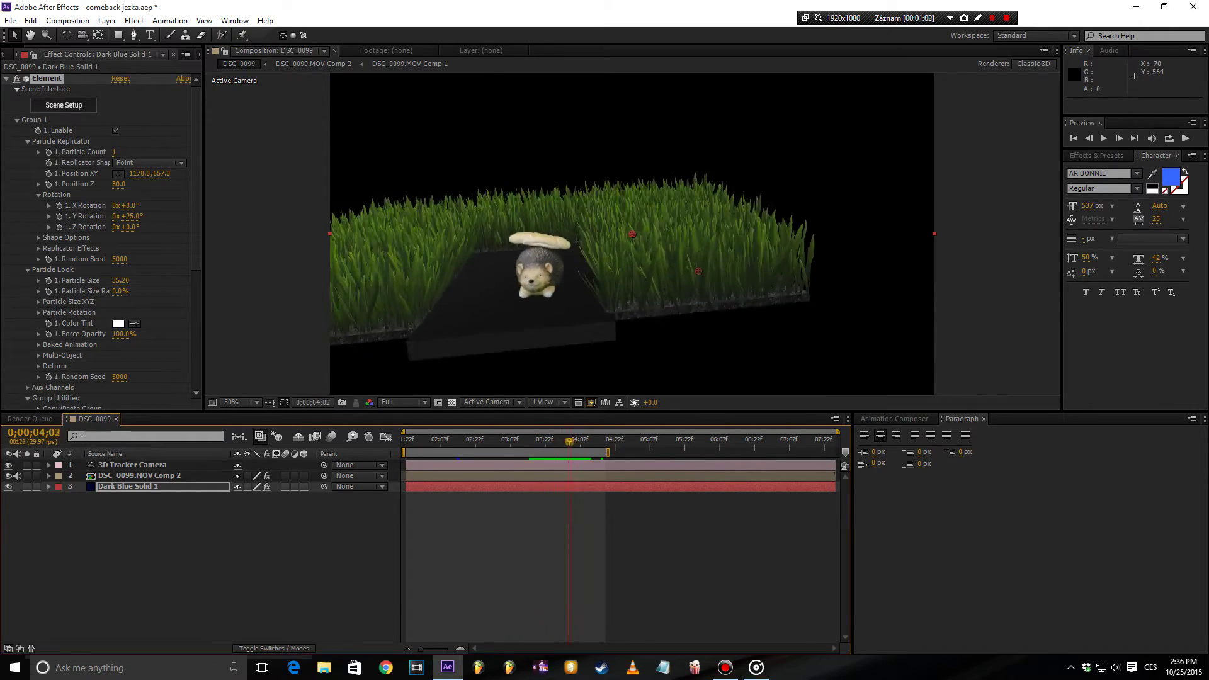
pyautogui.hotkey('shift', 'pageup')
pyautogui.hotkey('shift', 'pageup')
pyautogui.hotkey('shift', 'pageup')
pyautogui.hotkey('shift', 'pageup')
pyautogui.hotkey('shift', 'pageup')
pyautogui.hotkey('shift', 'pageup')
pyautogui.hotkey('shift', 'pageup')
# - Nudge the scene to Position XY 1230,583 and Z 10, checking alignment zoomed in, then fit the view
pyautogui.moveTo(134, 174)
pyautogui.mouseDown()
pyautogui.moveTo(153, 174)
pyautogui.moveTo(100, 183)
pyautogui.mouseUp()
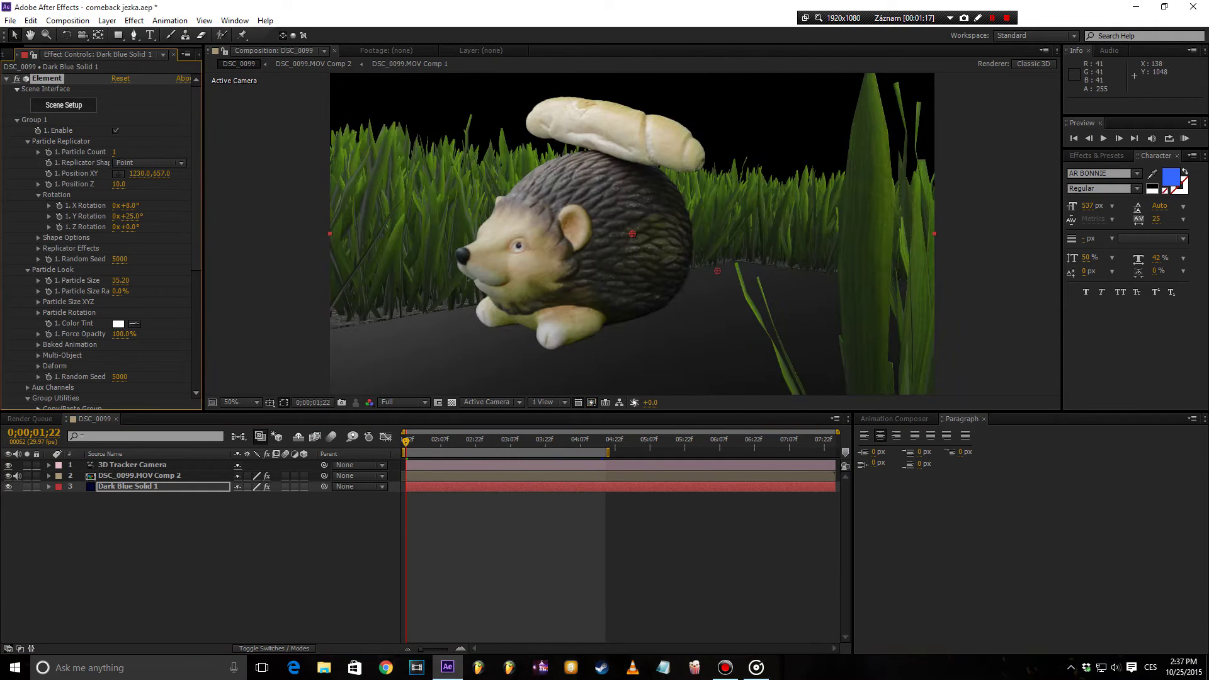
pyautogui.press('pagedown')
pyautogui.press('pagedown')
pyautogui.press('pagedown')
pyautogui.press('pagedown')
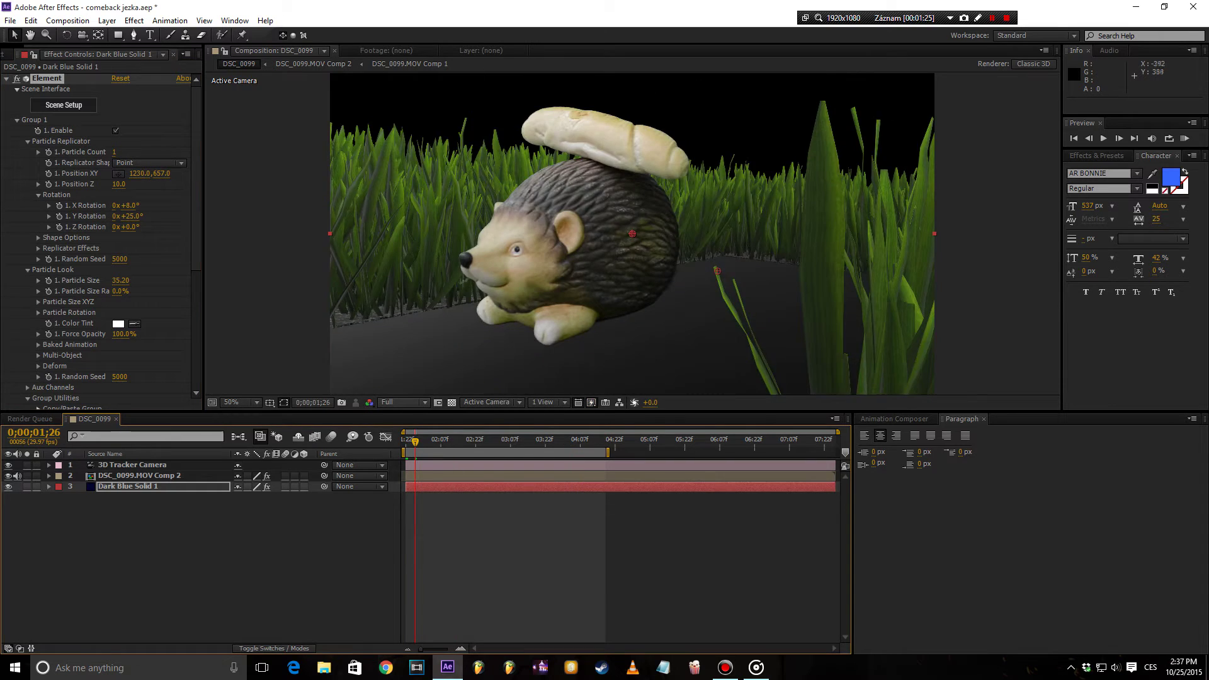
pyautogui.press('pagedown')
pyautogui.press('pagedown')
pyautogui.press('pagedown')
pyautogui.press('pagedown')
pyautogui.press('pagedown')
pyautogui.press('pagedown')
pyautogui.press('pagedown')
pyautogui.press('pagedown')
pyautogui.press('pagedown')
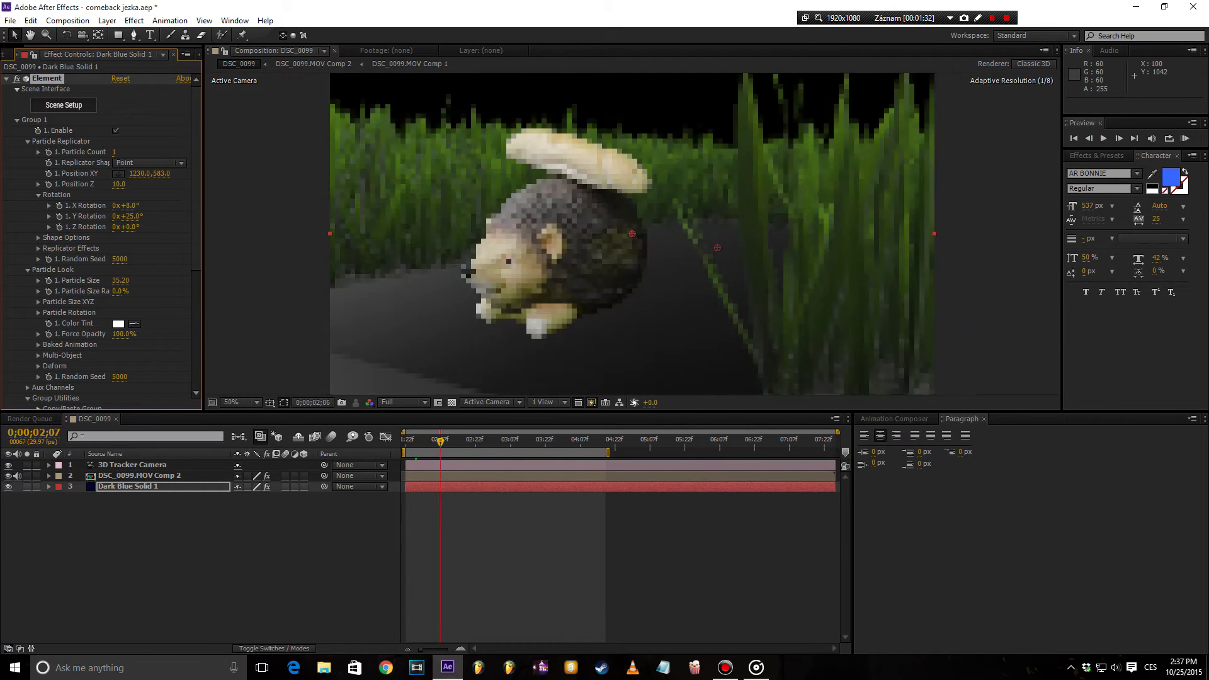
pyautogui.hotkey('shift', 'pagedown')
pyautogui.hotkey('shift', 'pagedown')
pyautogui.hotkey('shift', 'pagedown')
pyautogui.hotkey('shift', 'pagedown')
pyautogui.press('pagedown')
pyautogui.press('pagedown')
pyautogui.press('pagedown')
pyautogui.press('pagedown')
pyautogui.scroll(4, 471, 307)
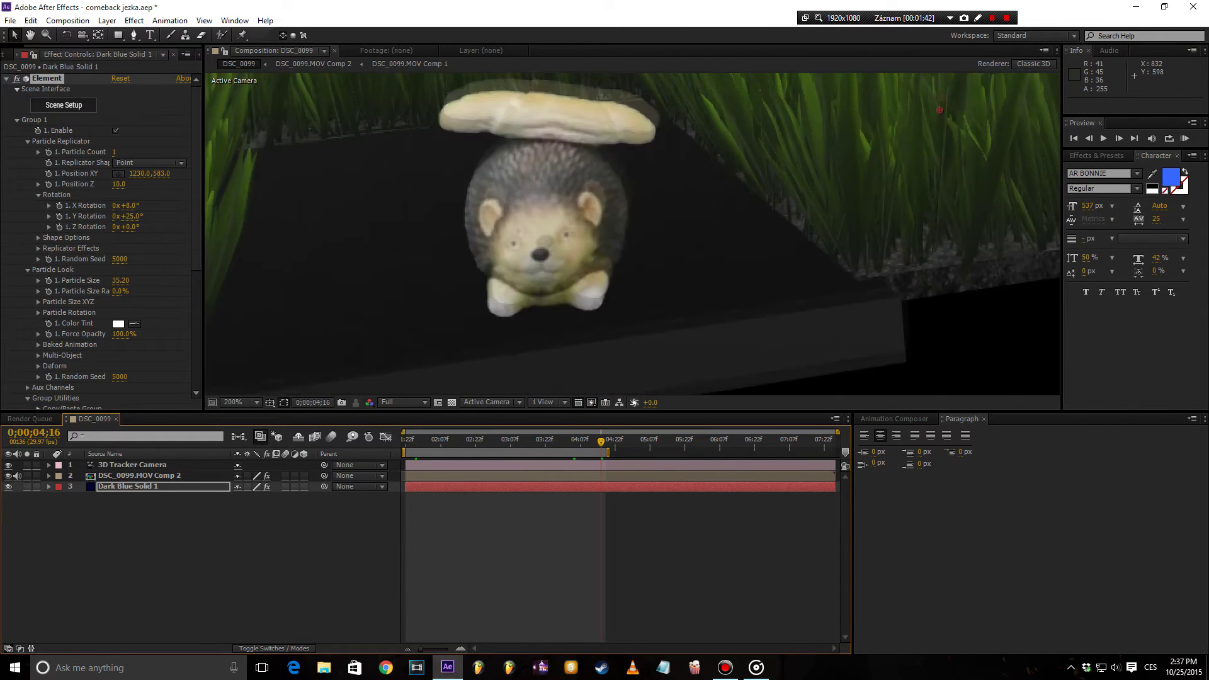
pyautogui.moveTo(939, 110); pyautogui.dragTo(971, 120)
pyautogui.click(236, 402)
pyautogui.click(236, 416)
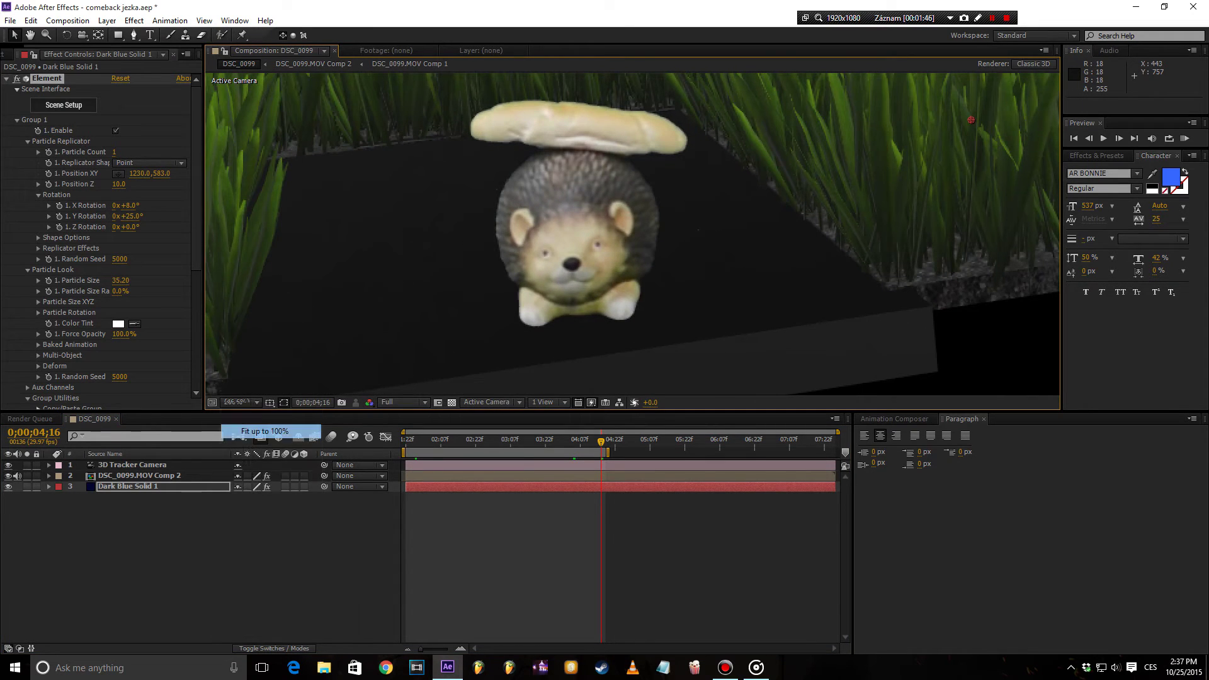
# - Open Element's Scene Setup and select the first grass_patch model
pyautogui.click(64, 105)
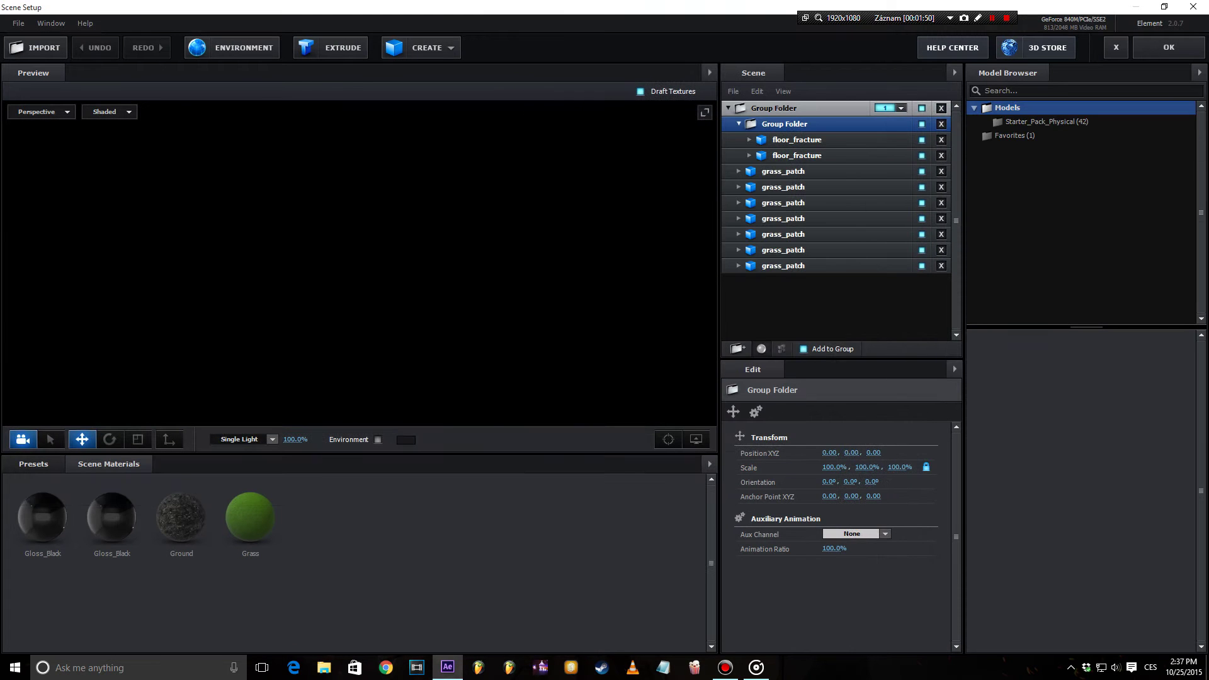
pyautogui.click(782, 171)
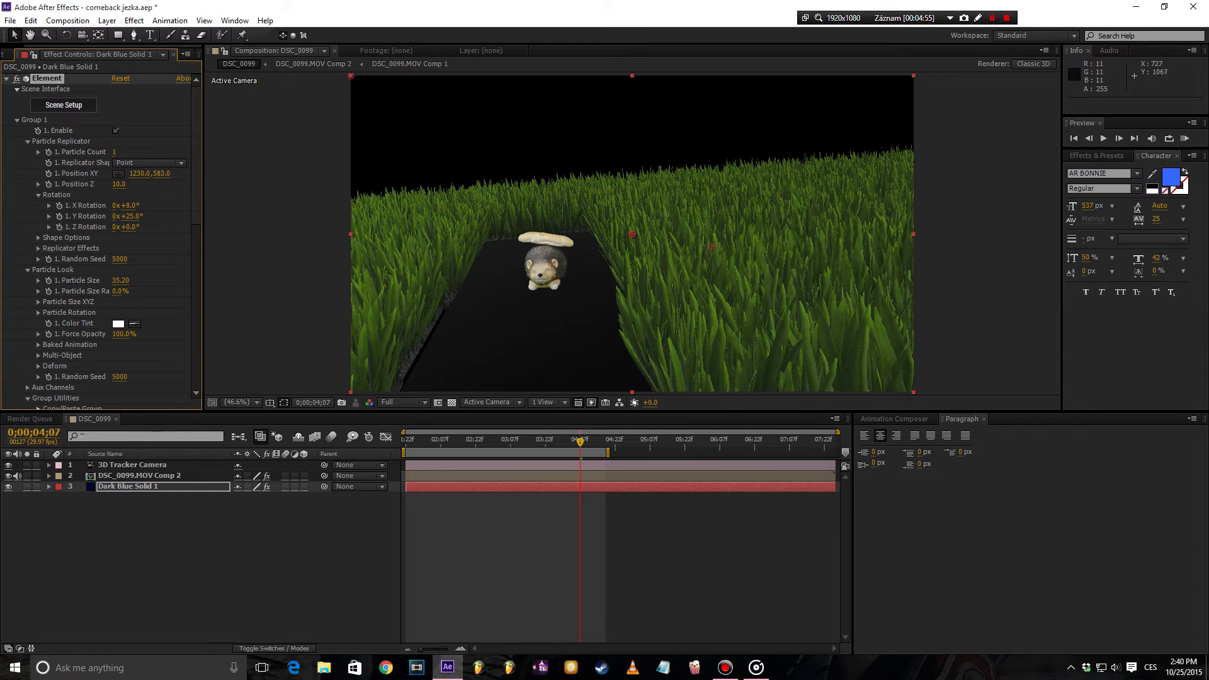
# - Play the composition twice to watch the hedgehog walk along the longer grass path
pyautogui.press('space')
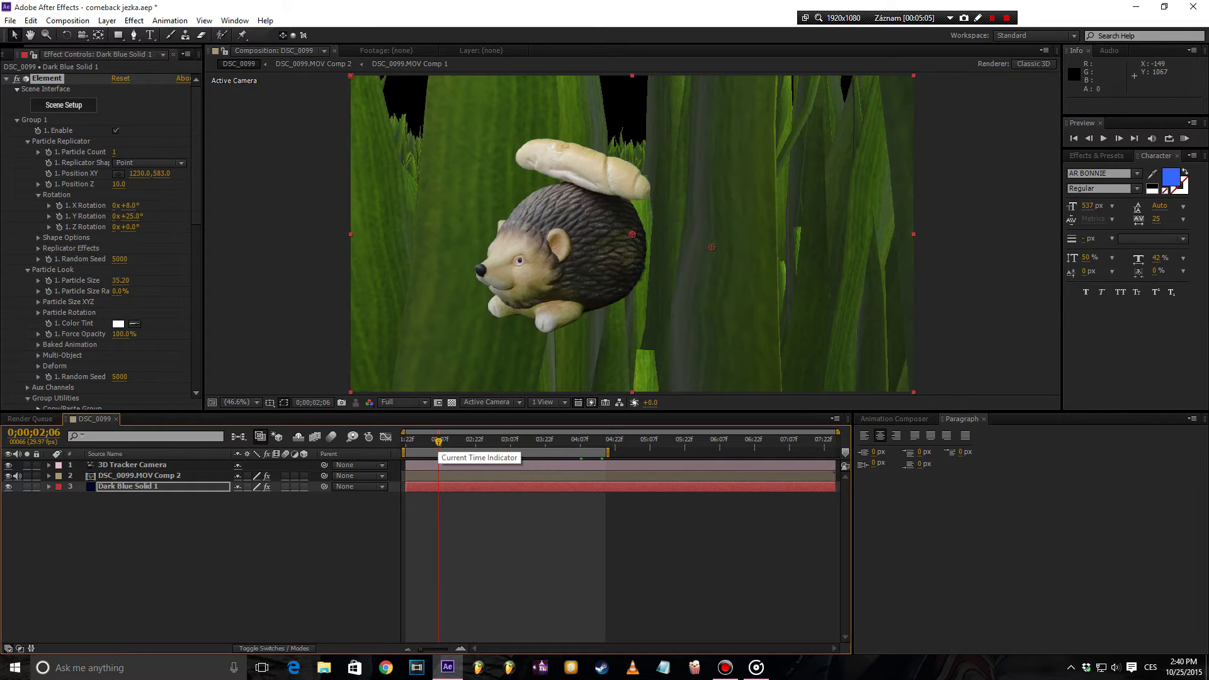
pyautogui.press('space')
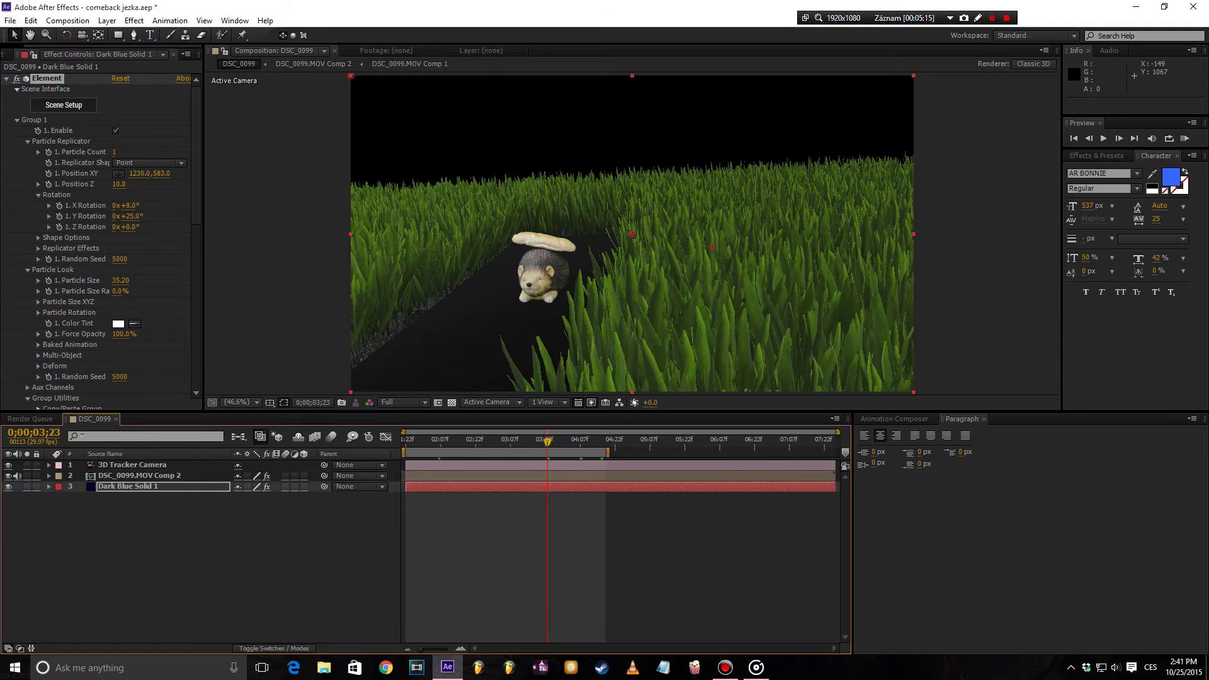
# - Duplicate the Element grass layer above the hedgehog footage and save the project
pyautogui.hotkey('ctrl', 'd')
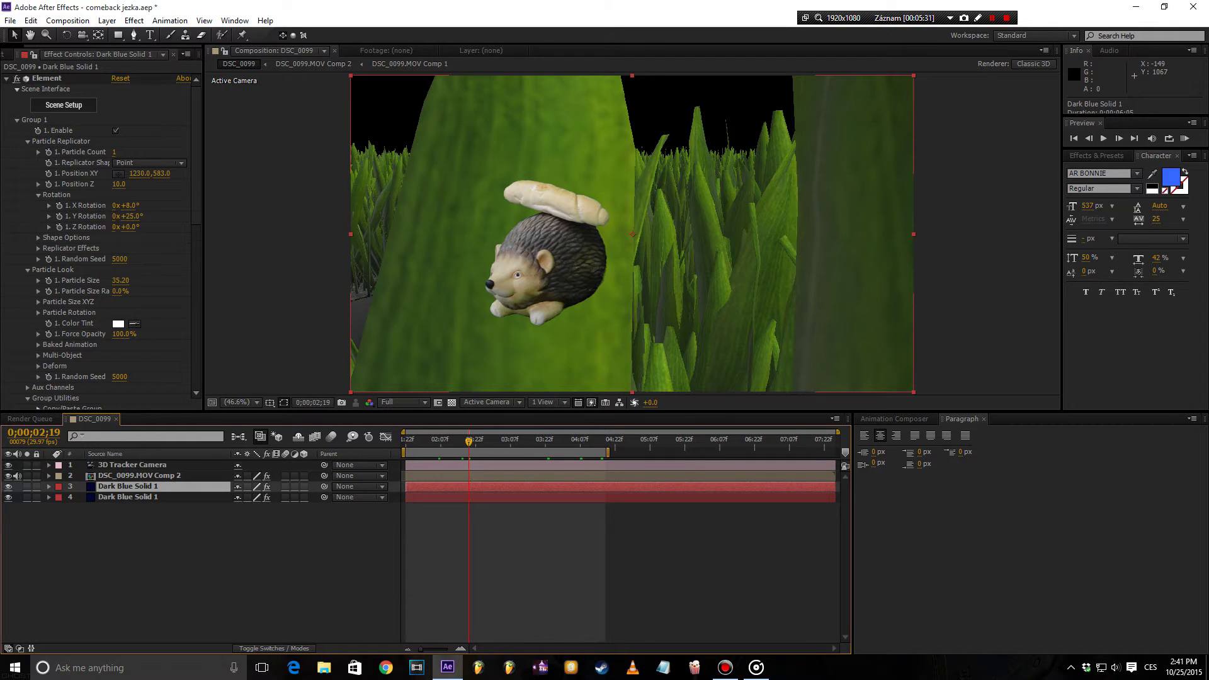
pyautogui.hotkey('ctrl', ']')
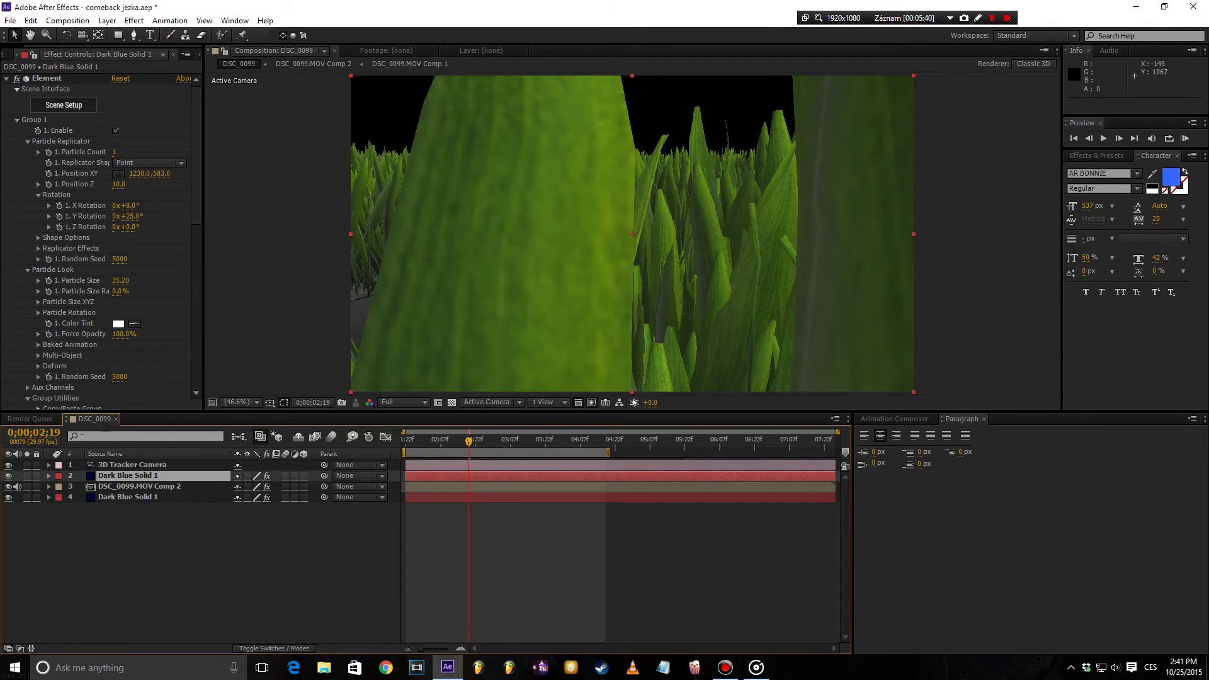
pyautogui.press('space')
pyautogui.hotkey('ctrl', 's')
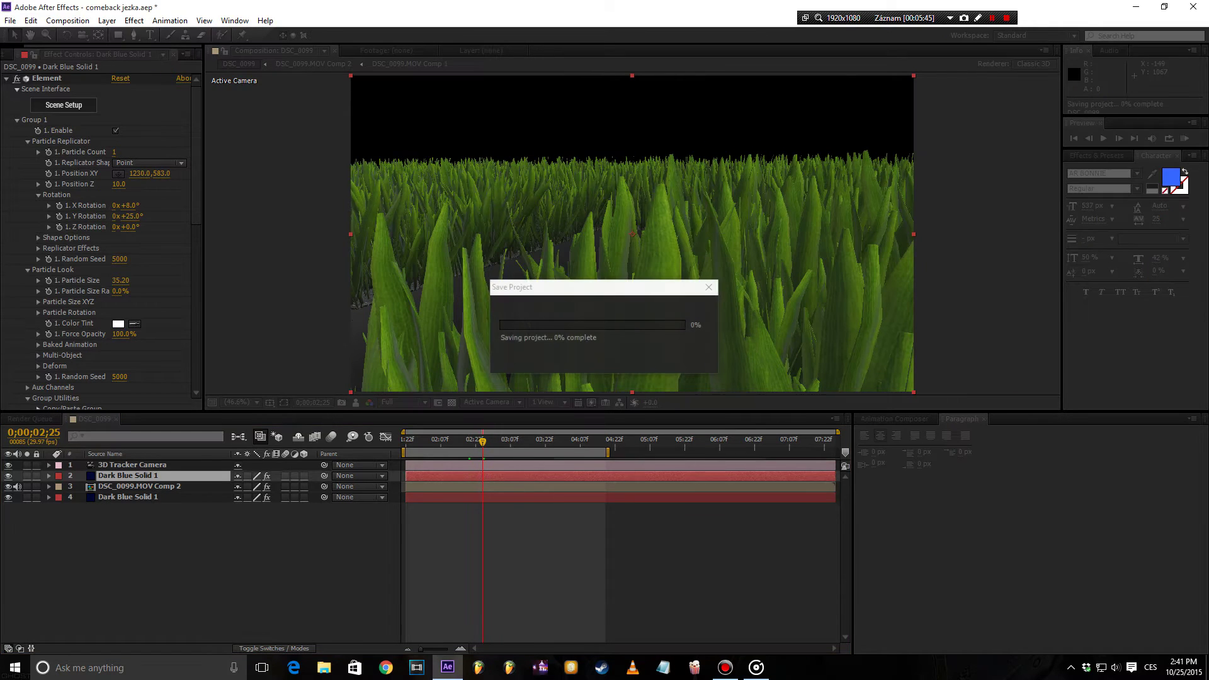
# - Edit the duplicate's Element scene setup, save, and preview the grass passing in front of the hedgehog
pyautogui.click(64, 105)
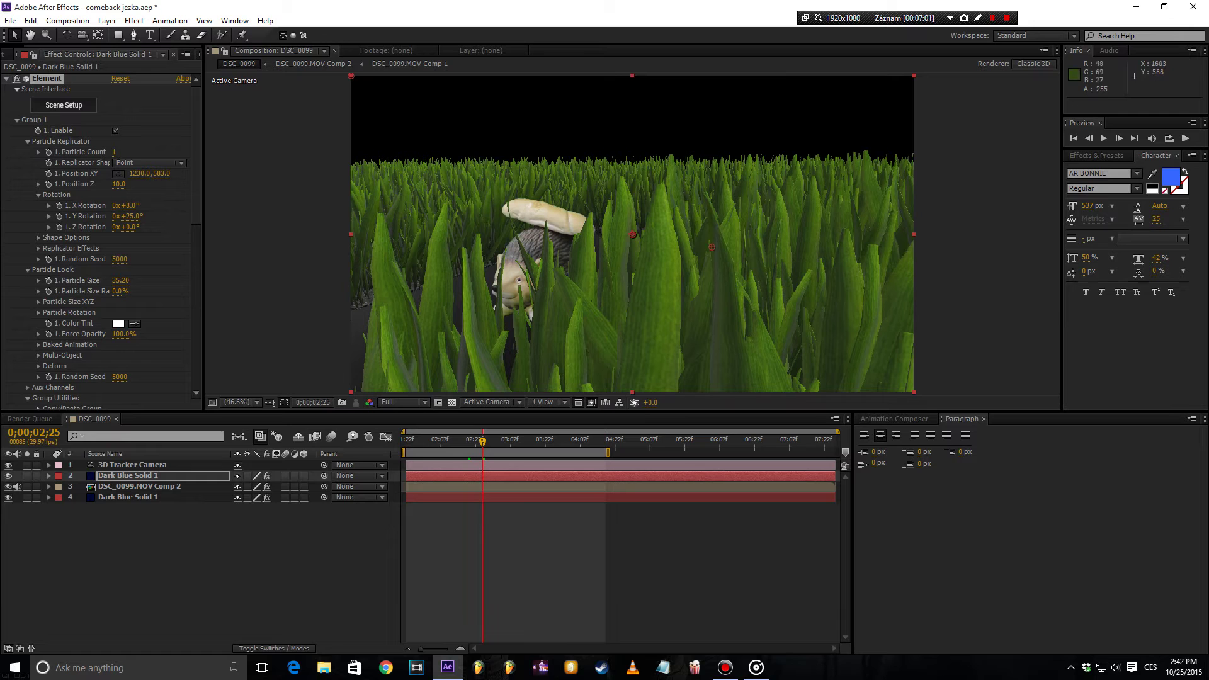
pyautogui.hotkey('ctrl', 's')
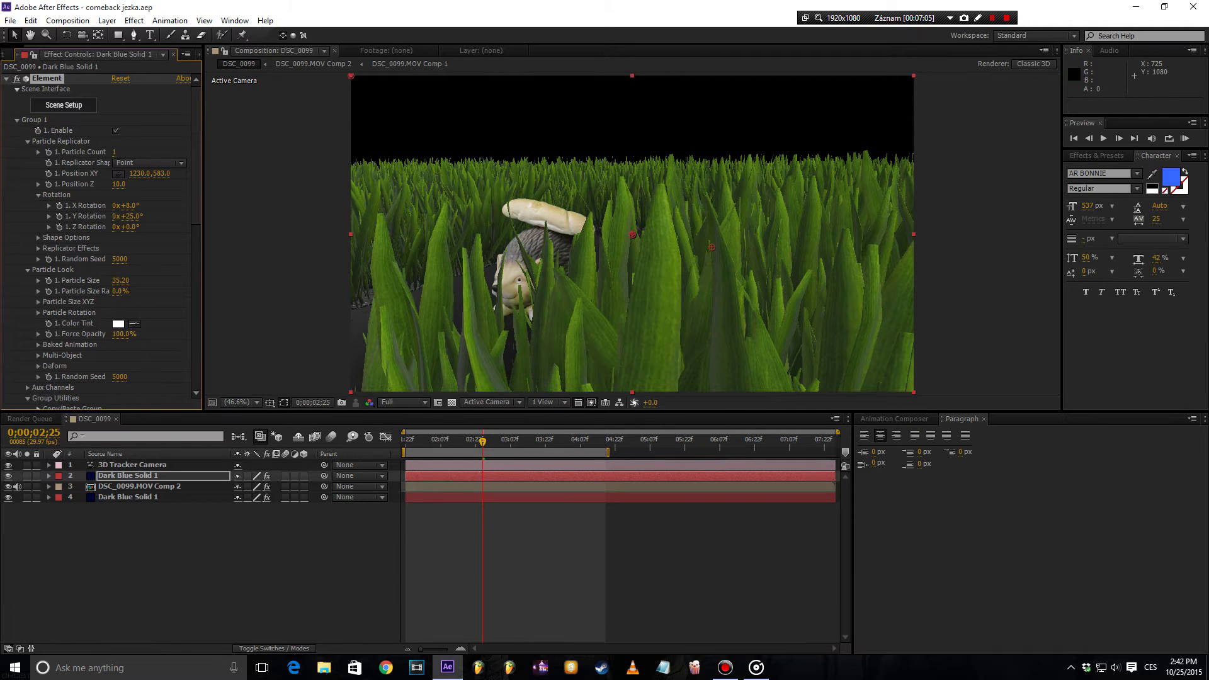
pyautogui.press('space')
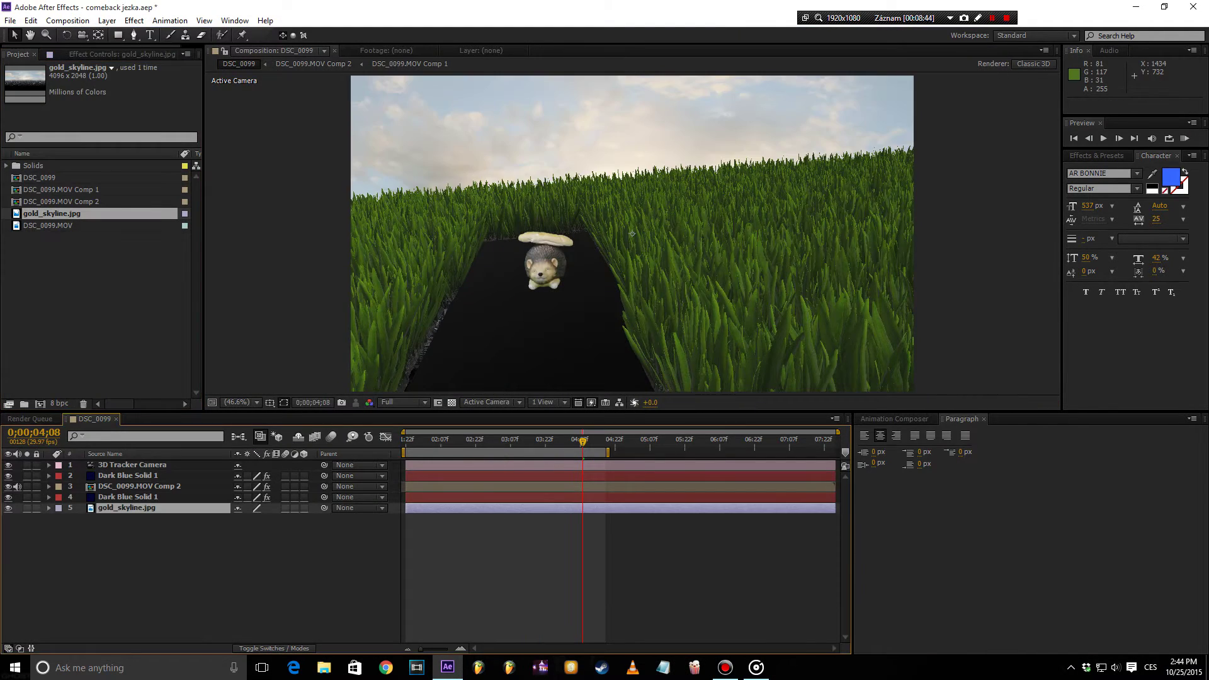
# - Make gold_skyline.jpg a 3D layer scaled to 632% and oriented to face the camera
pyautogui.click(304, 508)
pyautogui.press('r')
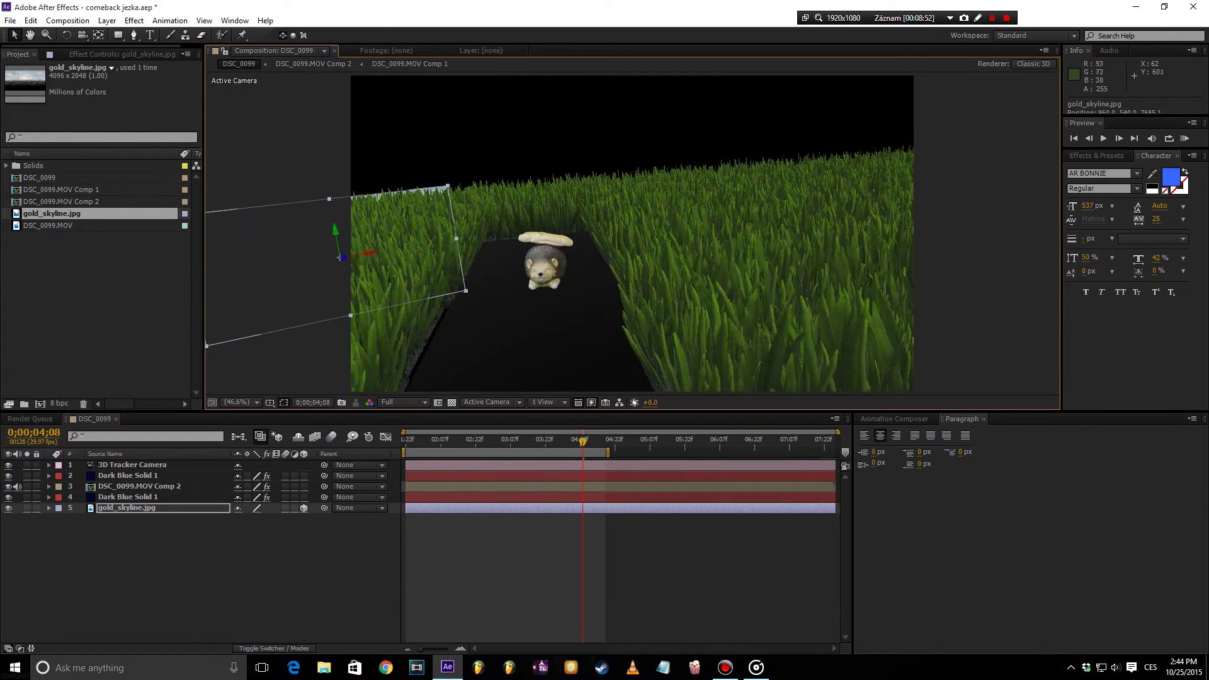
pyautogui.press('s')
pyautogui.moveTo(255, 518); pyautogui.dragTo(302, 519)
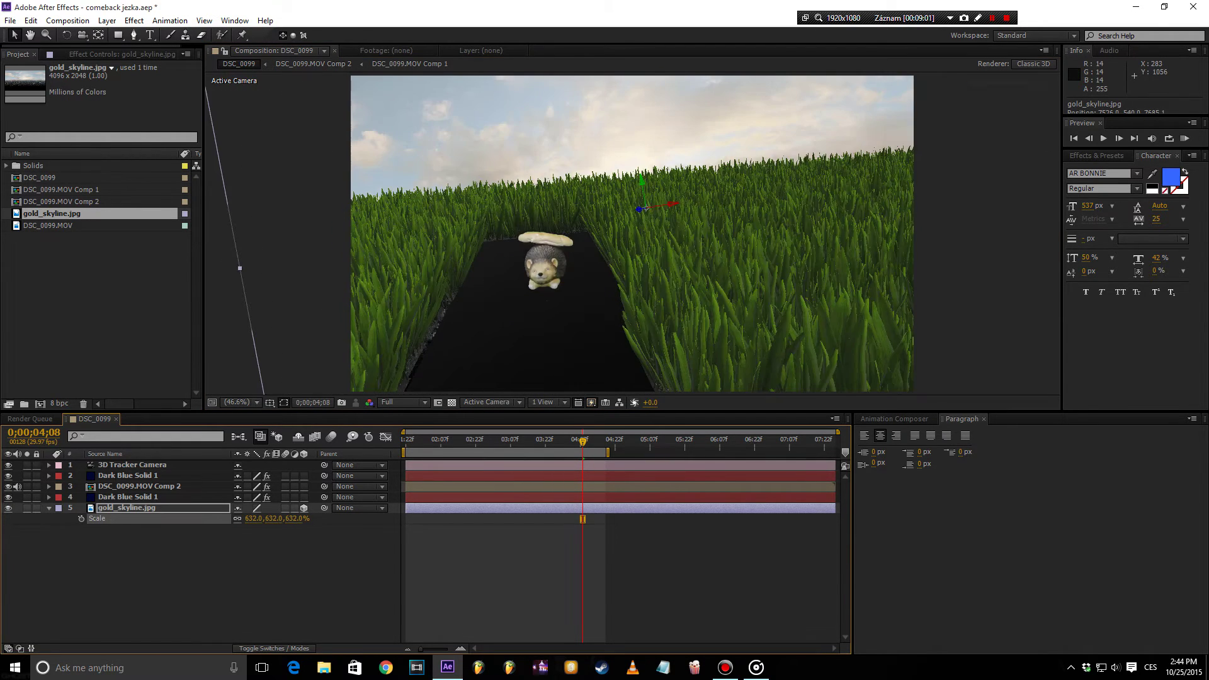
pyautogui.press('r')
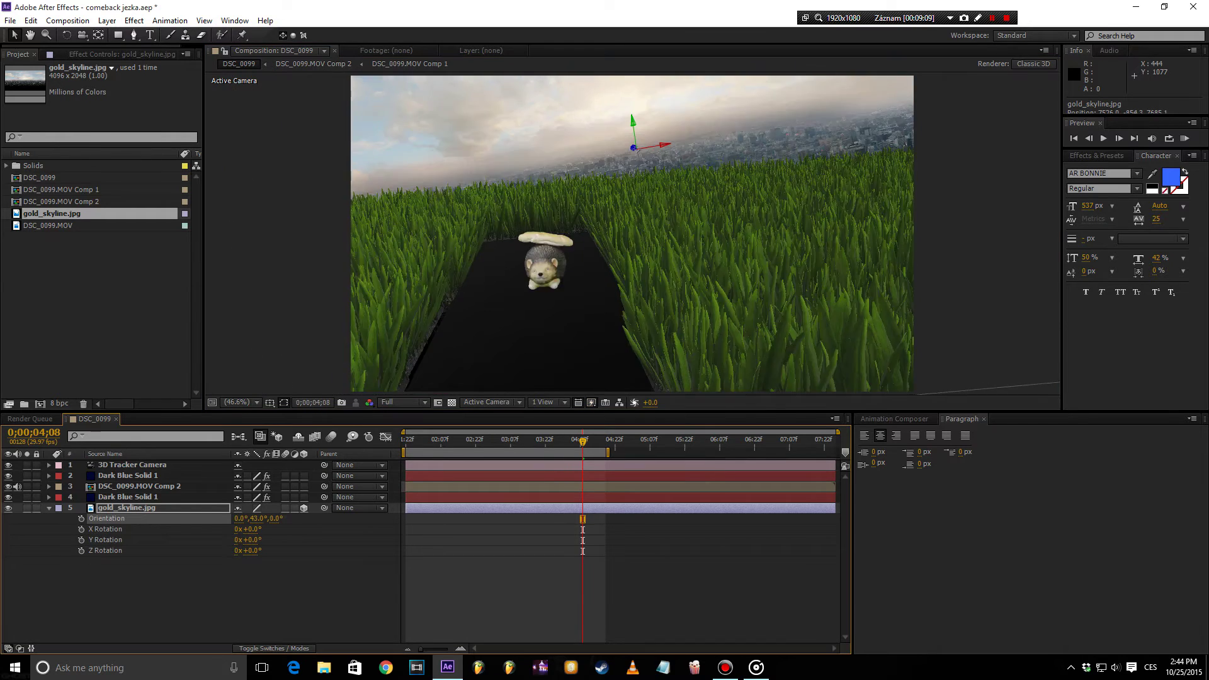
pyautogui.moveTo(255, 518); pyautogui.dragTo(277, 518)
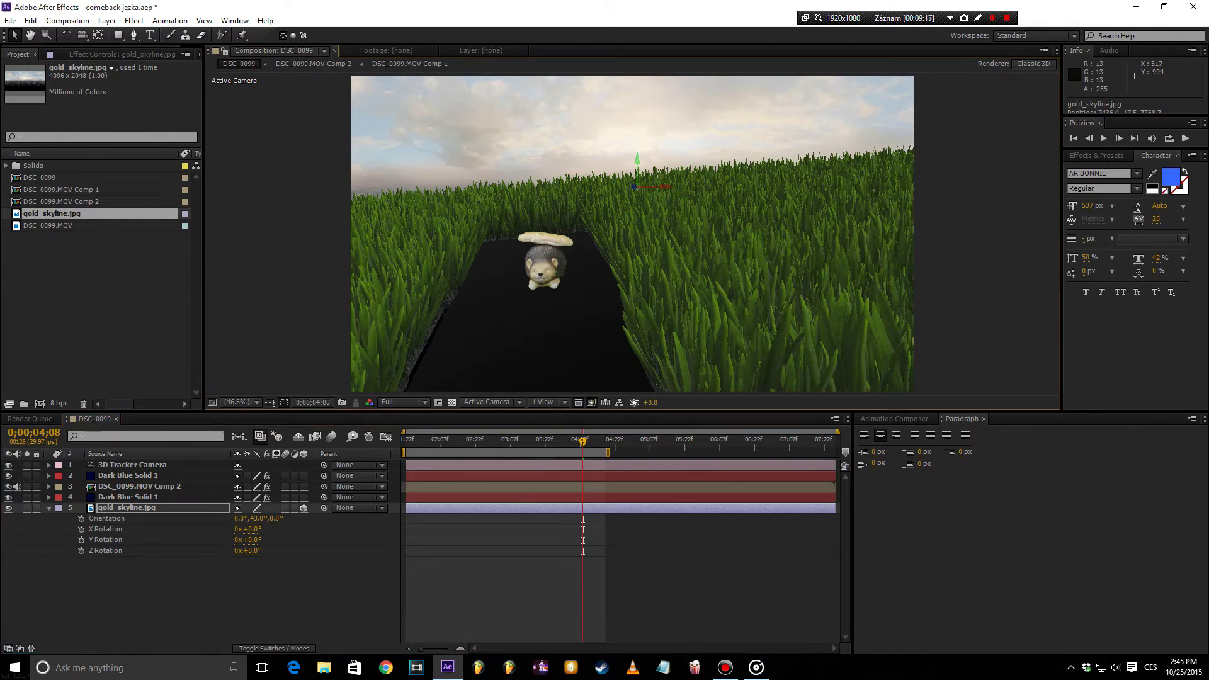
pyautogui.hotkey('ctrl', 'shift', 'a')
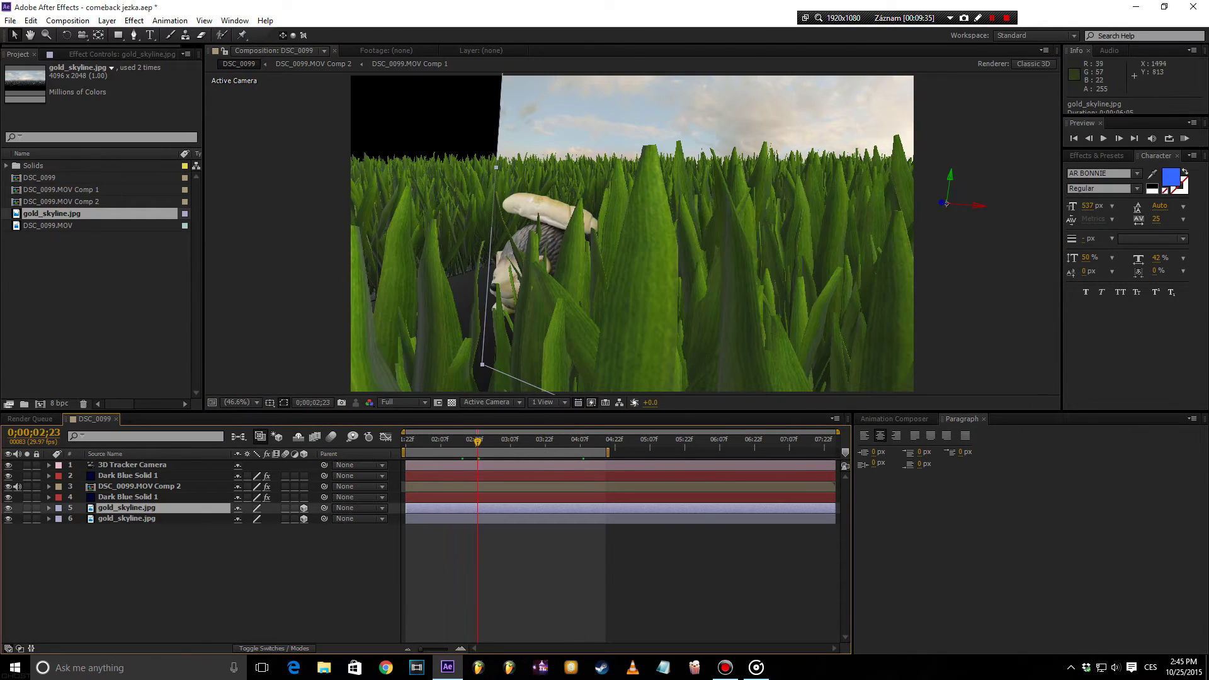
# - Move the second sky plane over the empty left side and give it a feathered mask
pyautogui.moveTo(977, 204); pyautogui.dragTo(290, 170)
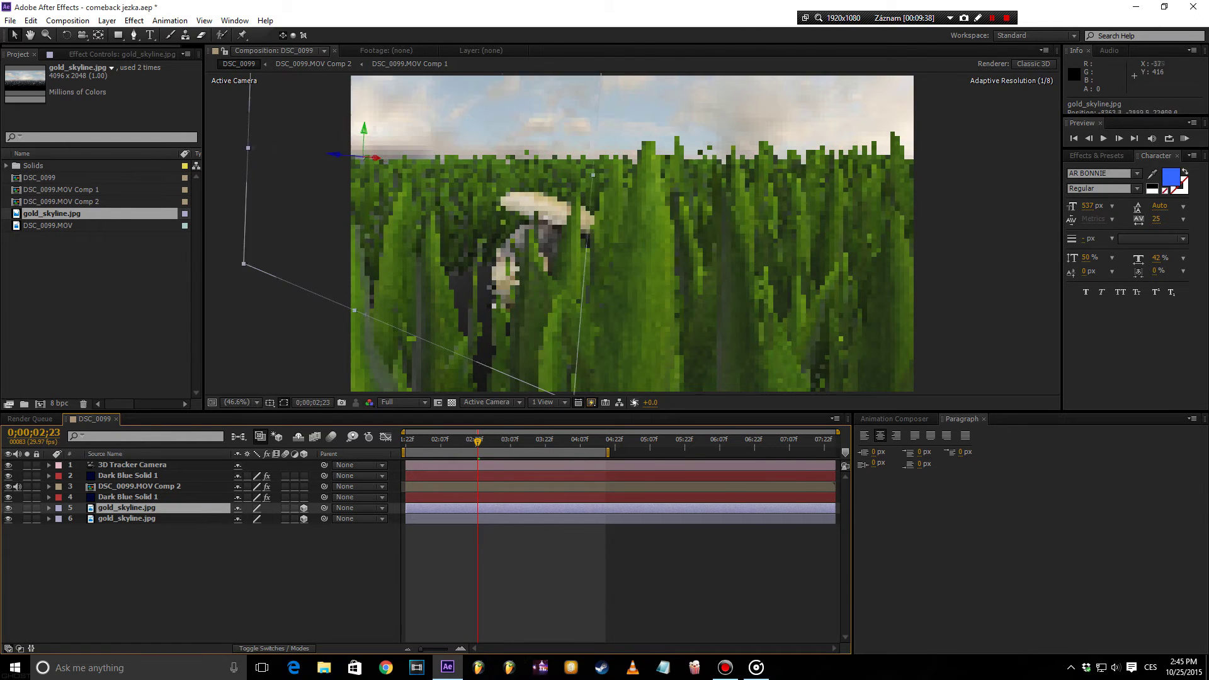
pyautogui.rightClick(421, 136)
pyautogui.click(624, 143)
pyautogui.press('m')
pyautogui.press('m')
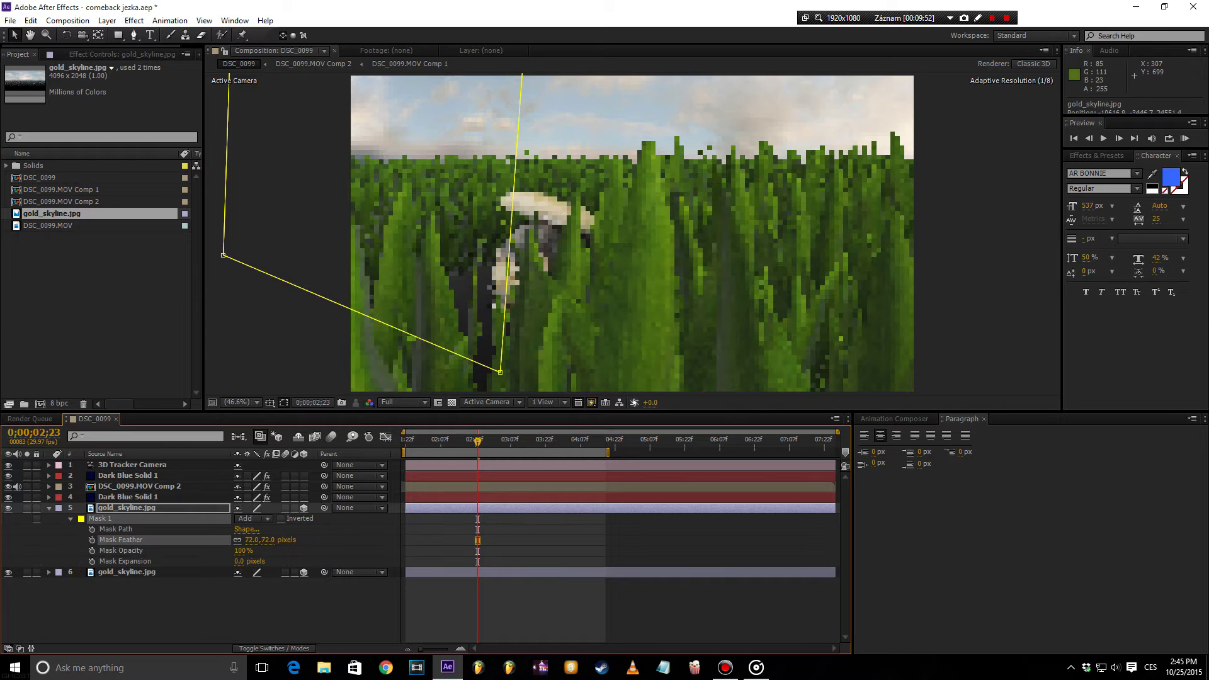
pyautogui.press('F2')
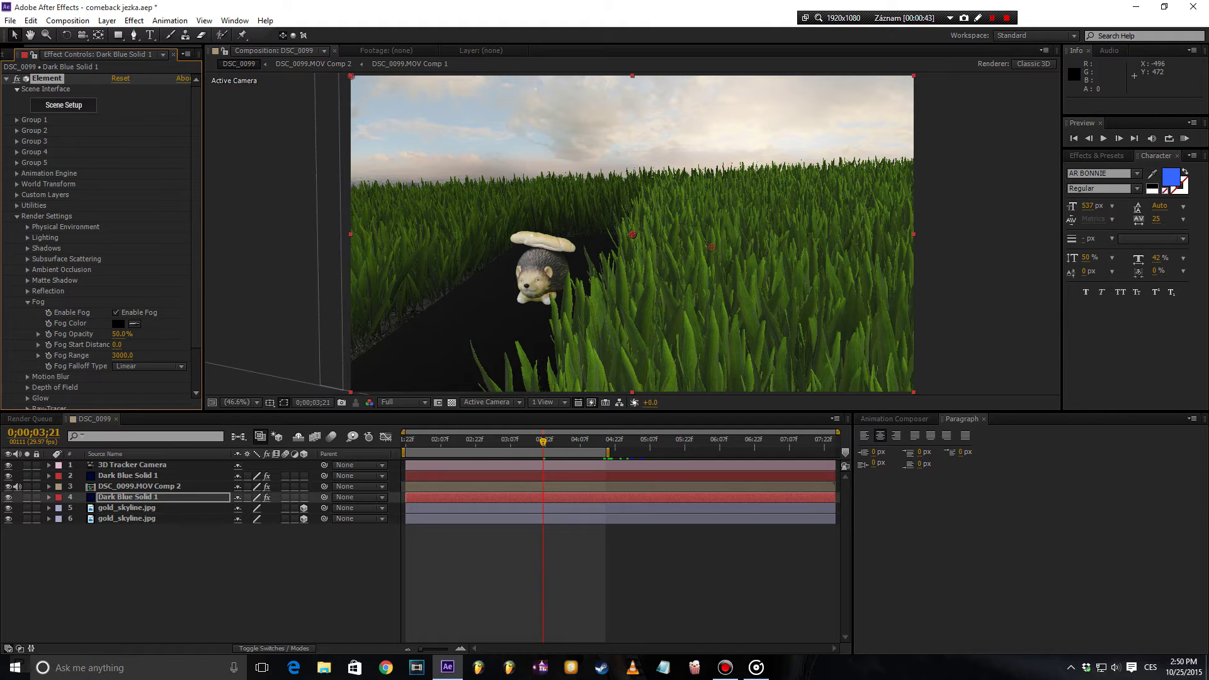
# - Set the Element fog colour to white, push its start distance to 3630, and save
pyautogui.click(118, 323)
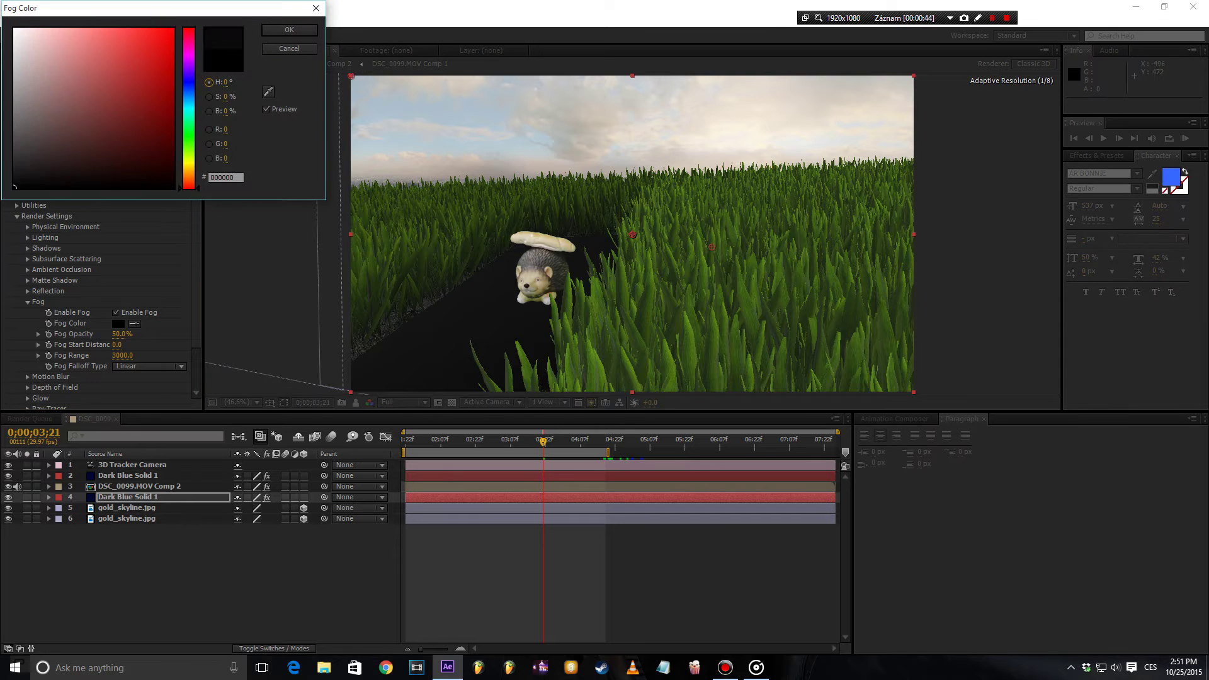
pyautogui.moveTo(41, 56); pyautogui.dragTo(14, 29)
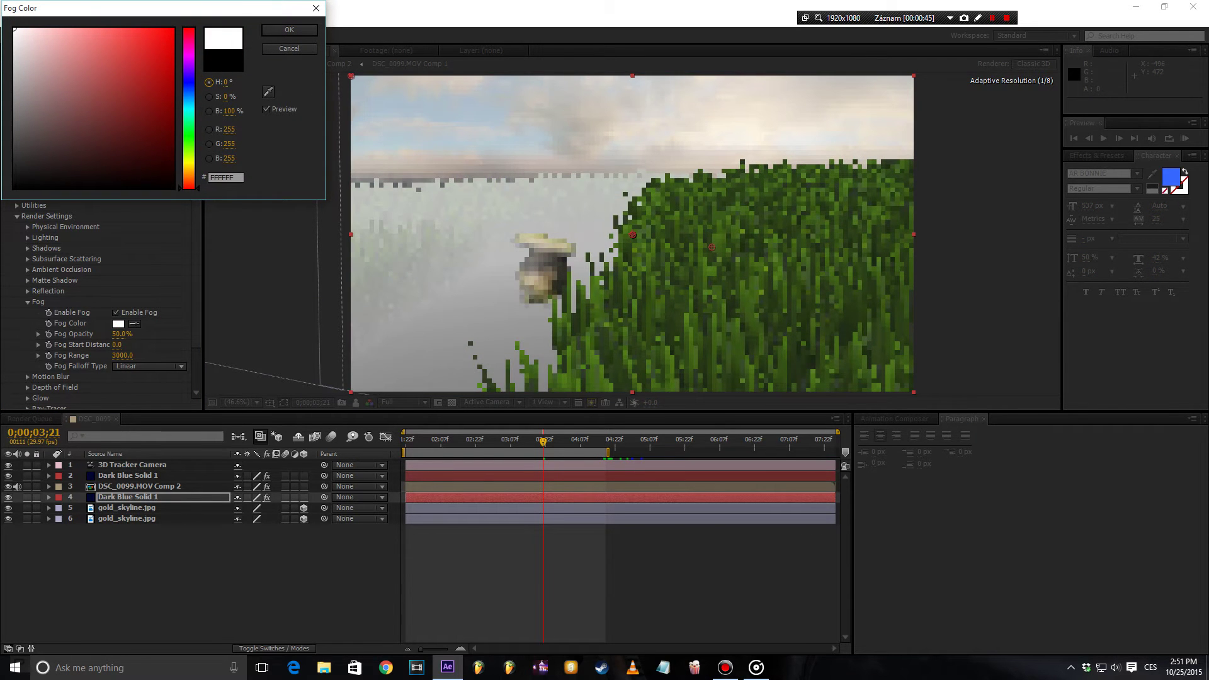
pyautogui.press('Return')
pyautogui.click(121, 333)
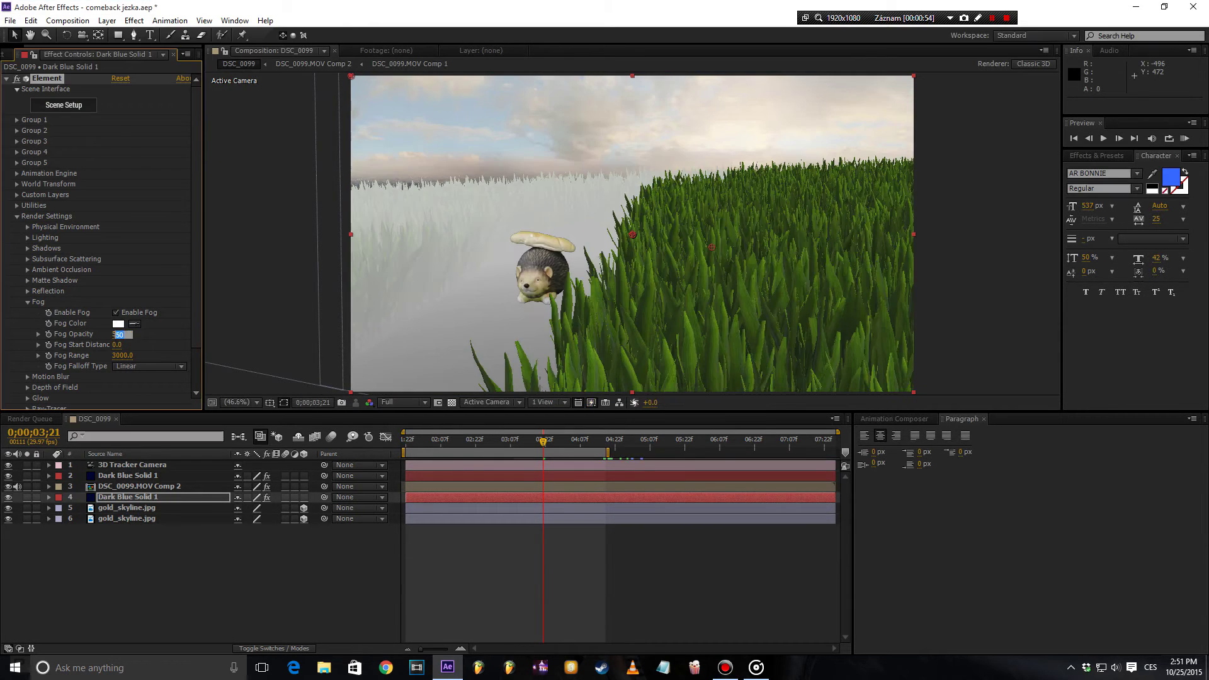
pyautogui.write('5')
pyautogui.moveTo(117, 344); pyautogui.dragTo(164, 344)
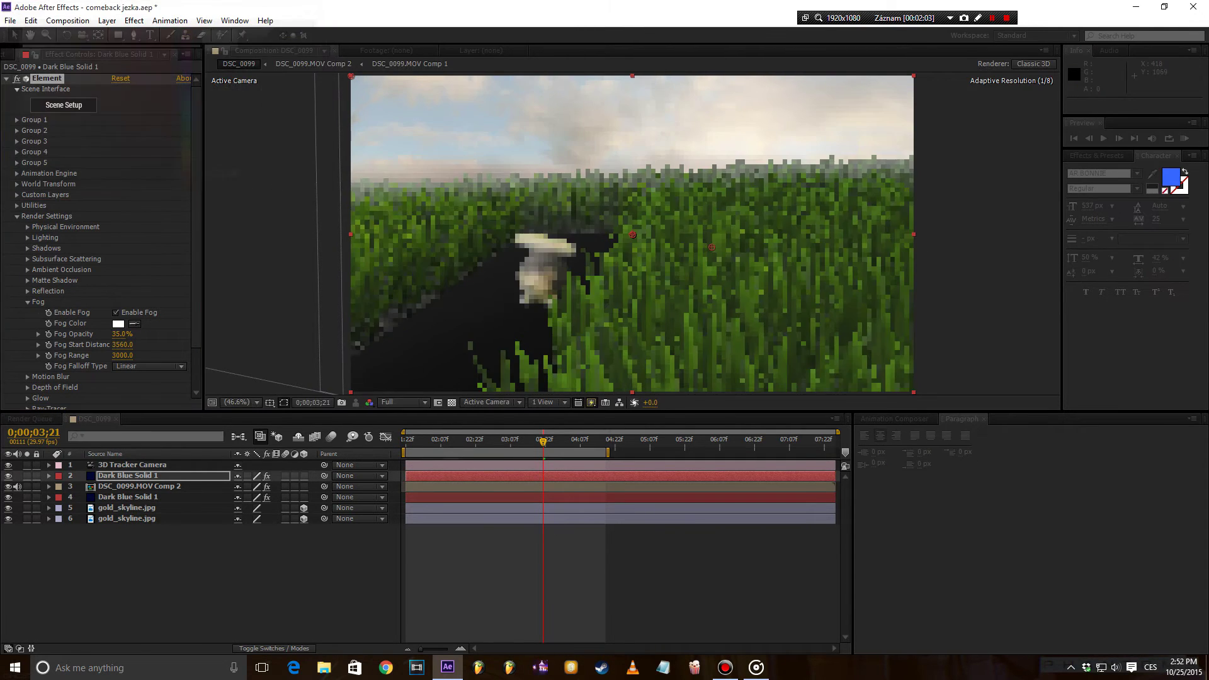
pyautogui.hotkey('ctrl', 's')
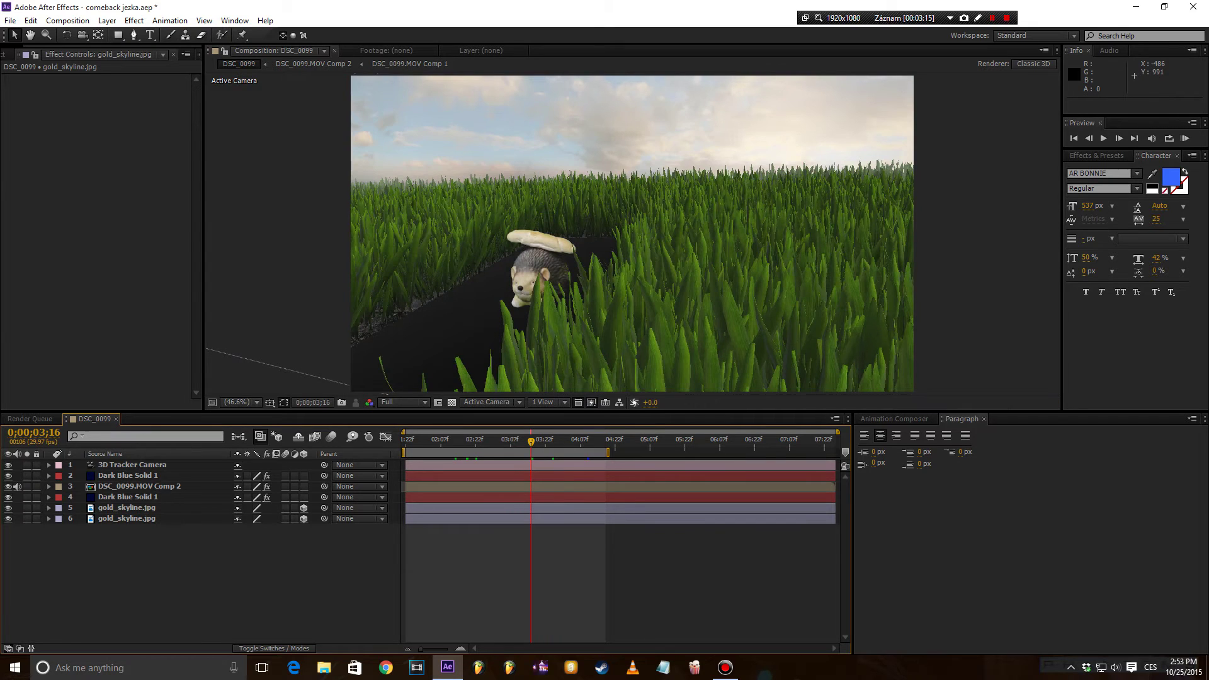
# - Apply a Curves effect to the DSC_0099.MOV Comp 2 layer and save the project
pyautogui.click(139, 487)
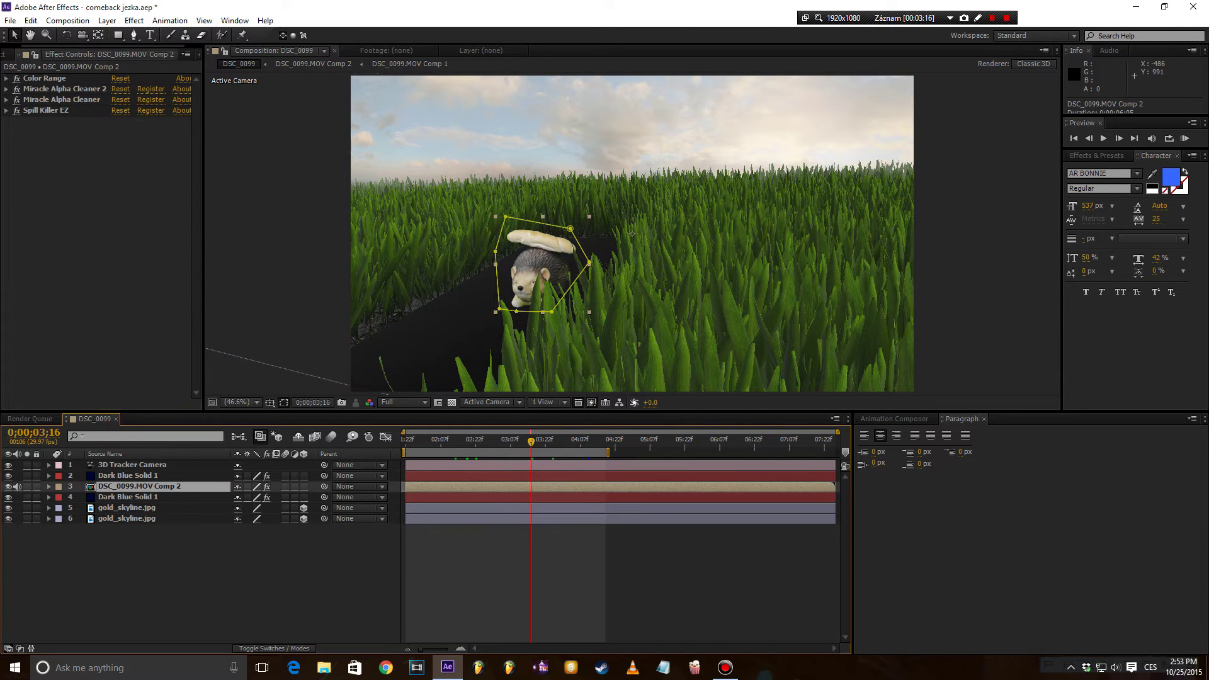
pyautogui.rightClick(82, 189)
pyautogui.moveTo(176, 133)
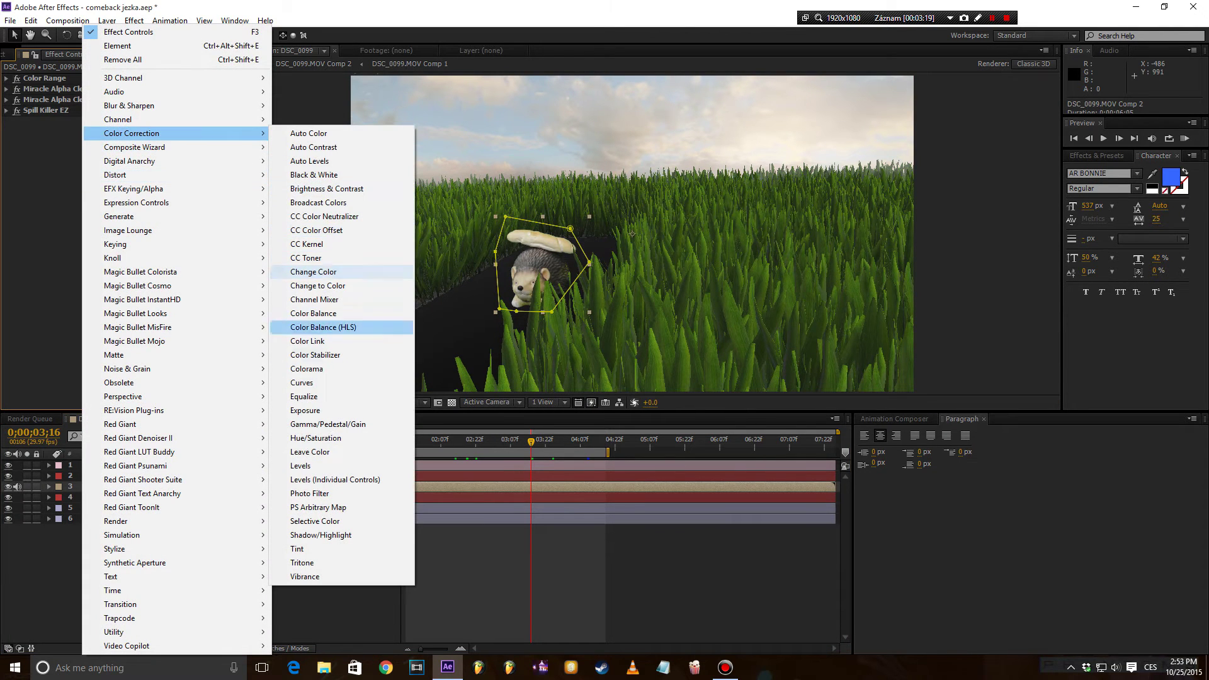
pyautogui.click(302, 382)
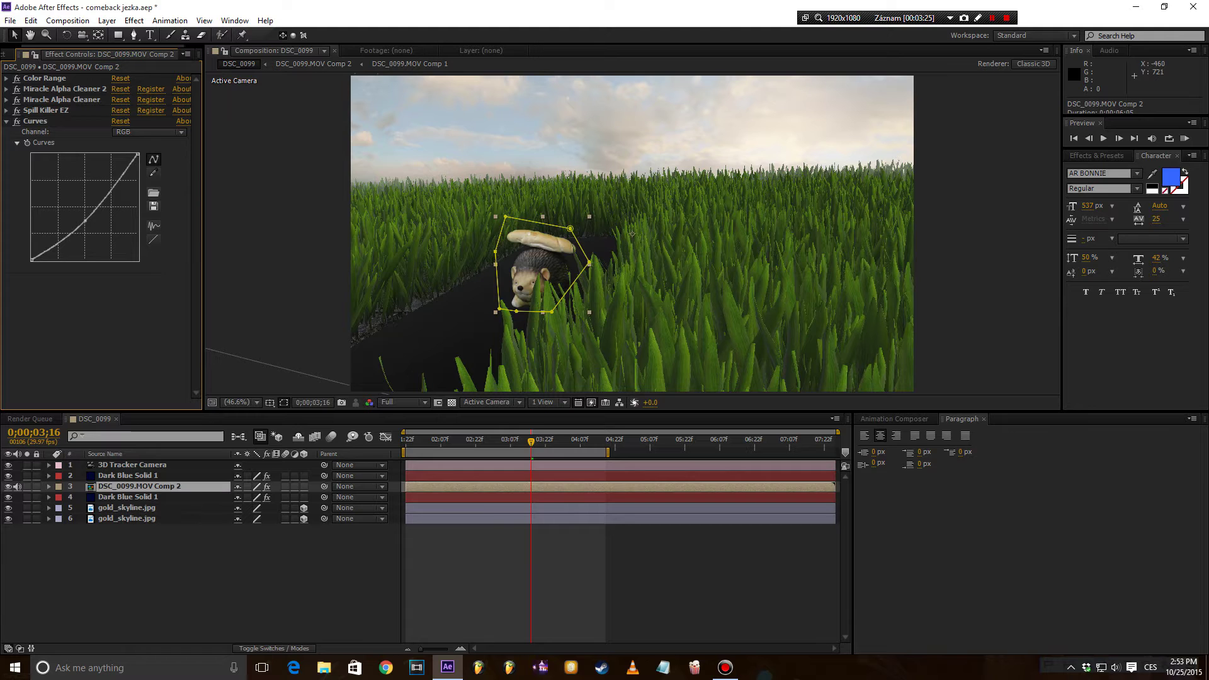
pyautogui.click(189, 579)
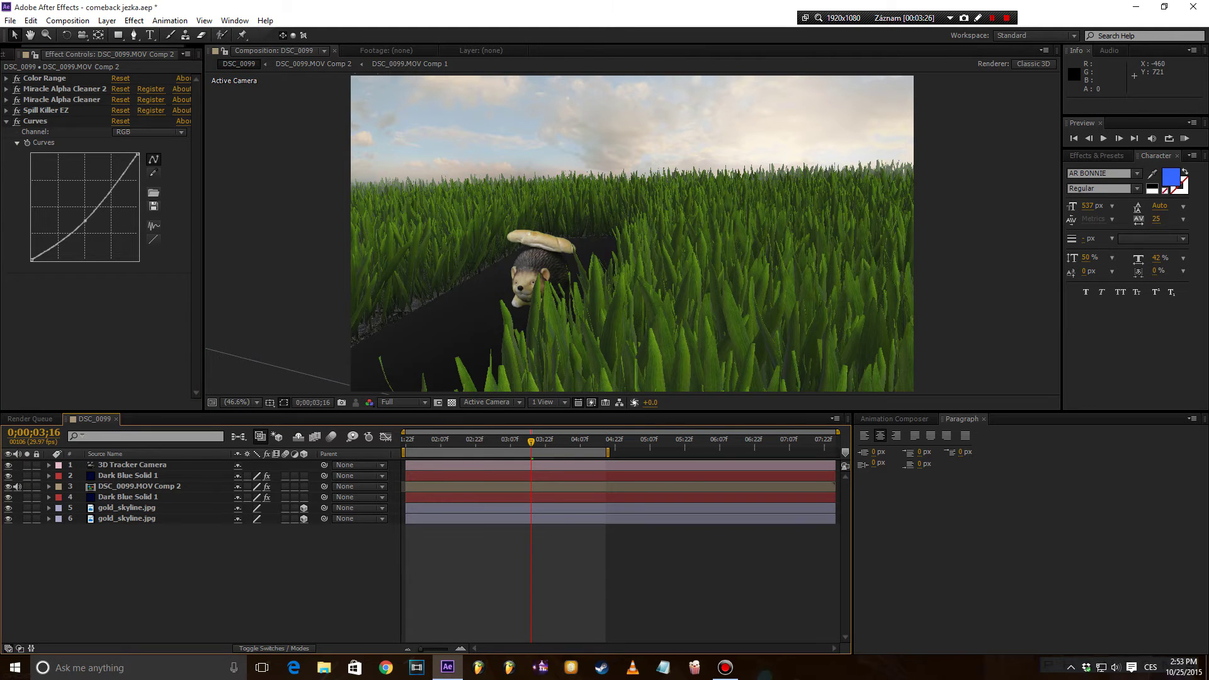
pyautogui.hotkey('ctrl', 's')
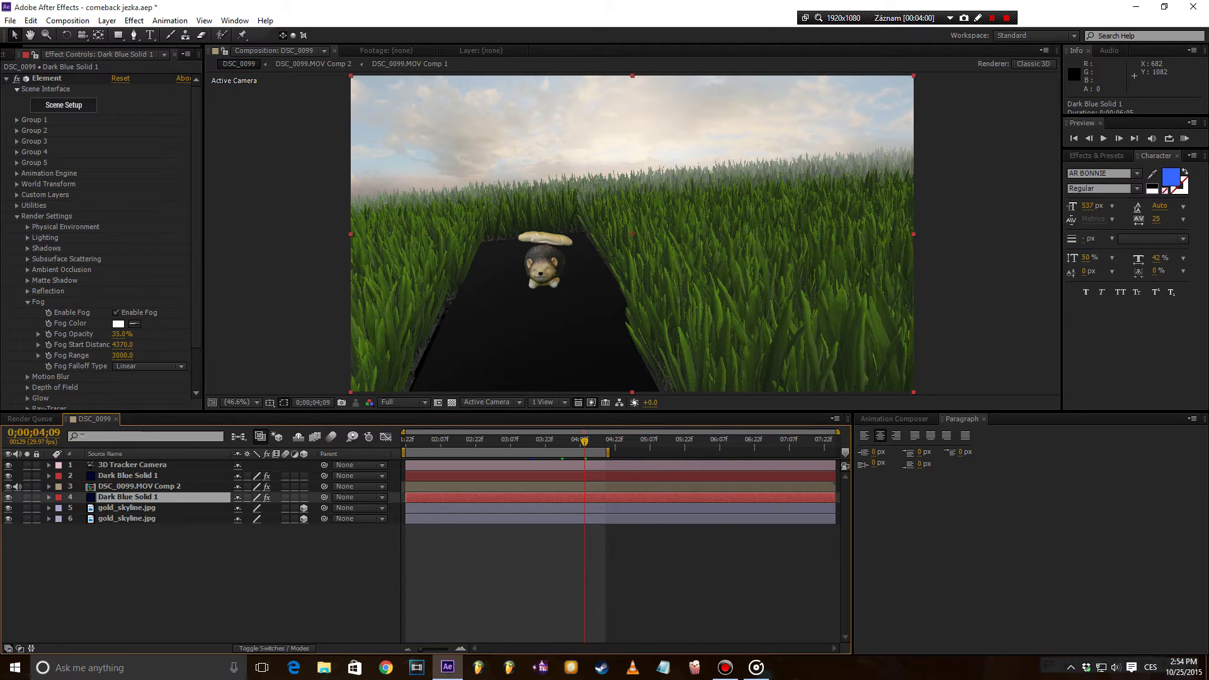
# - Set Add Lighting to Dramatic on both Element grass layers and save the project
pyautogui.click(28, 302)
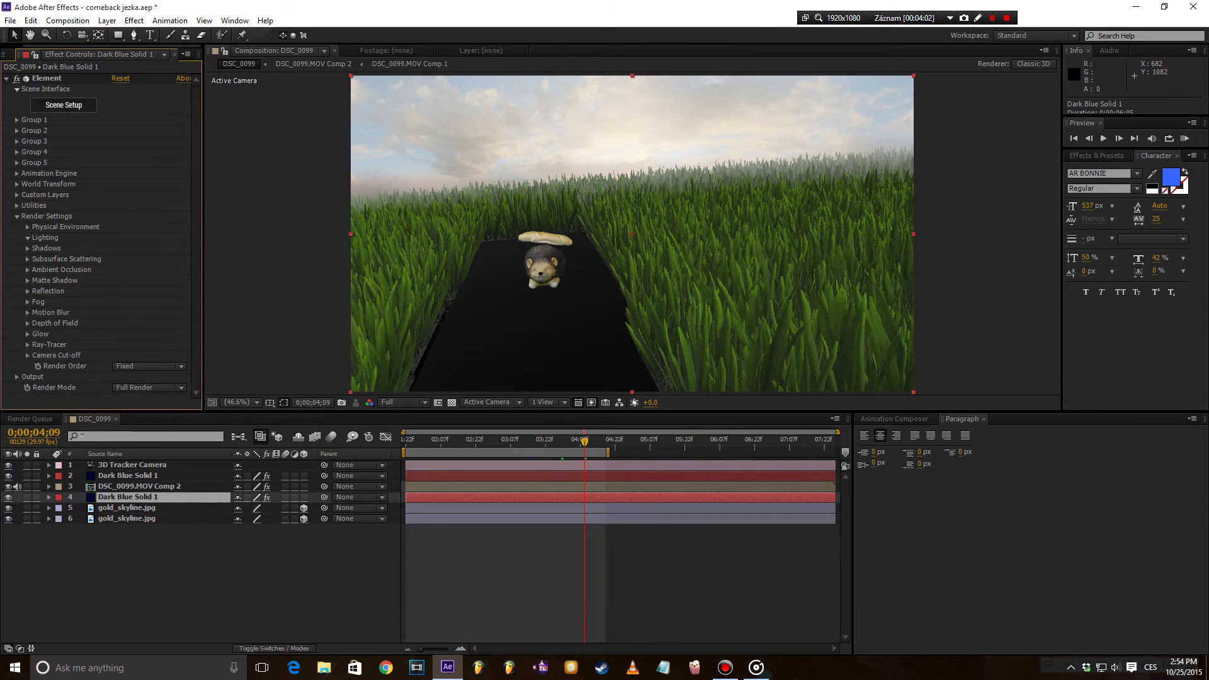
pyautogui.click(149, 269)
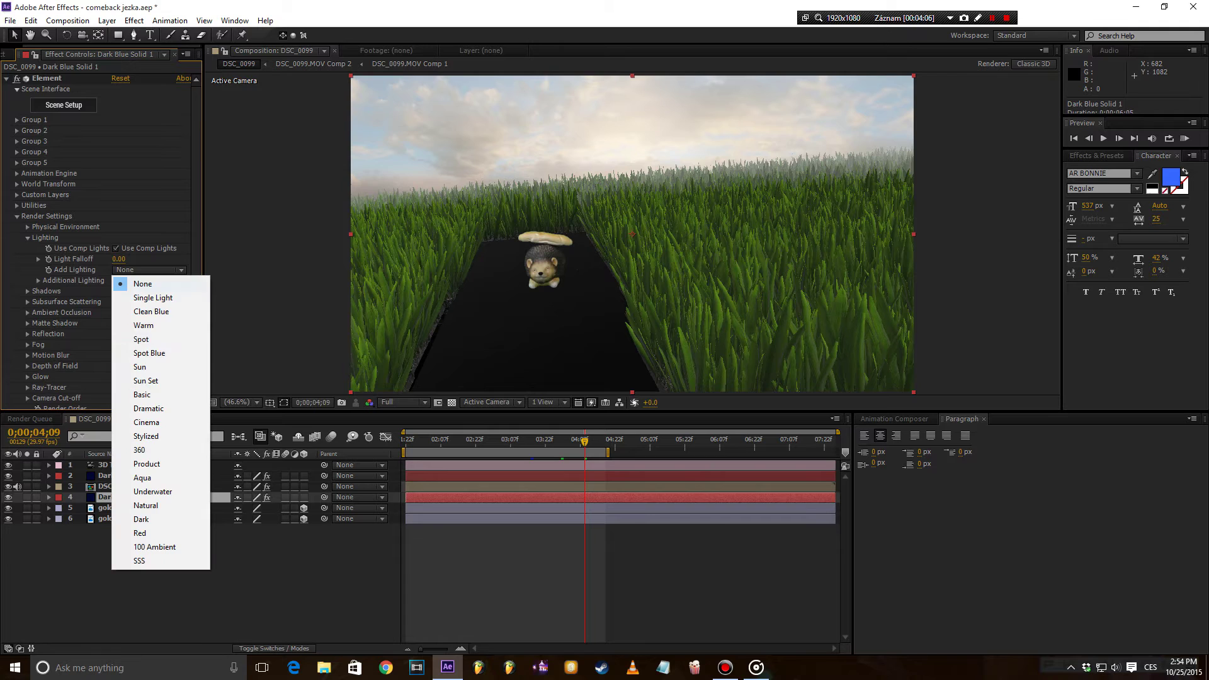
pyautogui.click(136, 391)
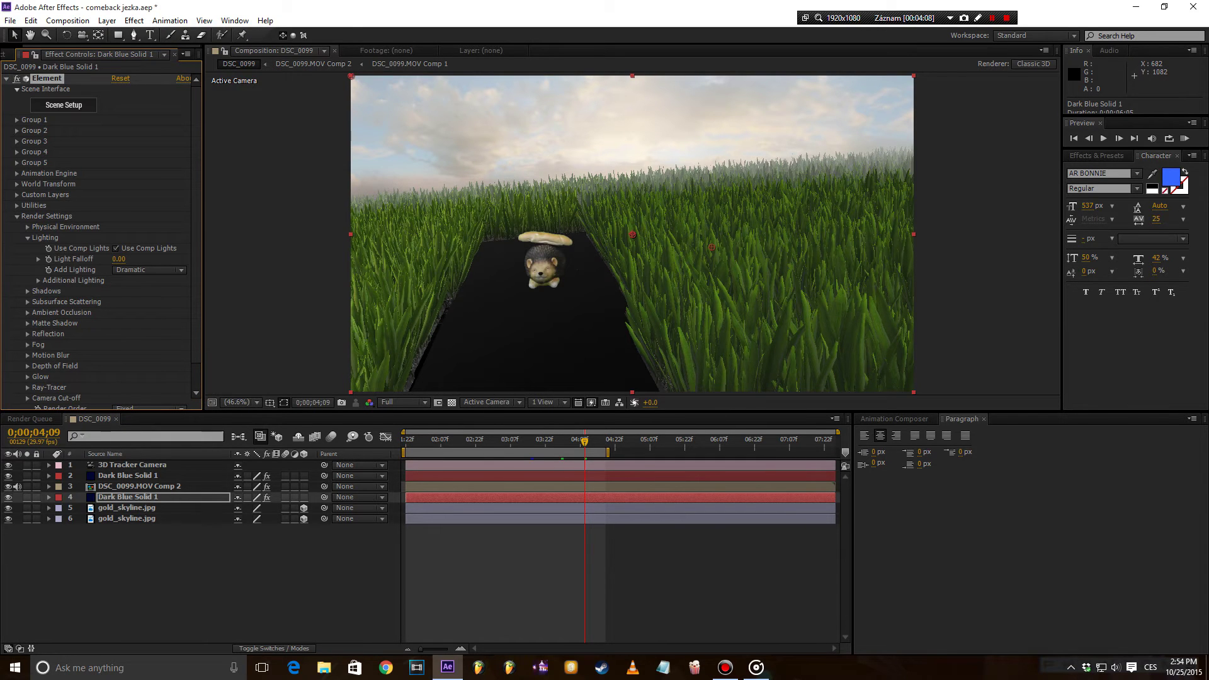
pyautogui.click(128, 476)
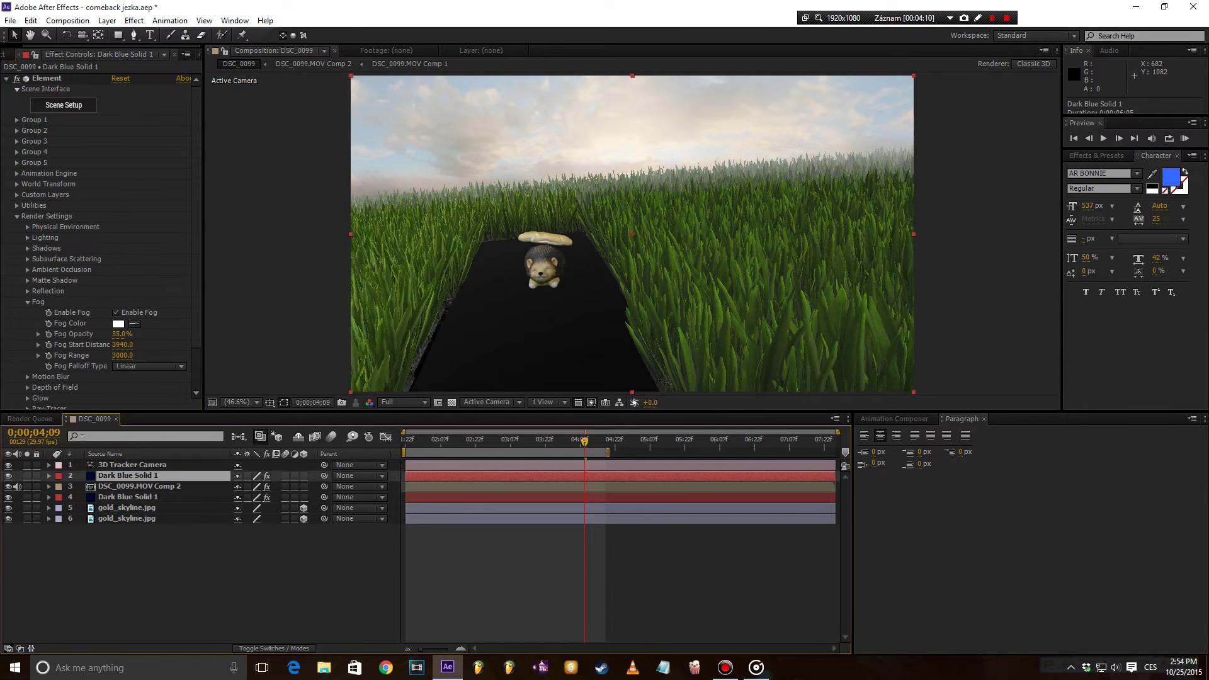
pyautogui.click(27, 238)
pyautogui.click(150, 270)
pyautogui.click(149, 408)
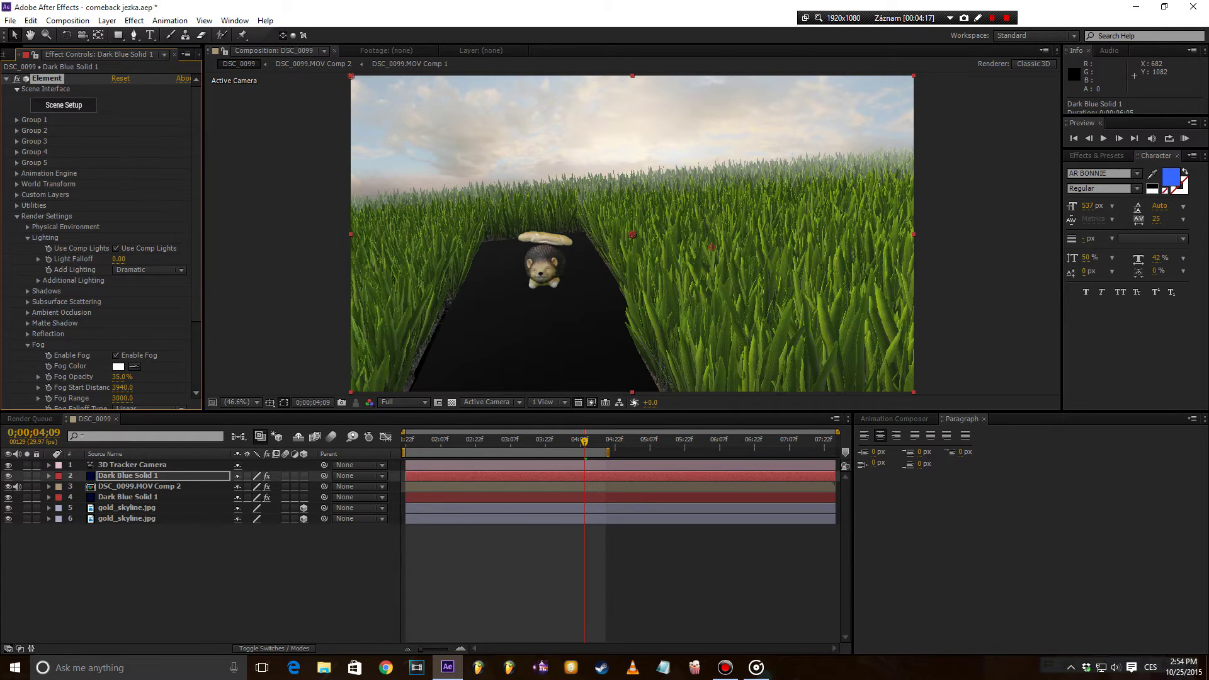
pyautogui.hotkey('ctrl', 's')
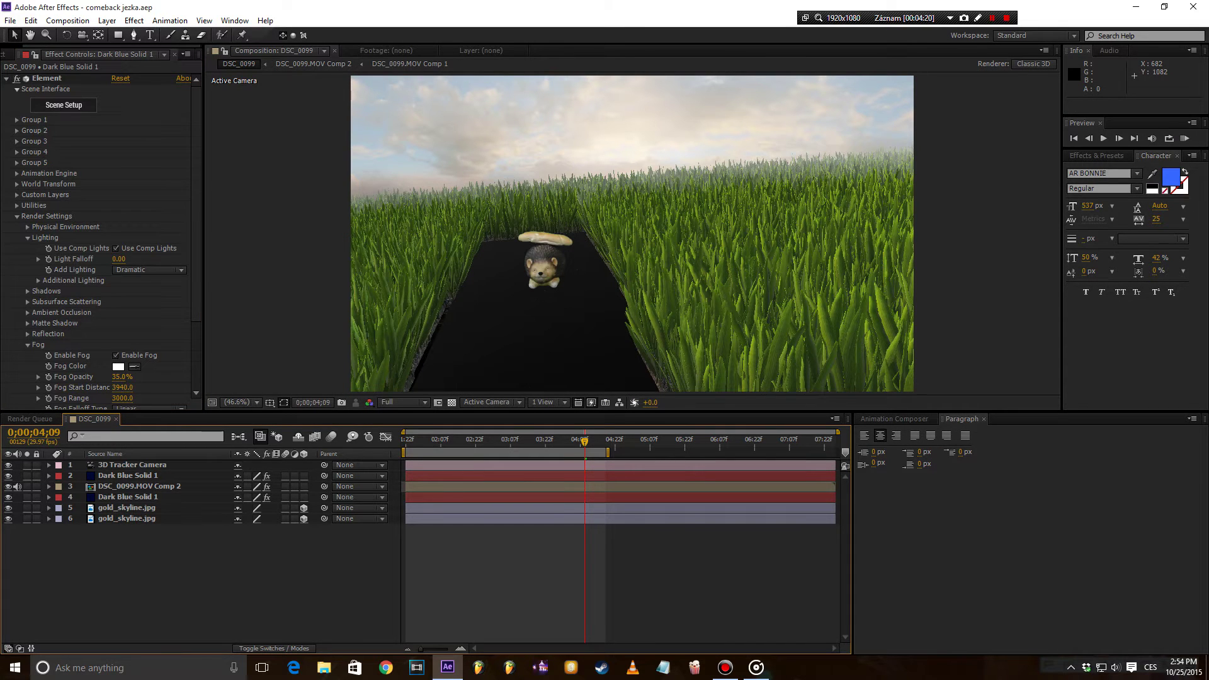
# - Toggle the lower grass layer's visibility to compare, then open the Element Scene Setup
pyautogui.click(128, 497)
pyautogui.click(8, 497)
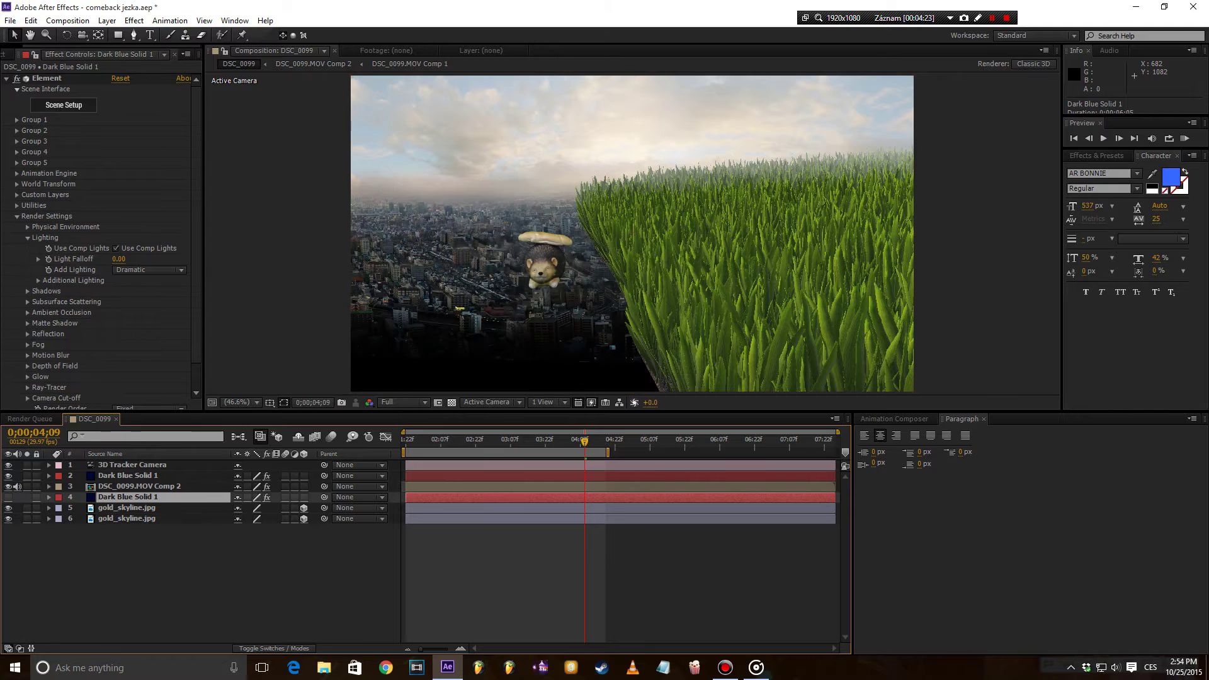
pyautogui.click(8, 497)
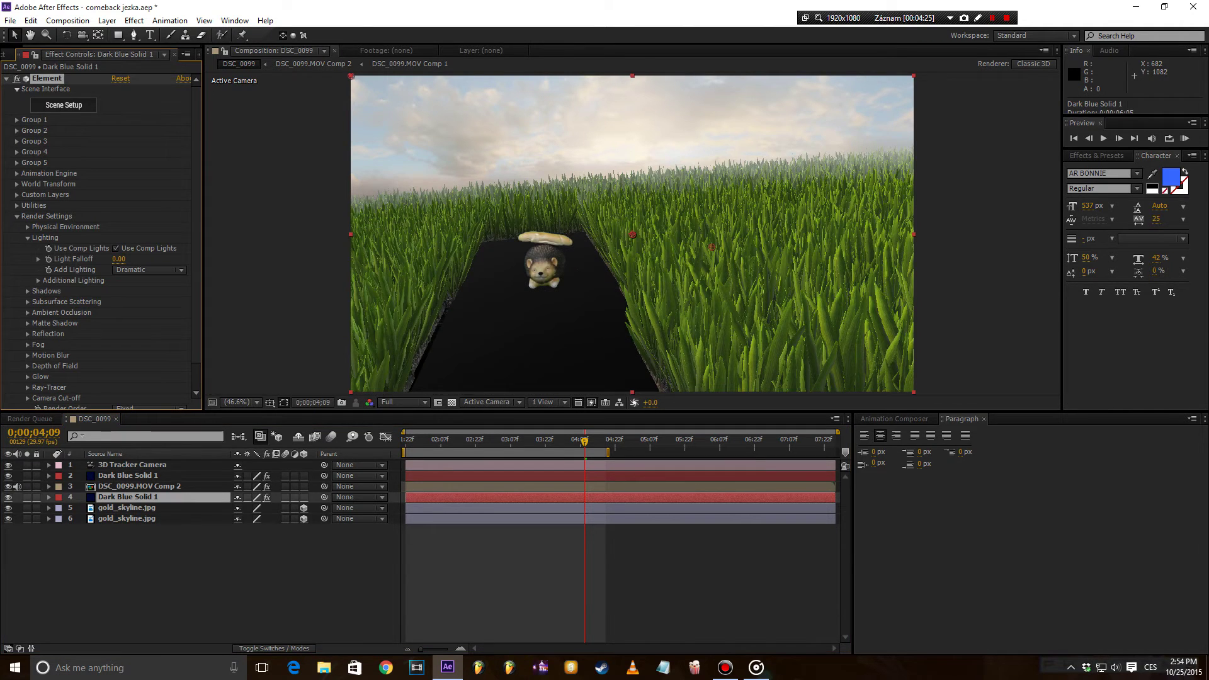
pyautogui.click(63, 104)
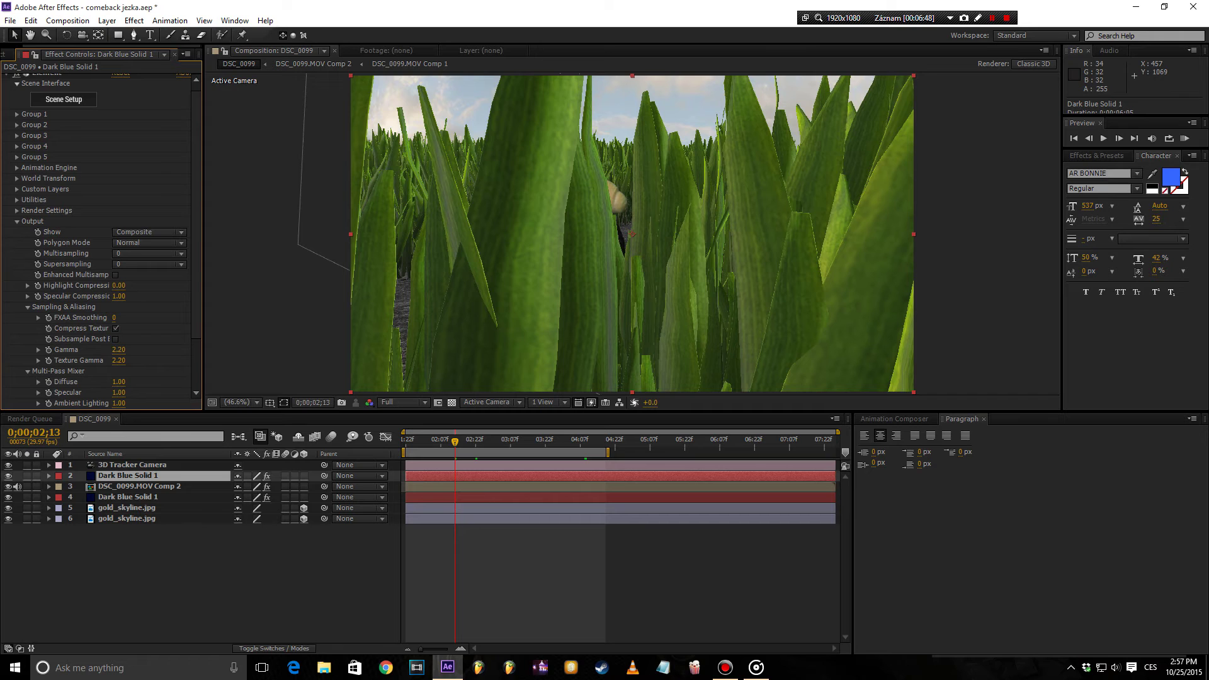
# - Set FXAA Smoothing to 5 on both Dark Blue Solid 1 Element layers
pyautogui.write('5')
pyautogui.press('Return')
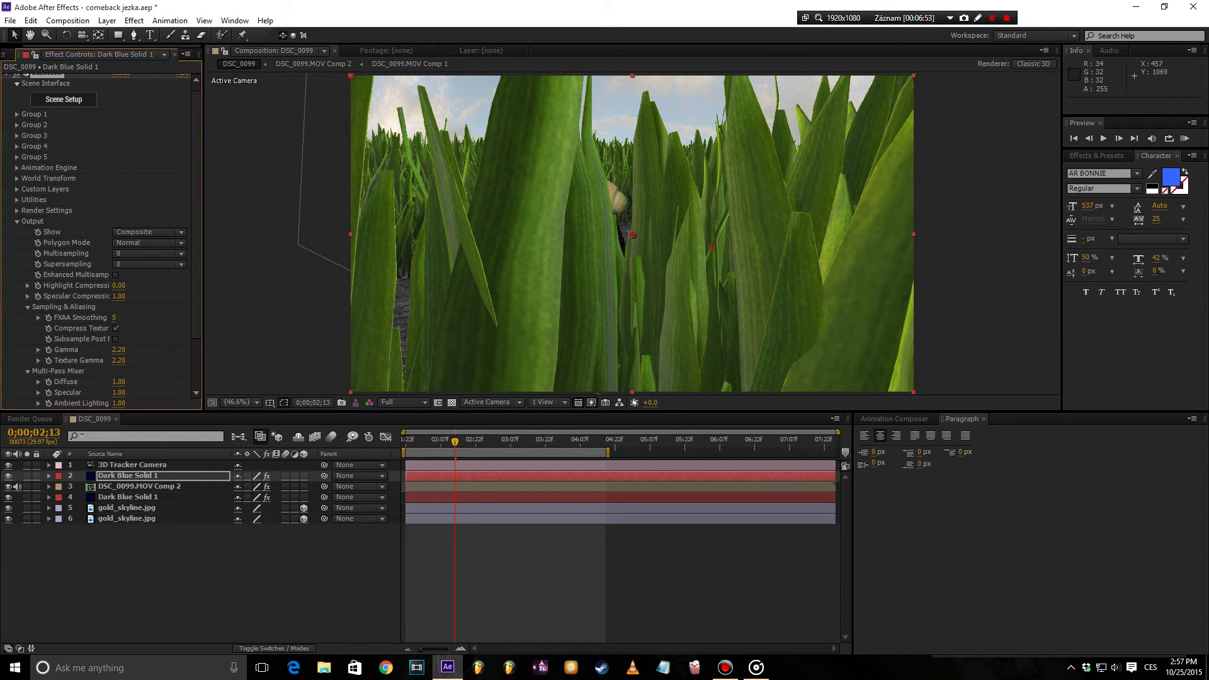
pyautogui.click(128, 497)
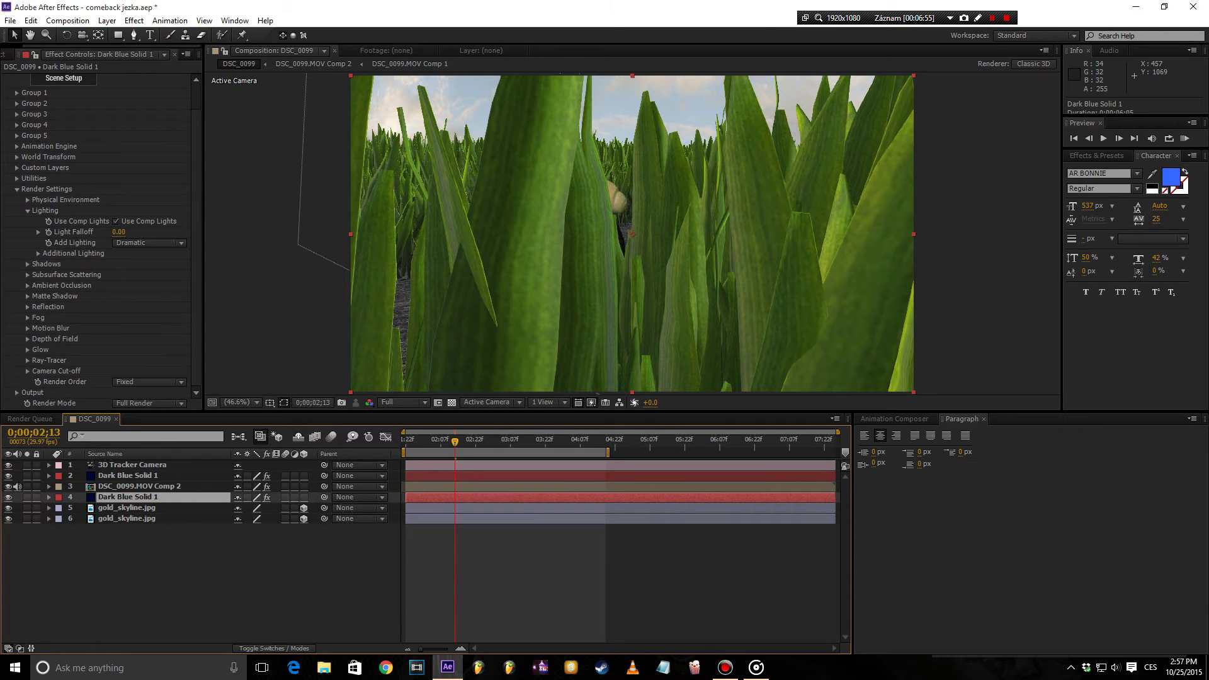
pyautogui.scroll(-5, 101, 239)
pyautogui.scroll(-1, 100, 239)
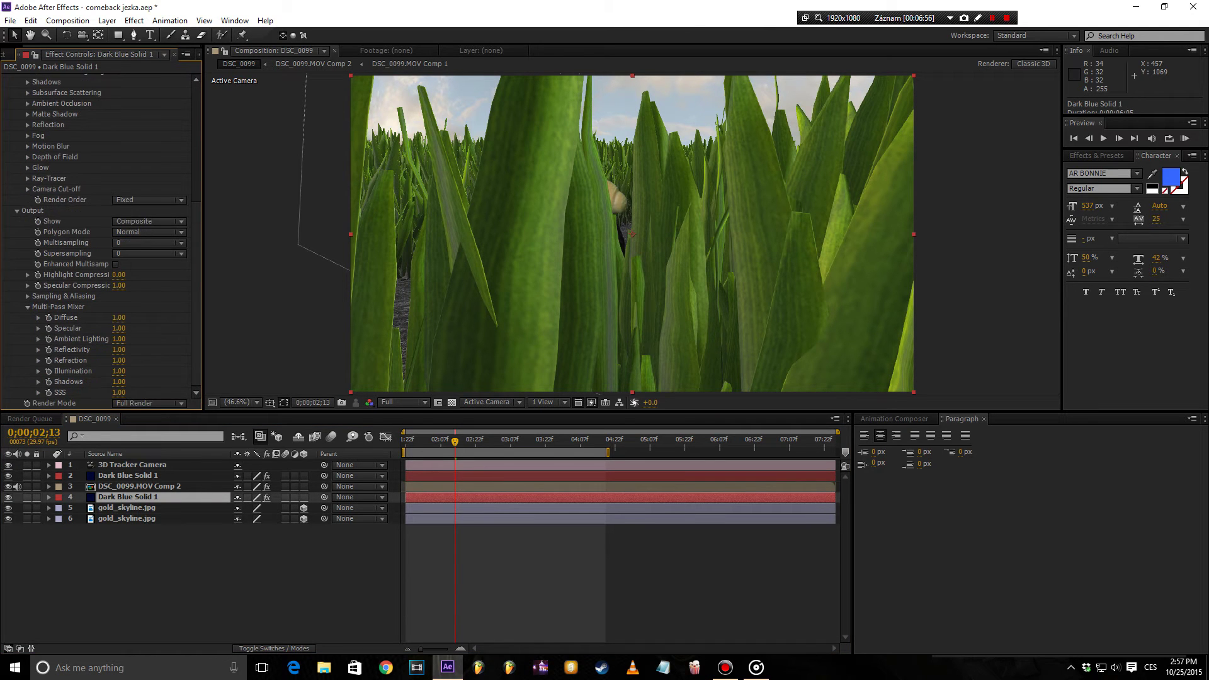
pyautogui.click(27, 296)
pyautogui.write('5')
pyautogui.press('Return')
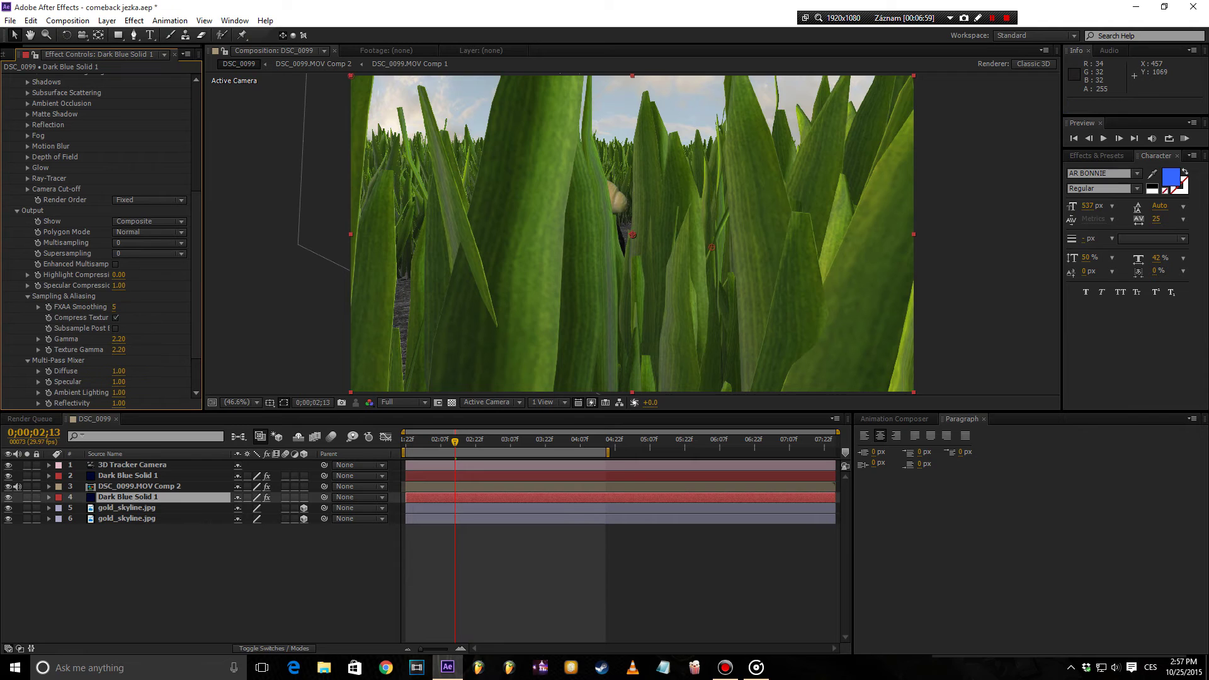
pyautogui.press('Return')
# - Save the project and add a new dark blue solid layer
pyautogui.press('Escape')
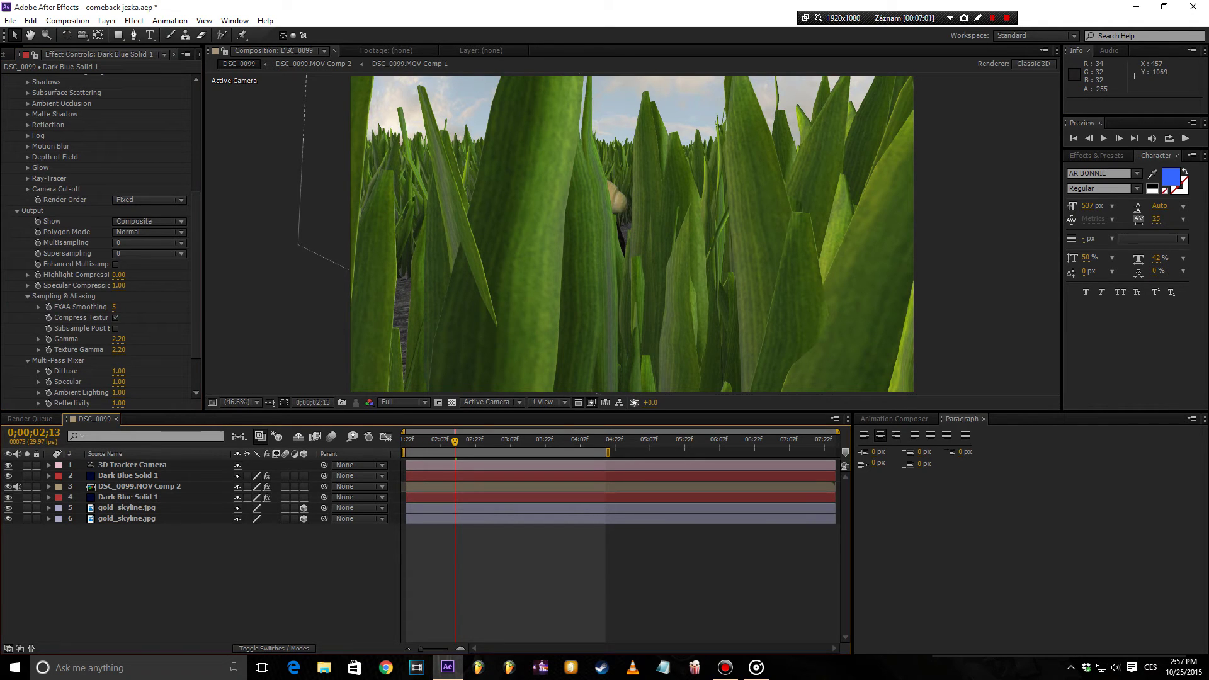
pyautogui.hotkey('ctrl', 's')
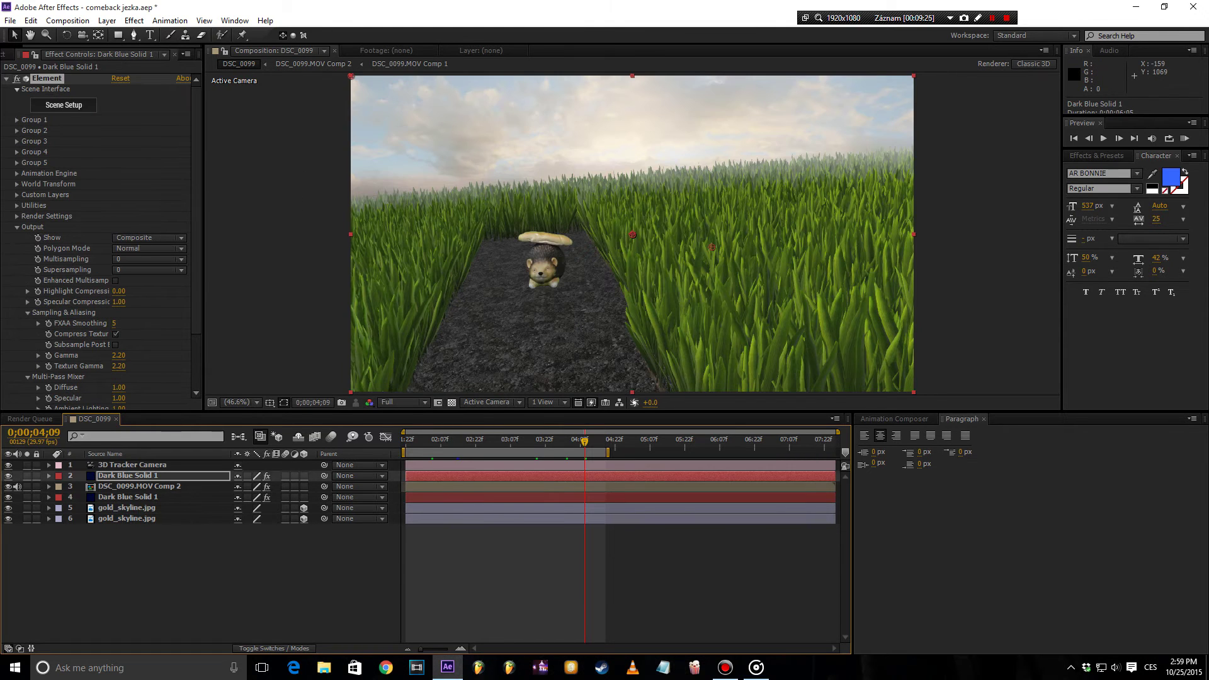
pyautogui.press('Escape')
pyautogui.hotkey('ctrl', 's')
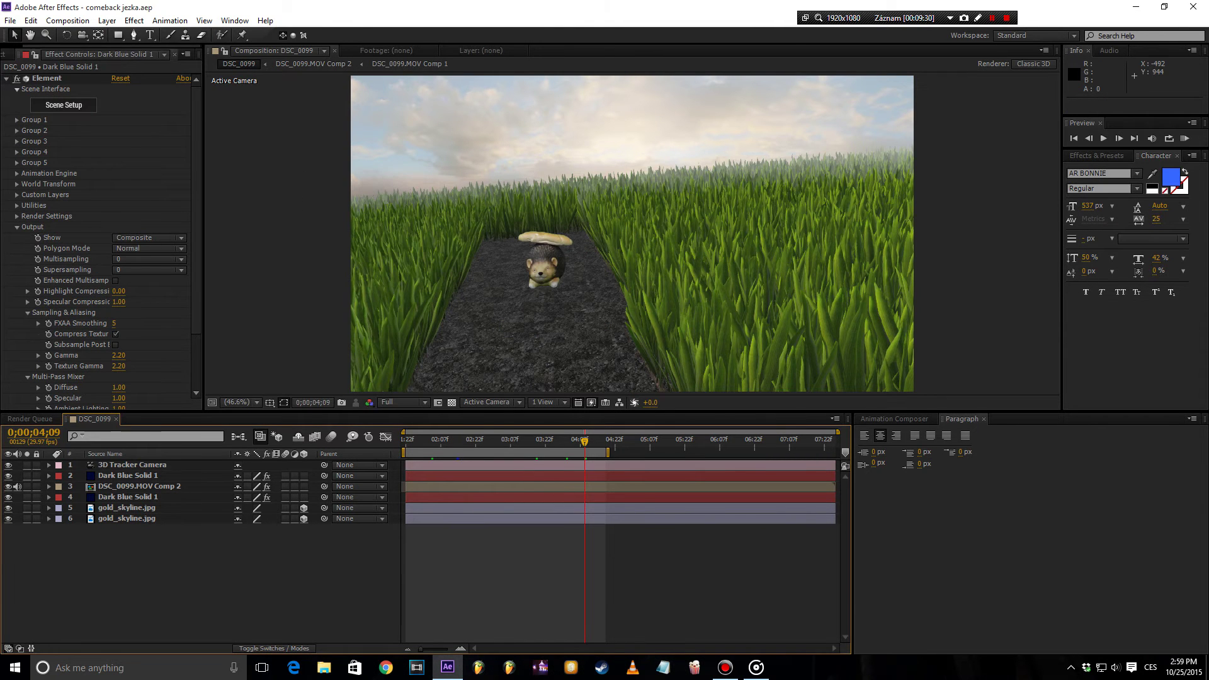
pyautogui.rightClick(109, 570)
pyautogui.click(353, 446)
pyautogui.press('Return')
# - Apply Trapcode Particular to the new solid with a sphere emitter 16593 wide
pyautogui.click(134, 20)
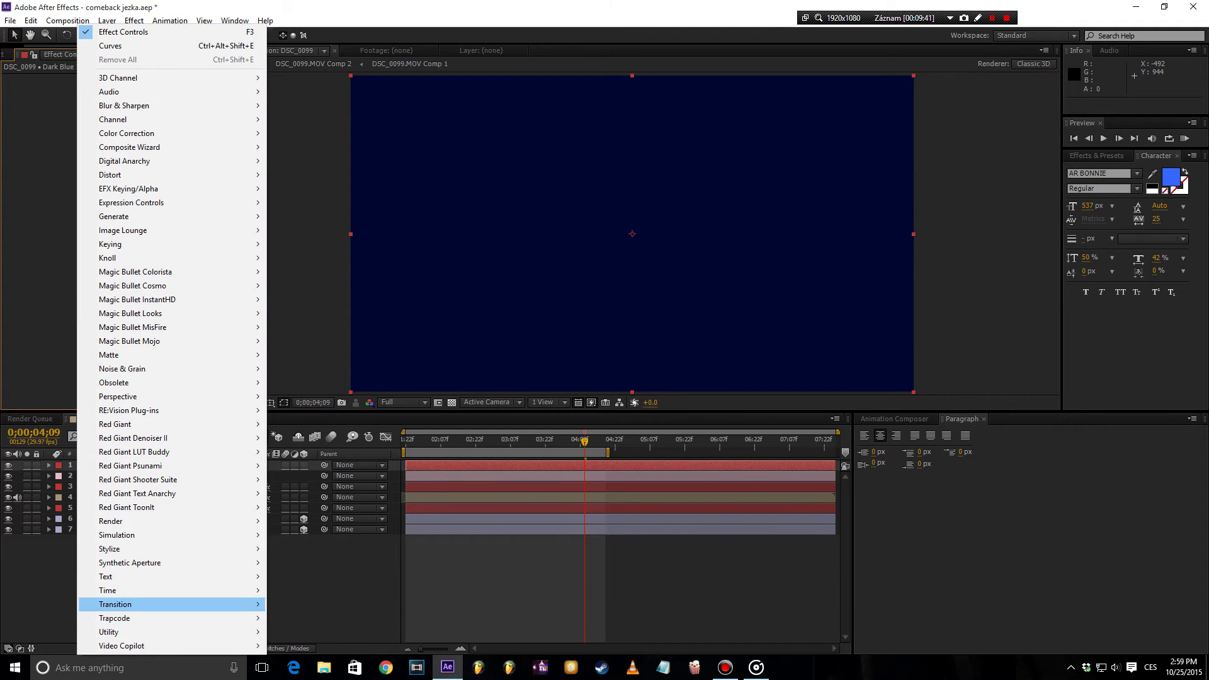
pyautogui.moveTo(115, 618)
pyautogui.click(296, 576)
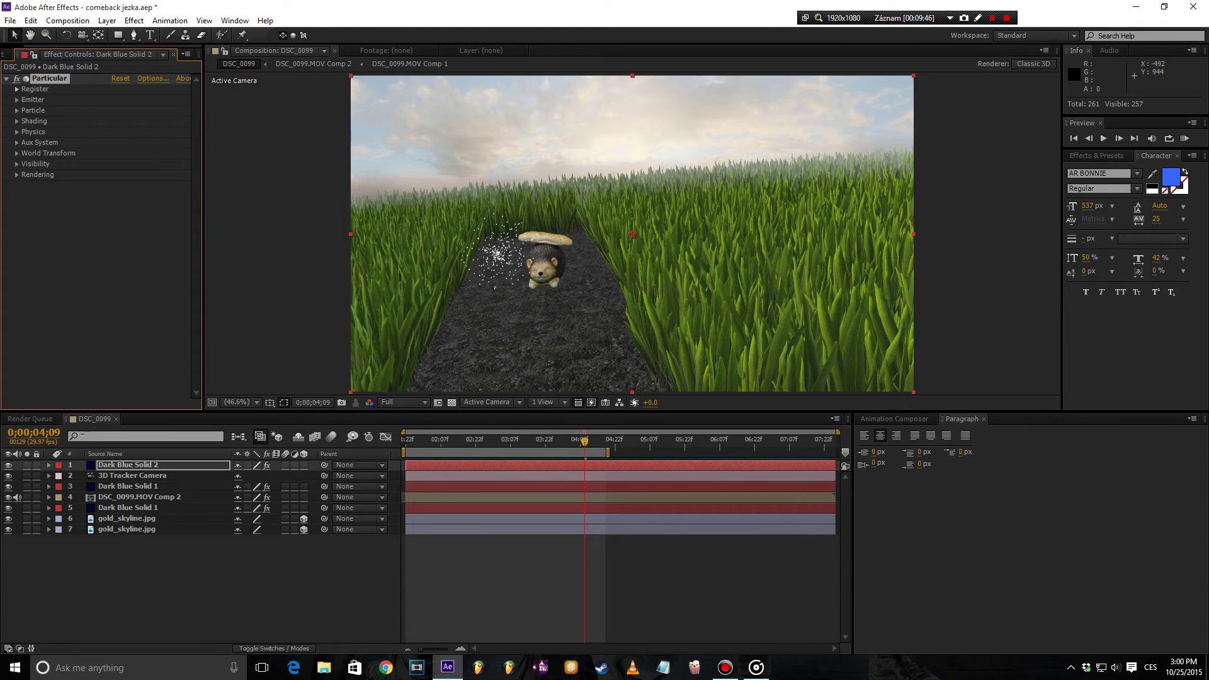
pyautogui.click(17, 99)
pyautogui.click(149, 121)
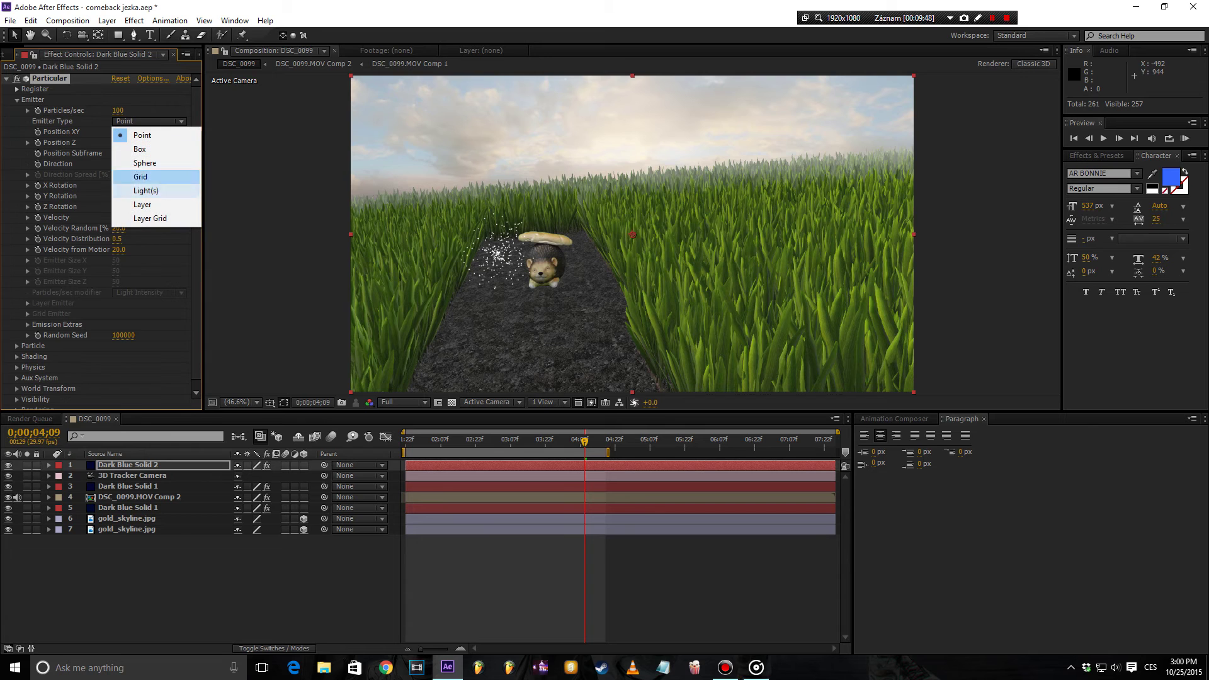
pyautogui.click(145, 162)
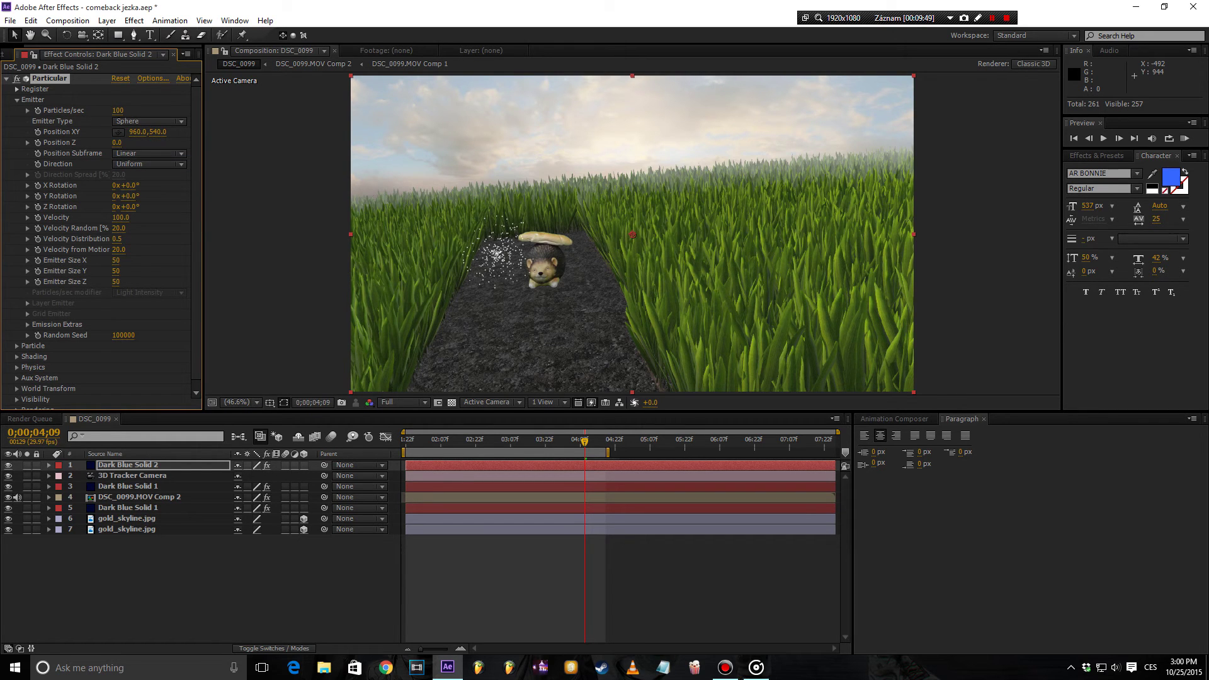
pyautogui.moveTo(116, 260); pyautogui.dragTo(189, 260)
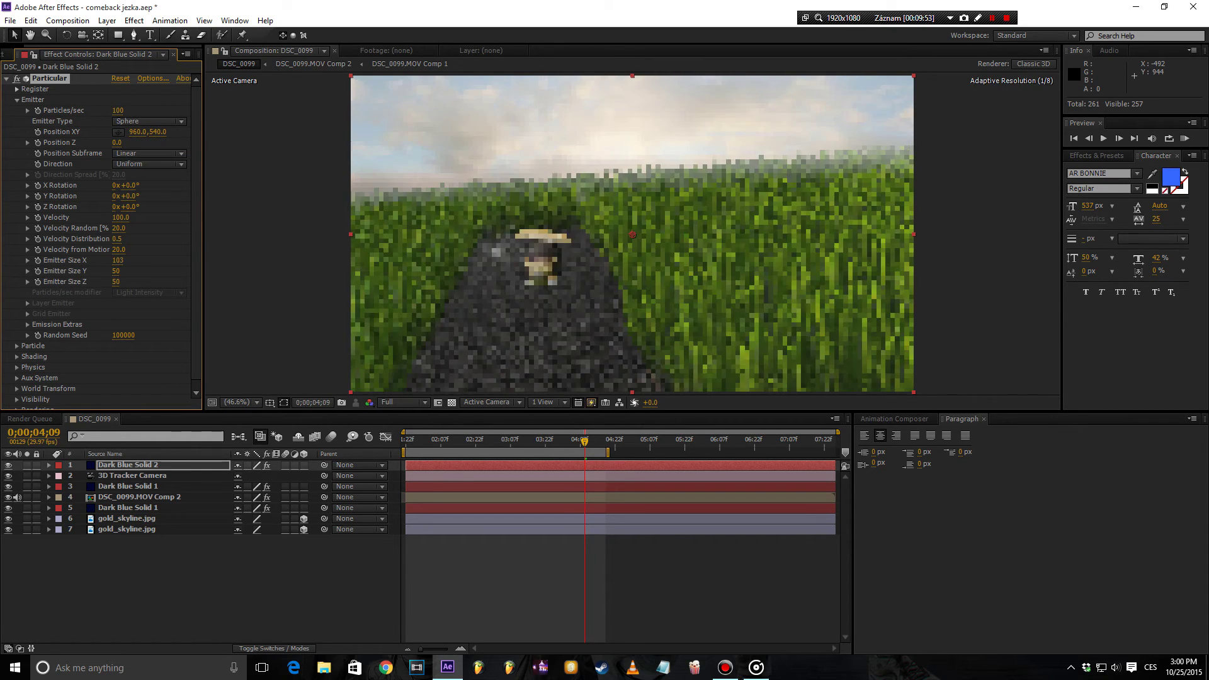
pyautogui.moveTo(116, 271); pyautogui.dragTo(176, 282)
pyautogui.click(26, 465)
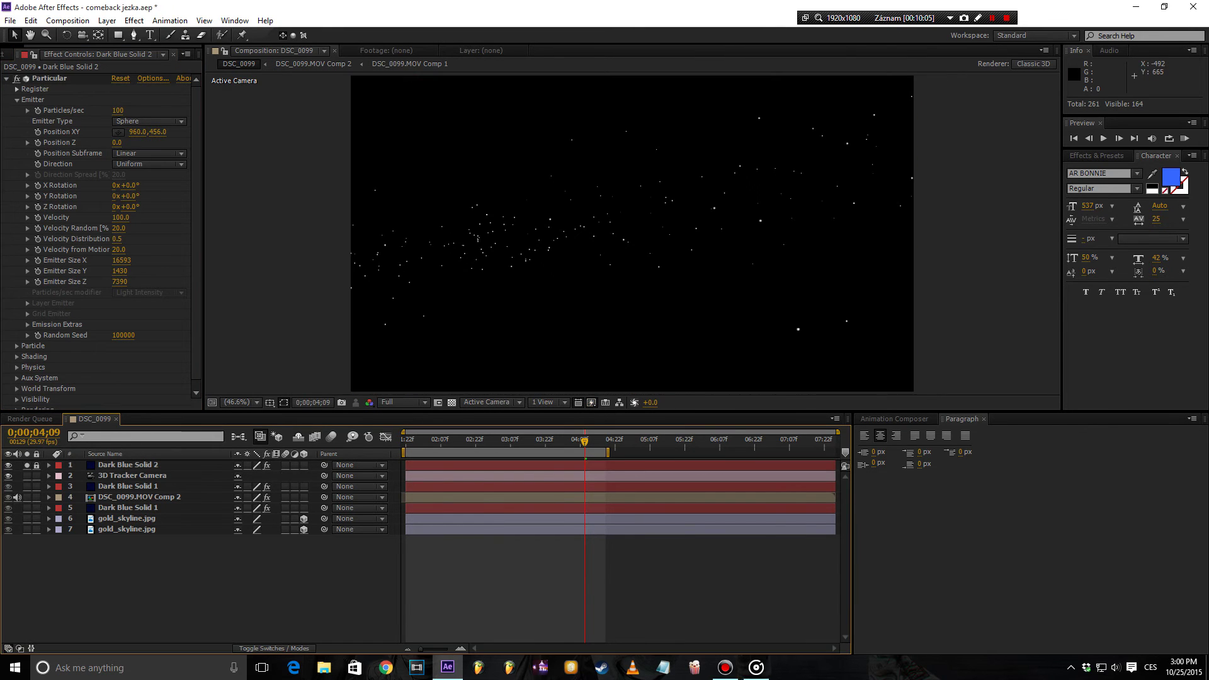
# - Make the particles cloudlets of size 237 with Opacity Random 50 and Opacity 1
pyautogui.click(17, 346)
pyautogui.scroll(-5, 101, 252)
pyautogui.click(150, 221)
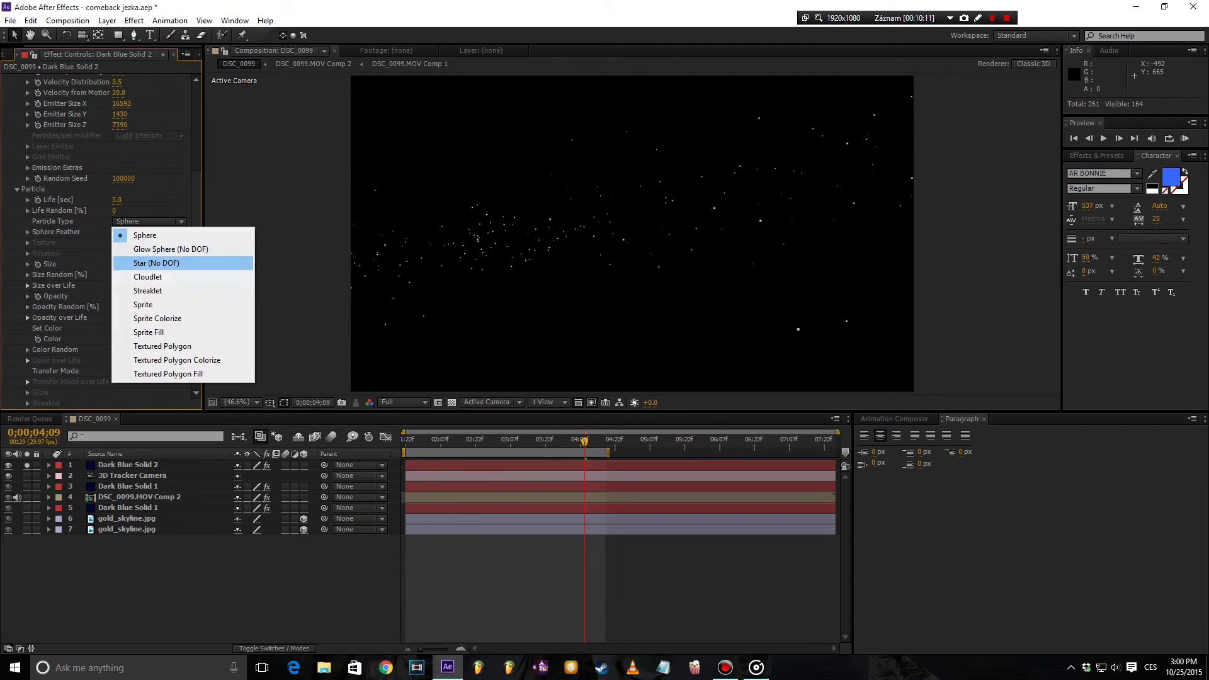
pyautogui.click(135, 272)
pyautogui.moveTo(117, 264); pyautogui.dragTo(189, 264)
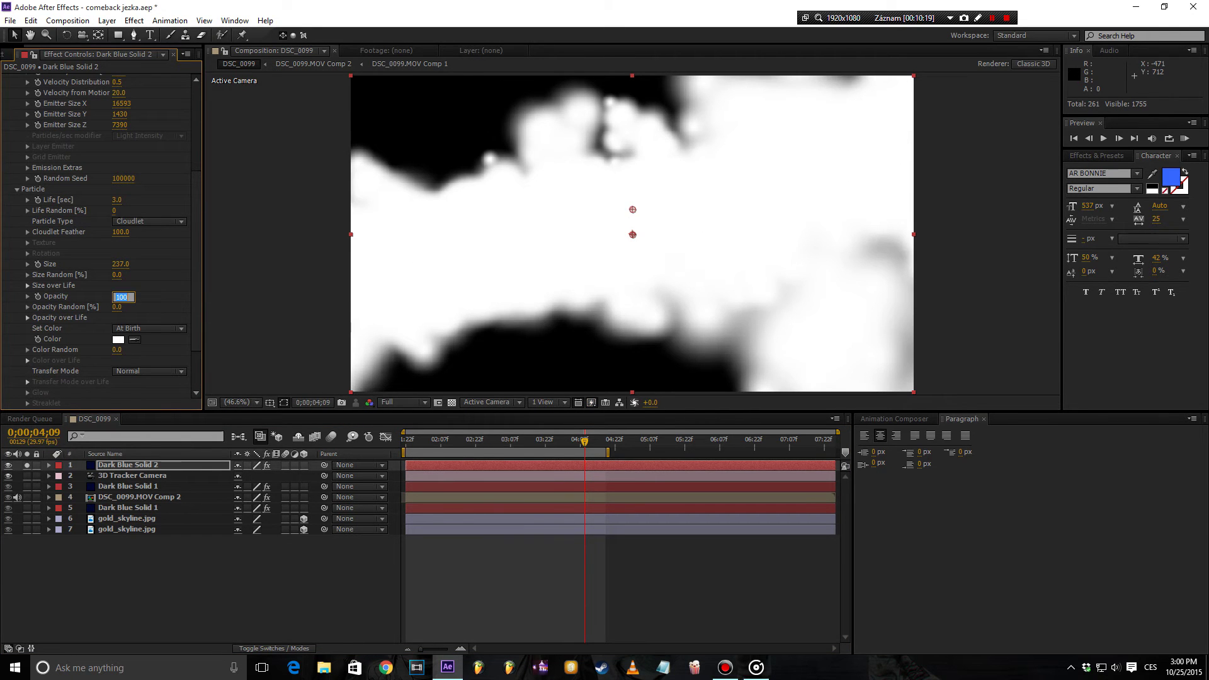
pyautogui.write('3')
pyautogui.moveTo(117, 307); pyautogui.dragTo(189, 306)
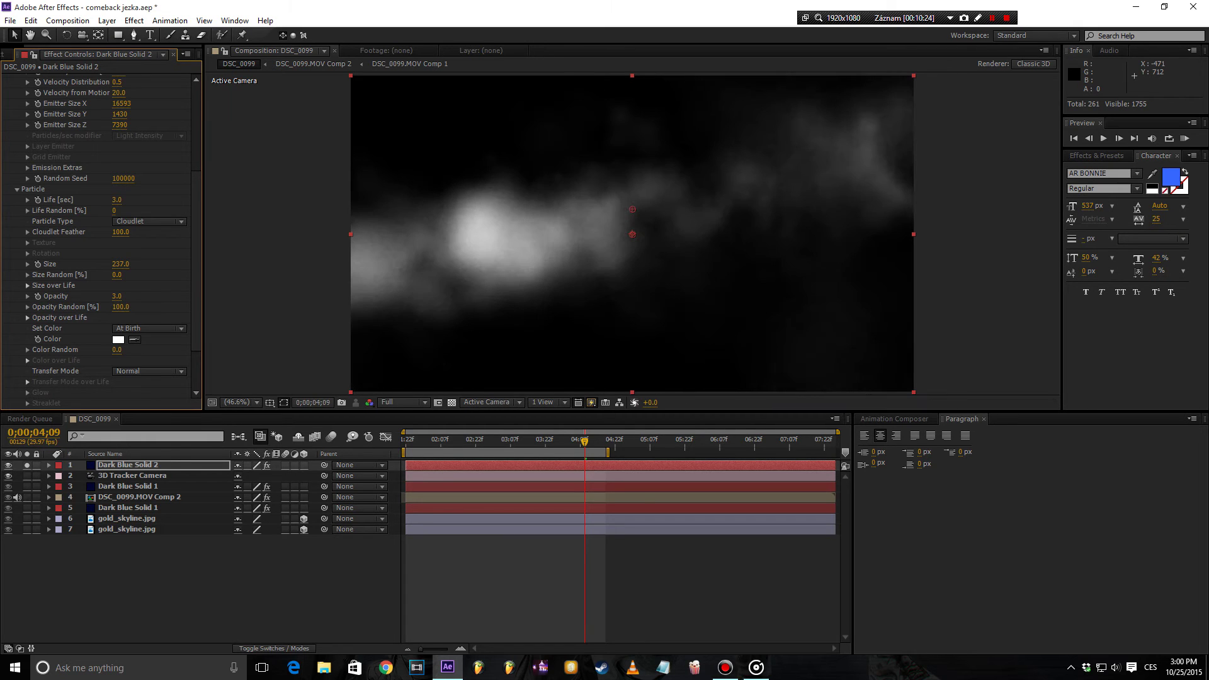
pyautogui.write('50')
pyautogui.press('Return')
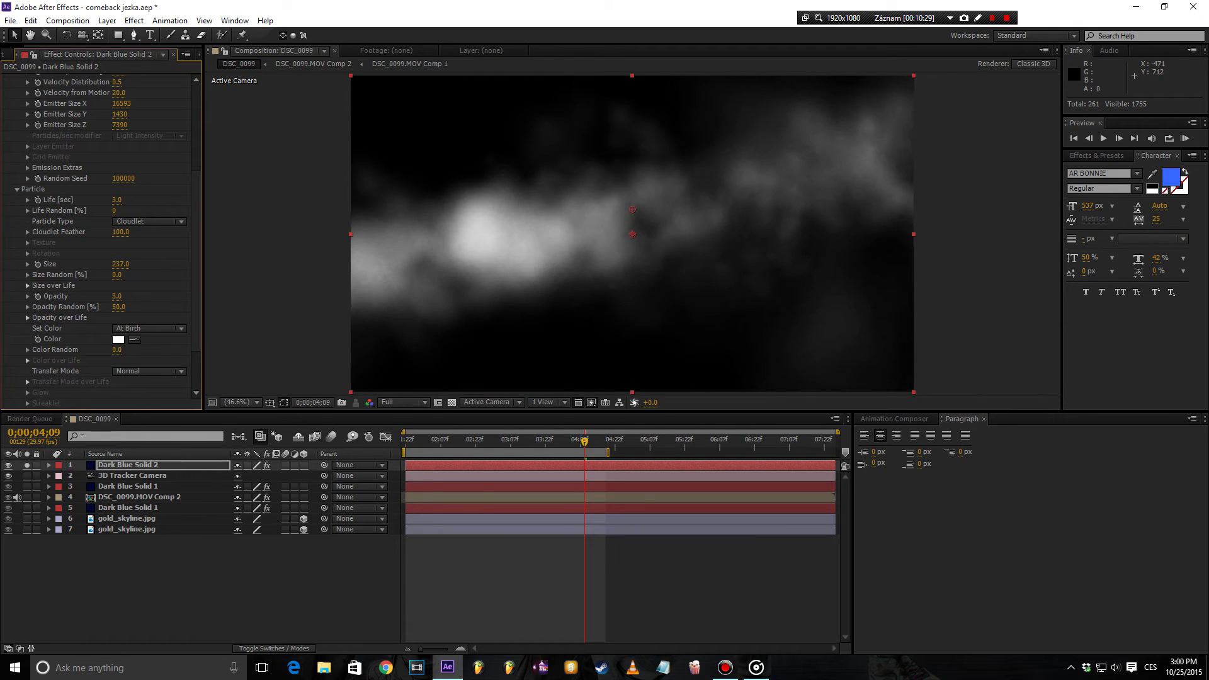
pyautogui.write('1')
pyautogui.press('Return')
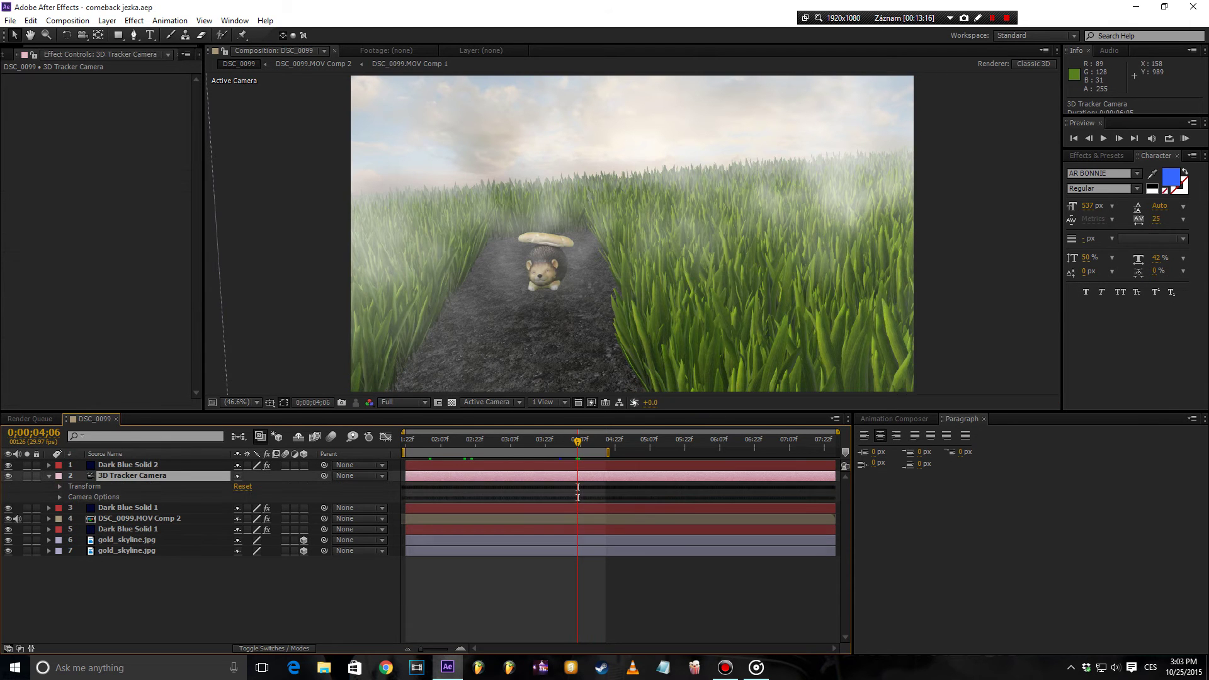
# - Add Matte Feather EZ to the DSC_0099.MOV Comp 2 layer and search effects for shadow
pyautogui.click(139, 518)
pyautogui.click(134, 20)
pyautogui.moveTo(136, 146)
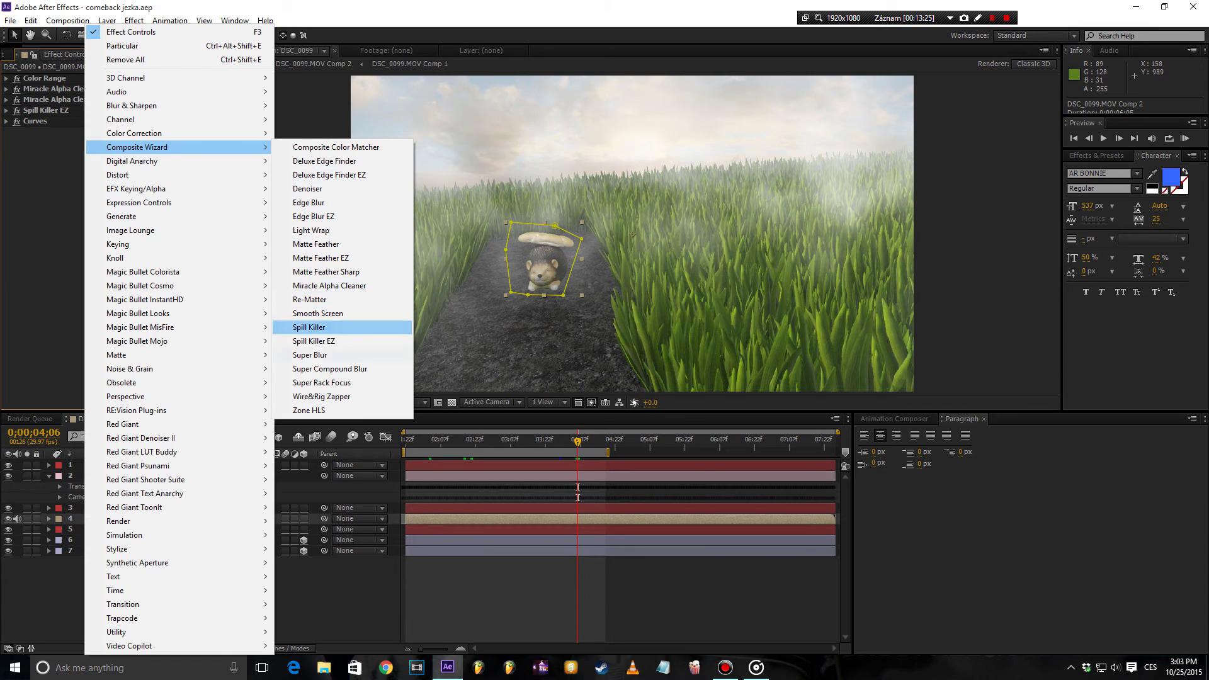
pyautogui.click(321, 258)
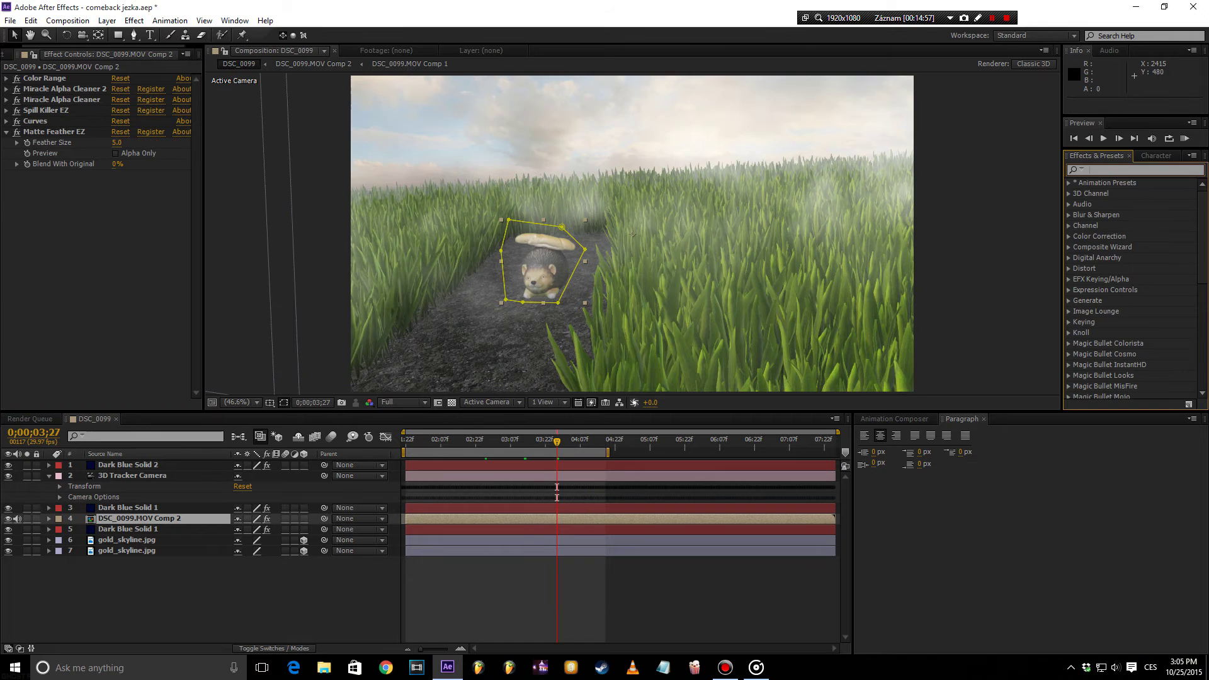
pyautogui.write('shadow')
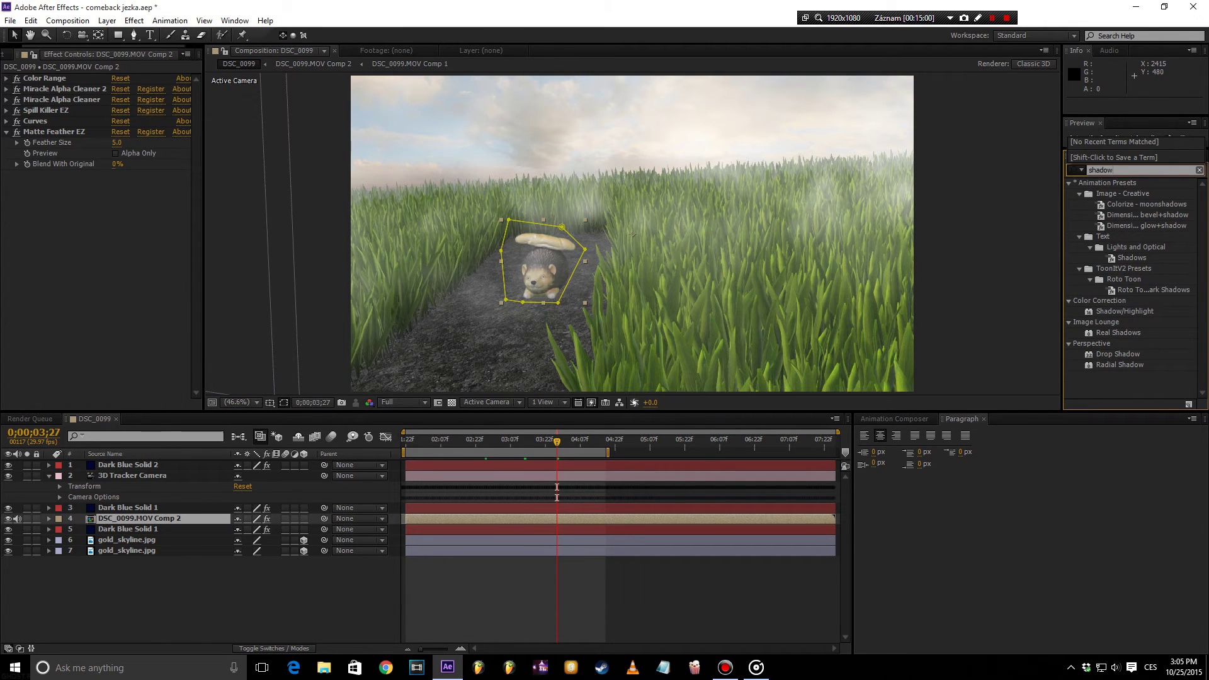
# - Apply Real Shadows to the hedgehog layer and lengthen and slant its cast shadow
pyautogui.click(1119, 333)
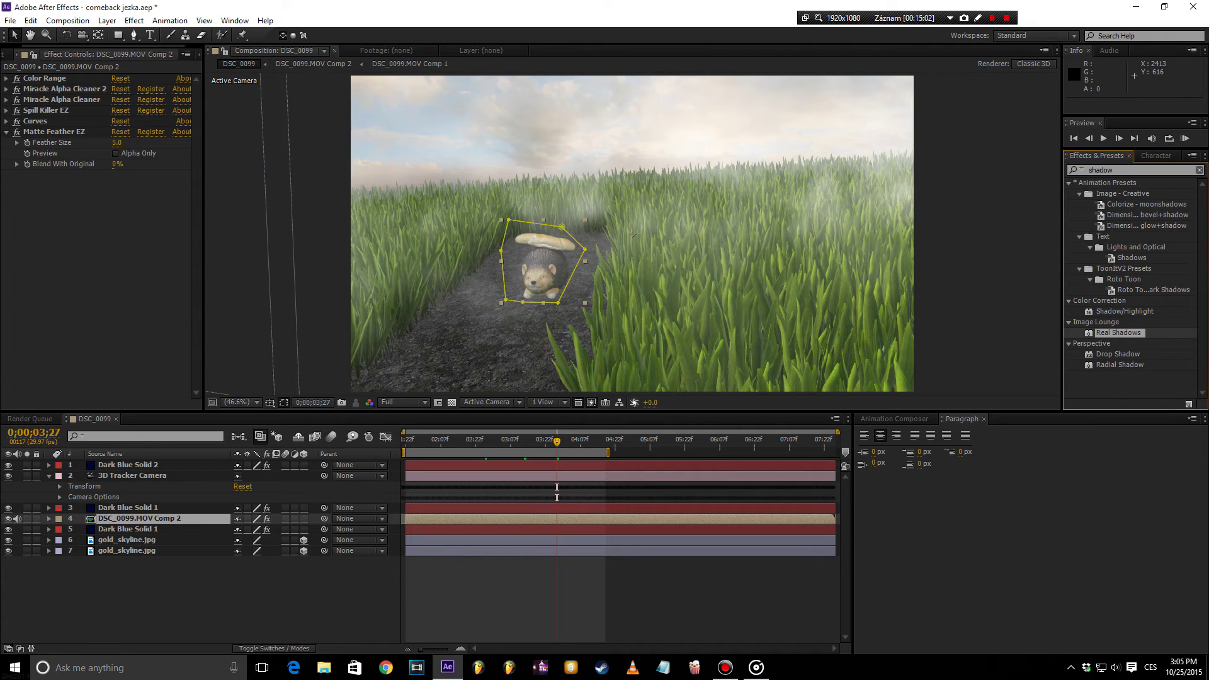
pyautogui.moveTo(1119, 333); pyautogui.dragTo(95, 170)
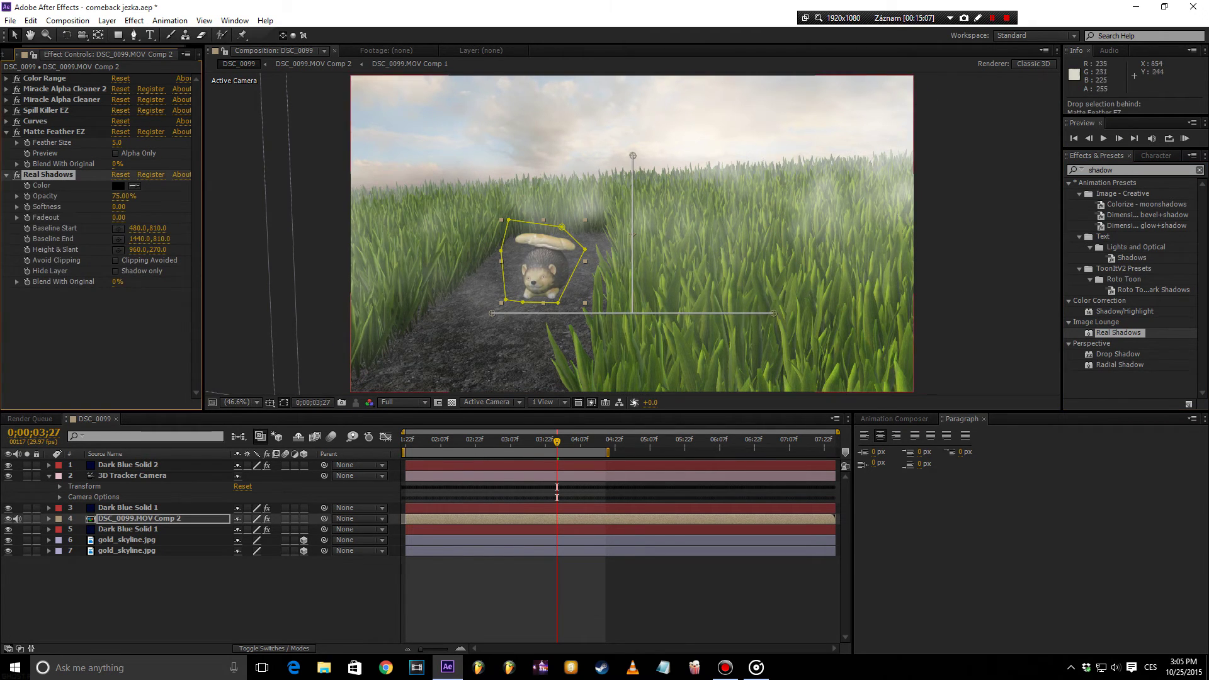
pyautogui.moveTo(633, 156); pyautogui.dragTo(658, 219)
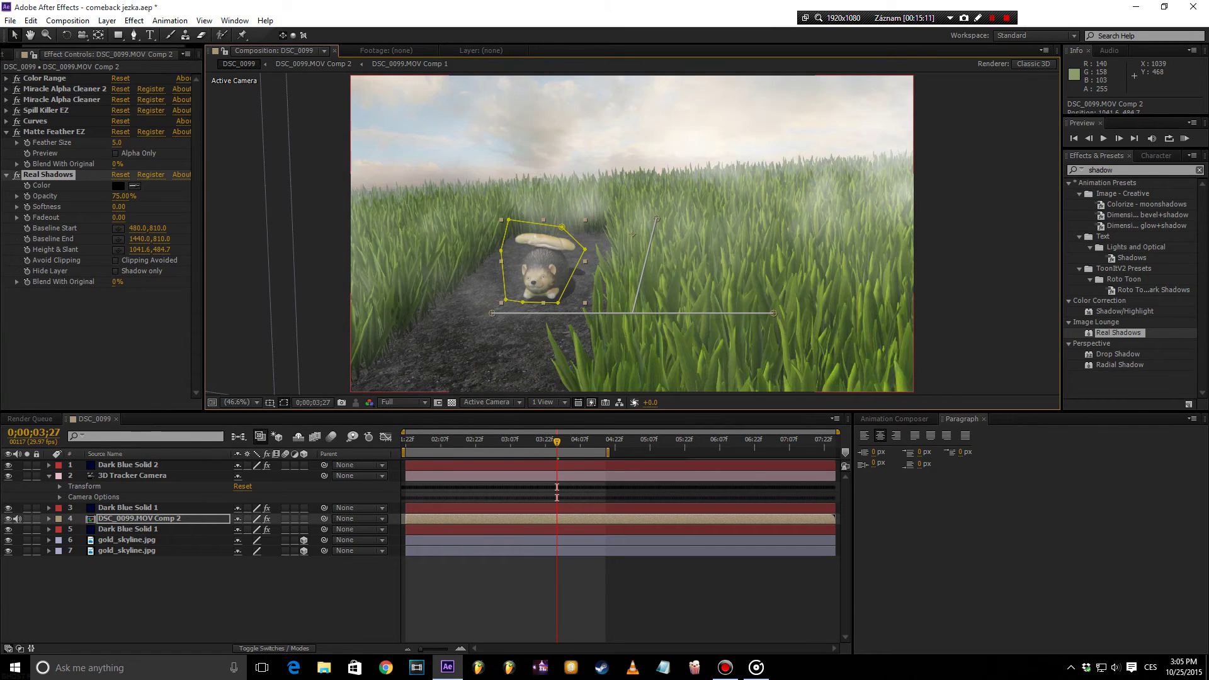
pyautogui.press('pageup')
pyautogui.press('pageup')
pyautogui.press('pageup')
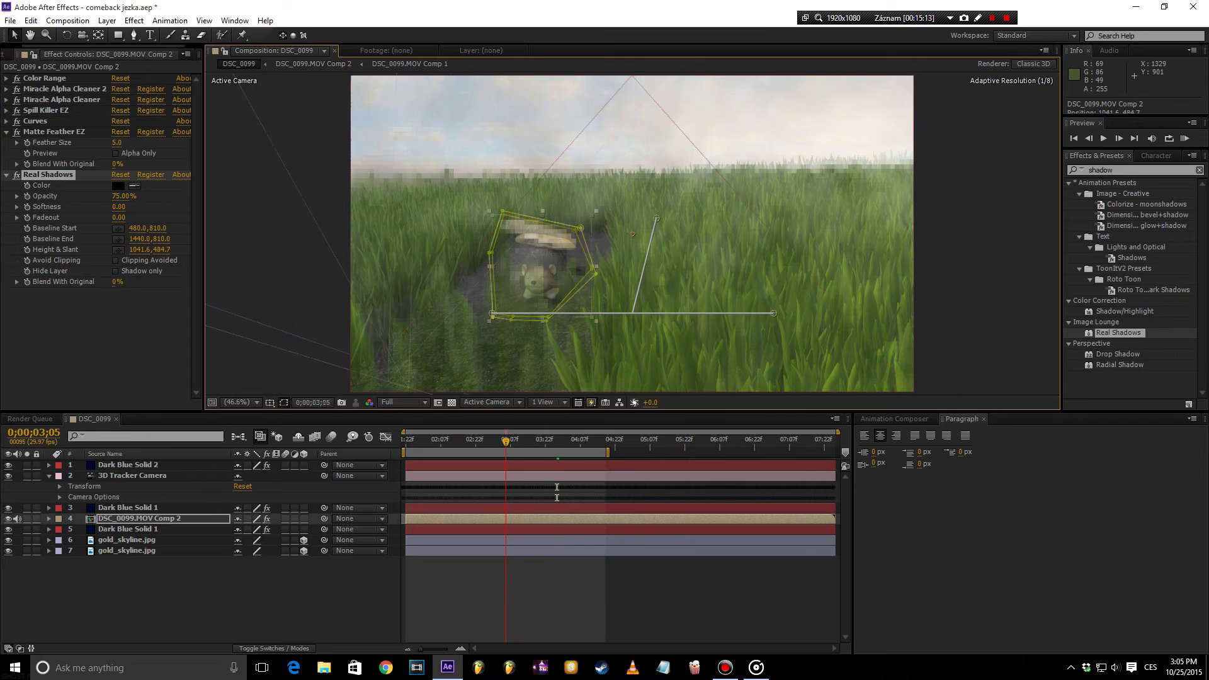
pyautogui.press('pagedown')
pyautogui.press('pagedown')
pyautogui.press('pagedown')
pyautogui.press('pagedown')
pyautogui.press('pagedown')
pyautogui.press('pagedown')
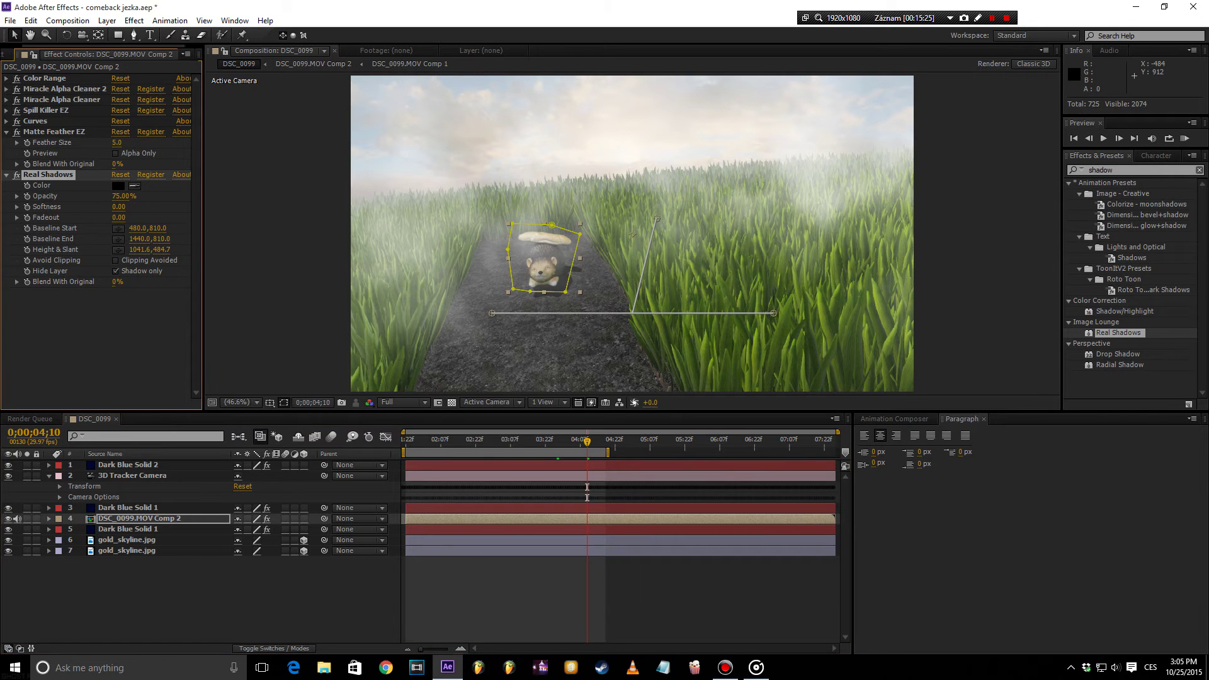
# - Fit the shadow's baseline start, end and slant to the dirt path across frames
pyautogui.moveTo(492, 313); pyautogui.dragTo(466, 288)
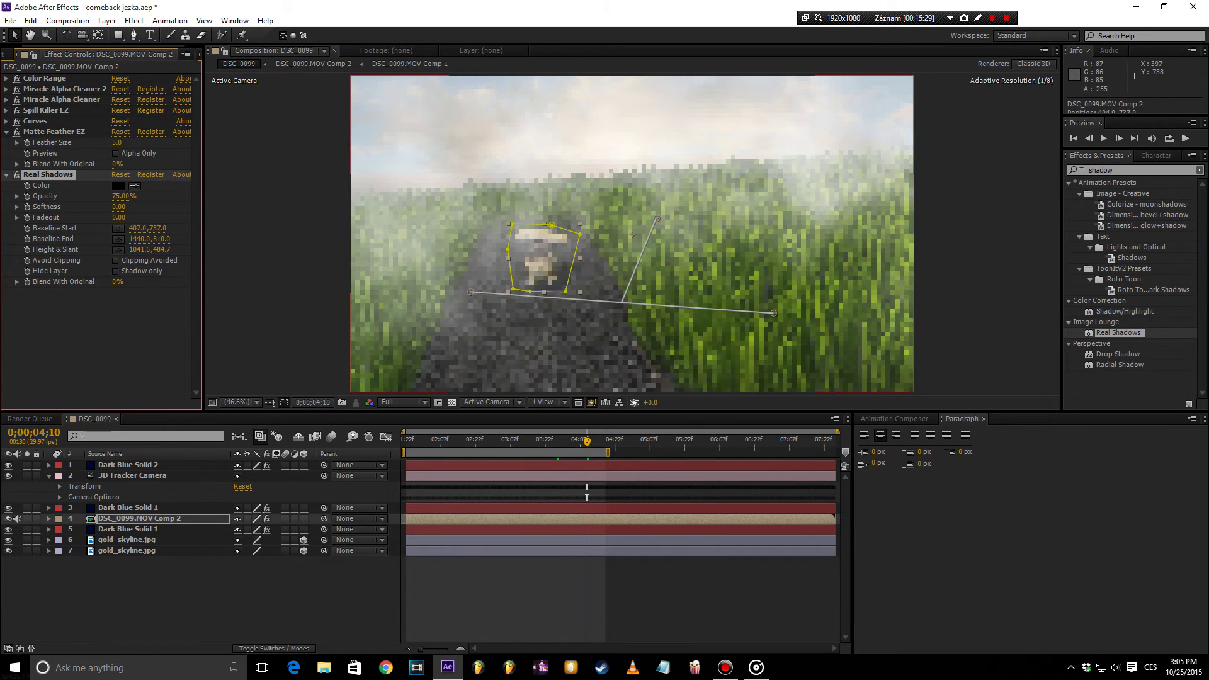
pyautogui.moveTo(773, 313); pyautogui.dragTo(763, 285)
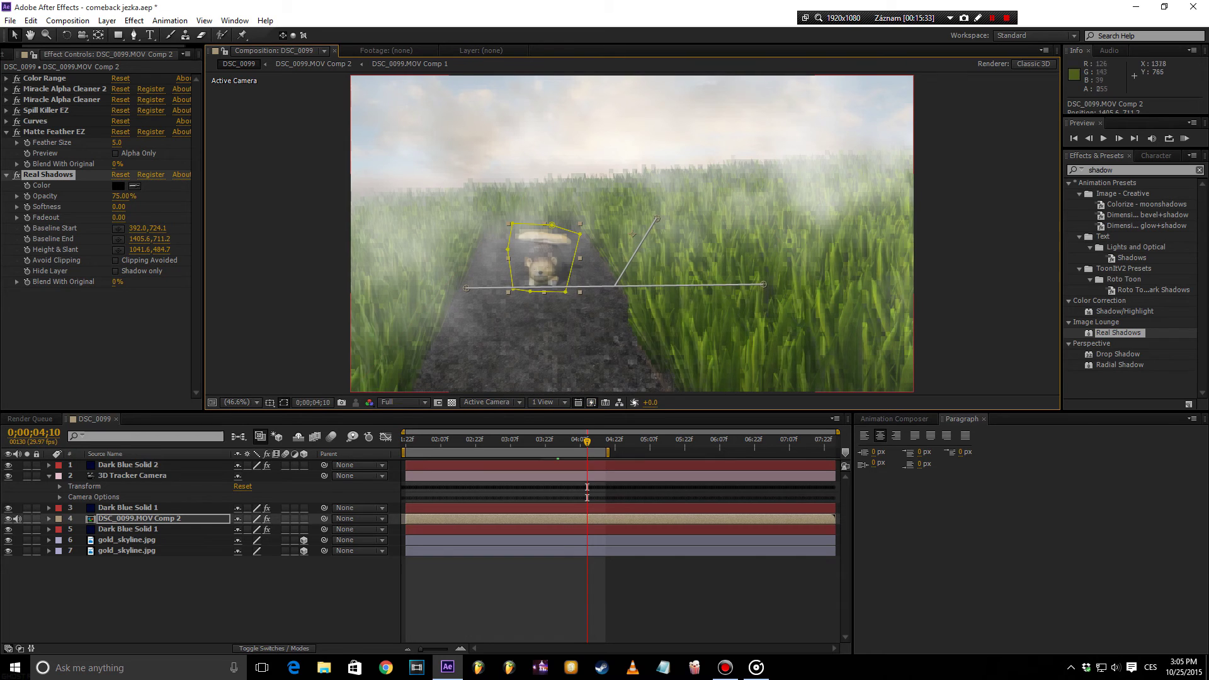
pyautogui.moveTo(657, 219); pyautogui.dragTo(651, 219)
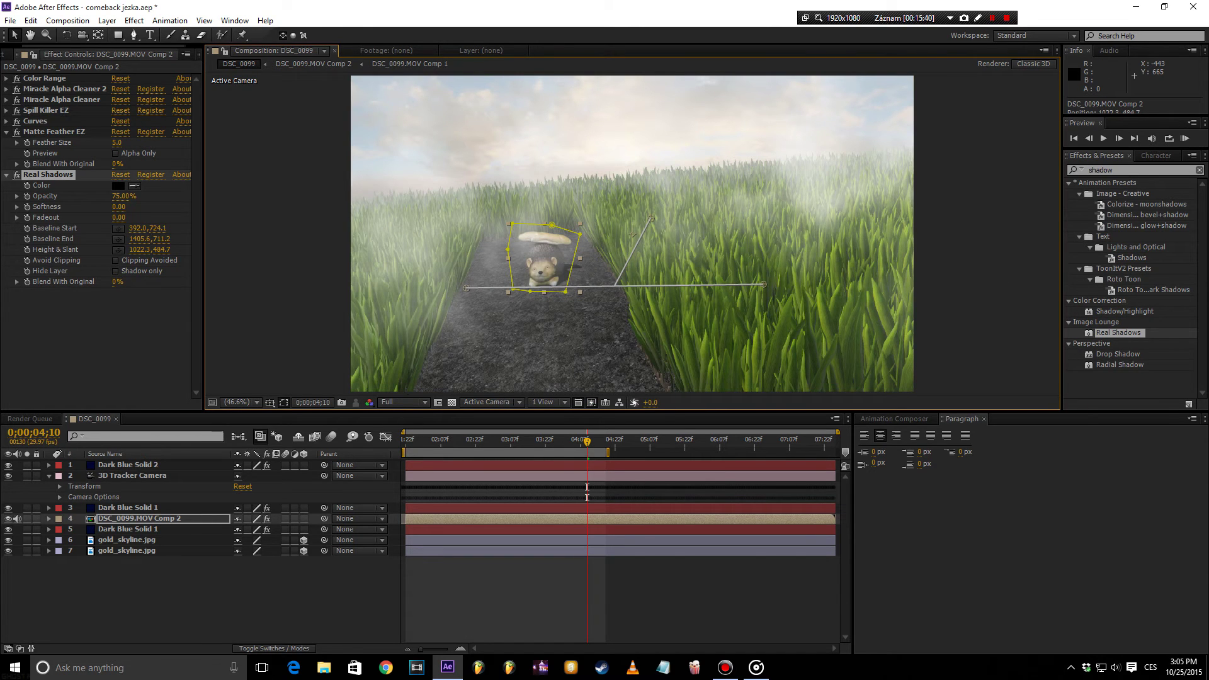
pyautogui.press('u')
pyautogui.press('u')
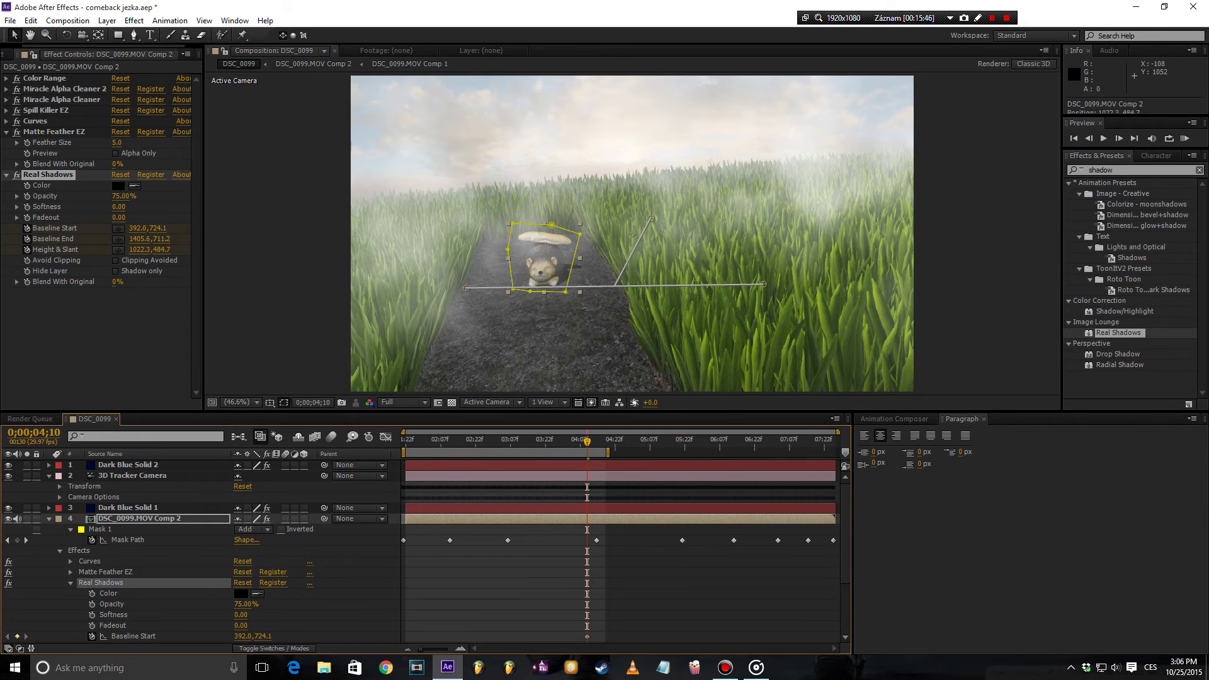
pyautogui.press('pagedown')
pyautogui.press('pagedown')
pyautogui.press('pagedown')
pyautogui.moveTo(600, 448)
pyautogui.mouseDown()
pyautogui.moveTo(515, 448)
pyautogui.moveTo(573, 448)
pyautogui.mouseUp()
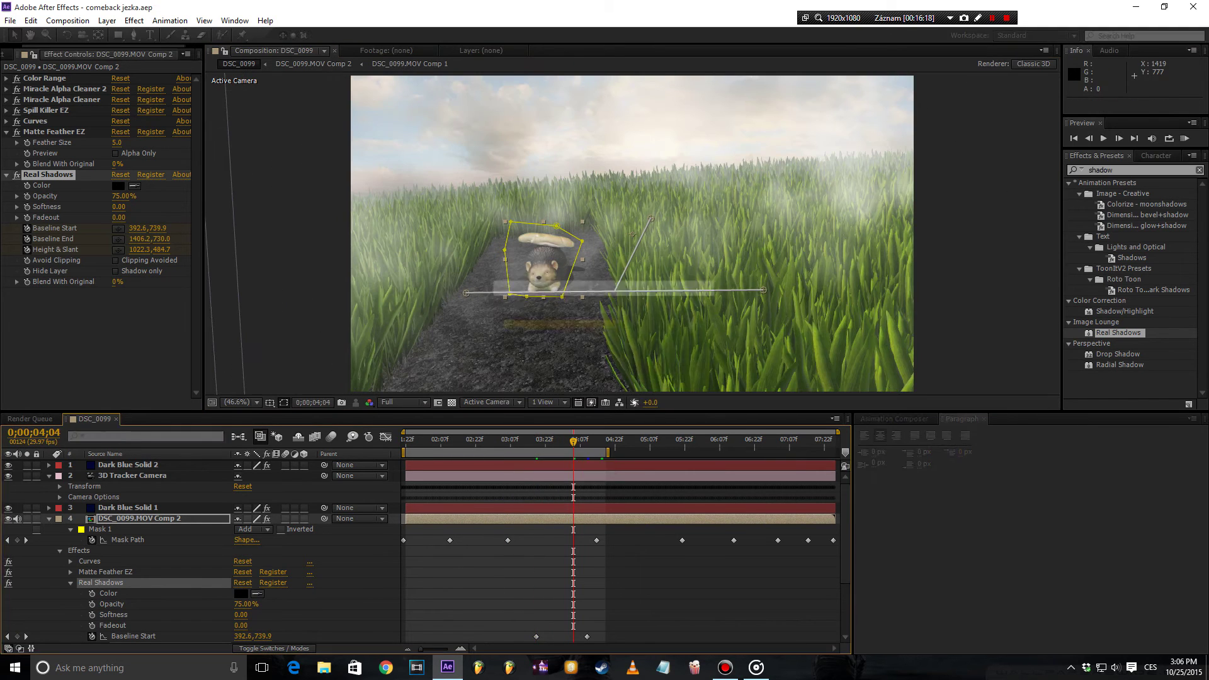
pyautogui.scroll(-2, 566, 535)
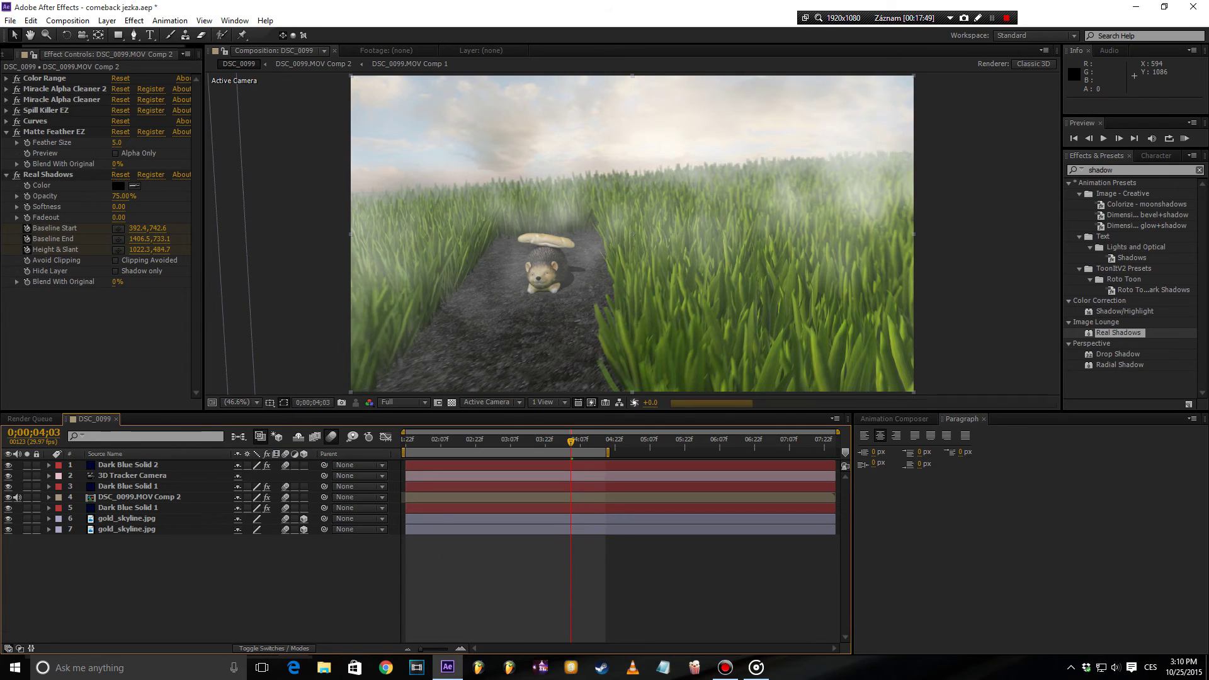
pyautogui.click(134, 20)
# - Apply Magic Bullet Looks, try Vintage Grumpy and Lomo Cyan, and enable motion blur on layers 3–7
pyautogui.moveTo(189, 313)
pyautogui.click(325, 314)
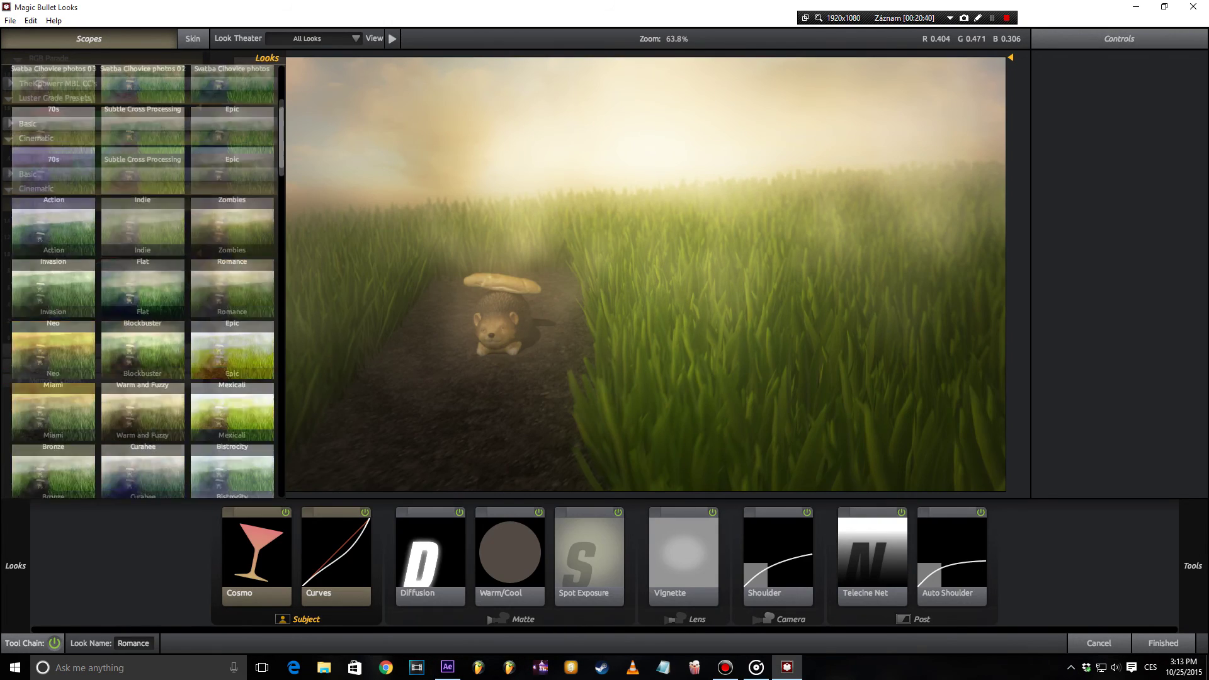
pyautogui.scroll(-5, 140, 282)
pyautogui.scroll(-5, 140, 282)
pyautogui.scroll(-5, 139, 282)
pyautogui.scroll(-5, 139, 282)
pyautogui.scroll(-5, 140, 281)
pyautogui.click(232, 403)
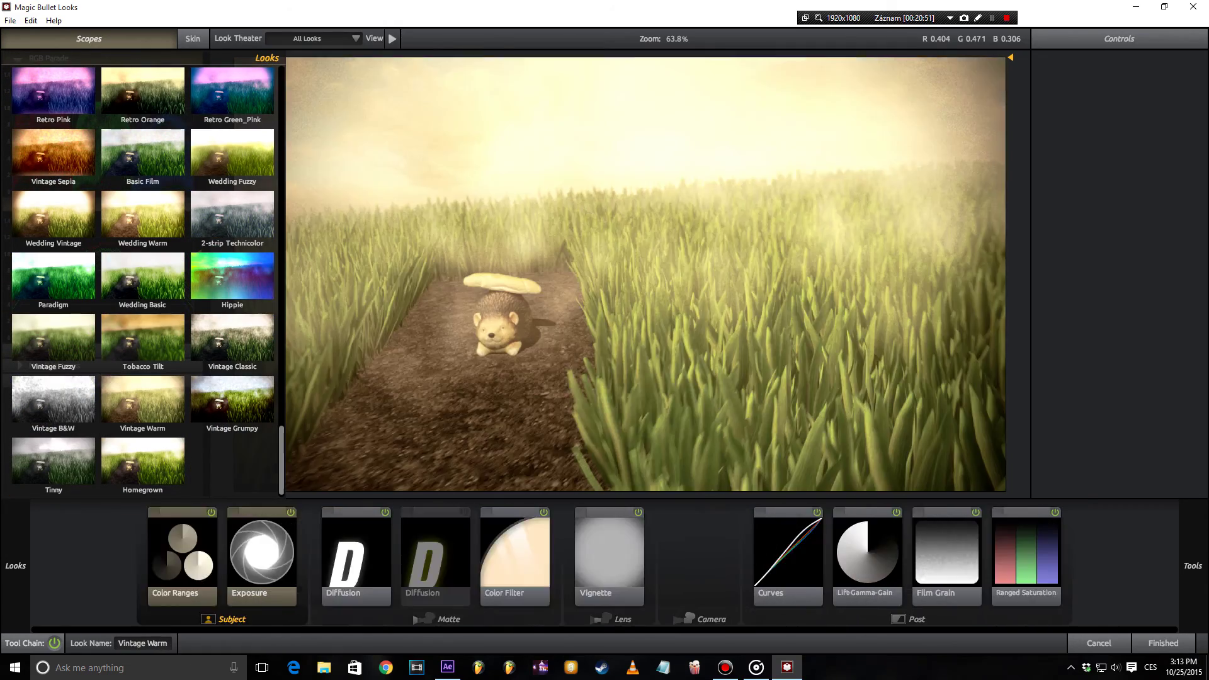
pyautogui.click(233, 252)
pyautogui.scroll(5, 140, 281)
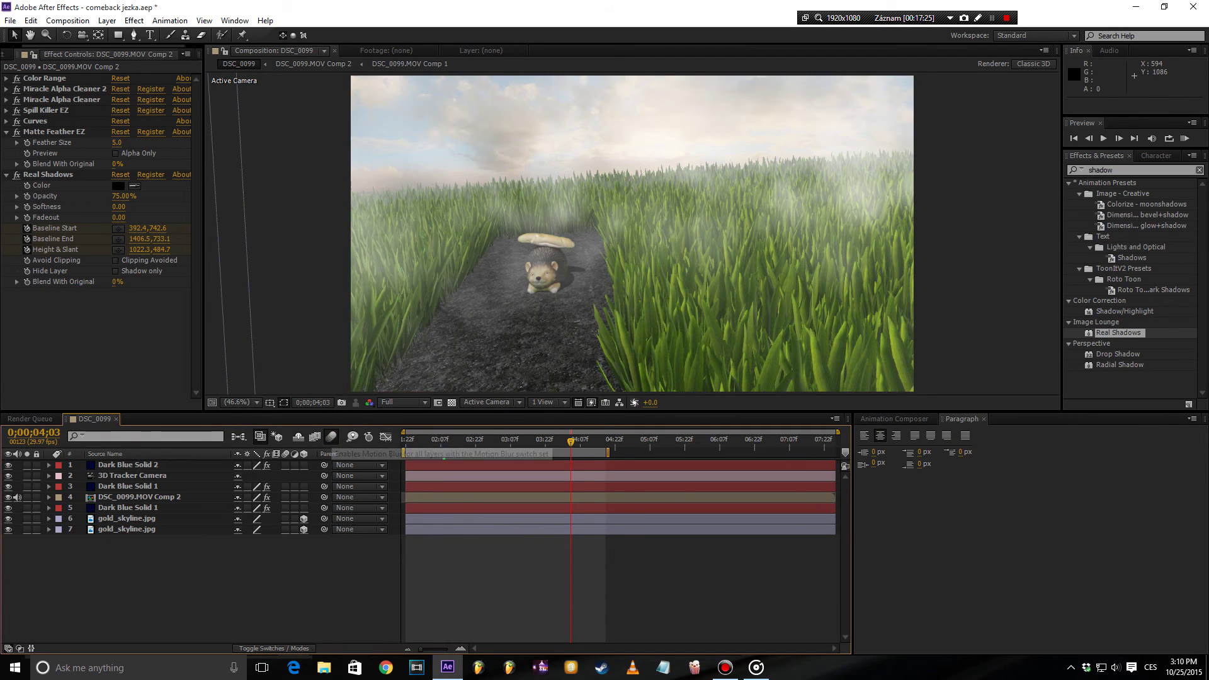
pyautogui.moveTo(285, 486); pyautogui.dragTo(285, 529)
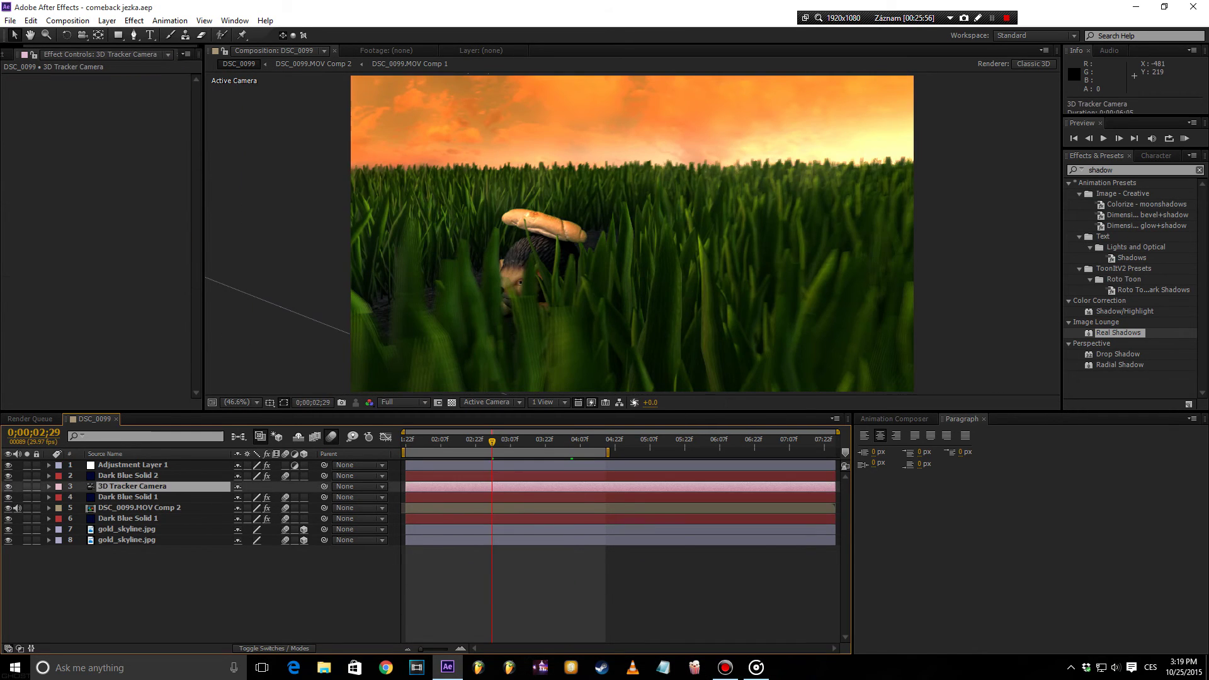
# - Switch Depth of Field on in the 3D Tracker Camera's Camera Options
pyautogui.hotkey('ctrl', 'Right')
pyautogui.hotkey('ctrl', 'Right')
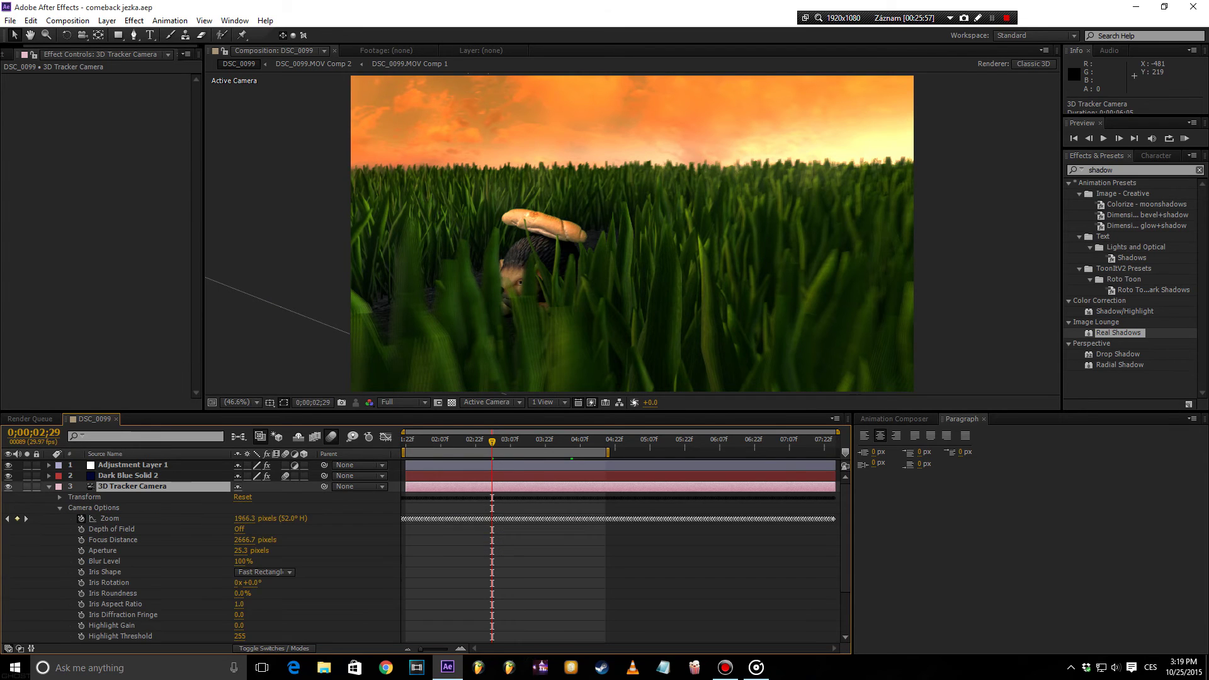
pyautogui.scroll(-1, 421, 549)
pyautogui.click(239, 519)
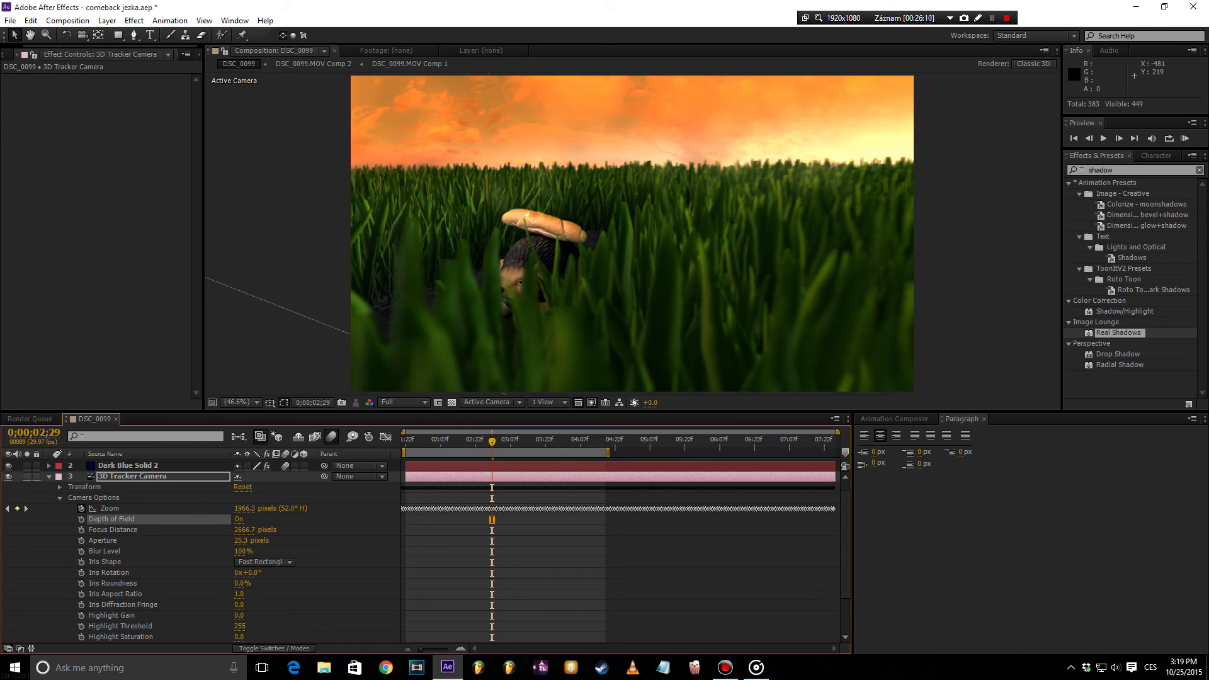
# - Save the project and keyframe Focus Distance, adding a 2666.7-pixel key at 0;00;04;10
pyautogui.hotkey('ctrl', 's')
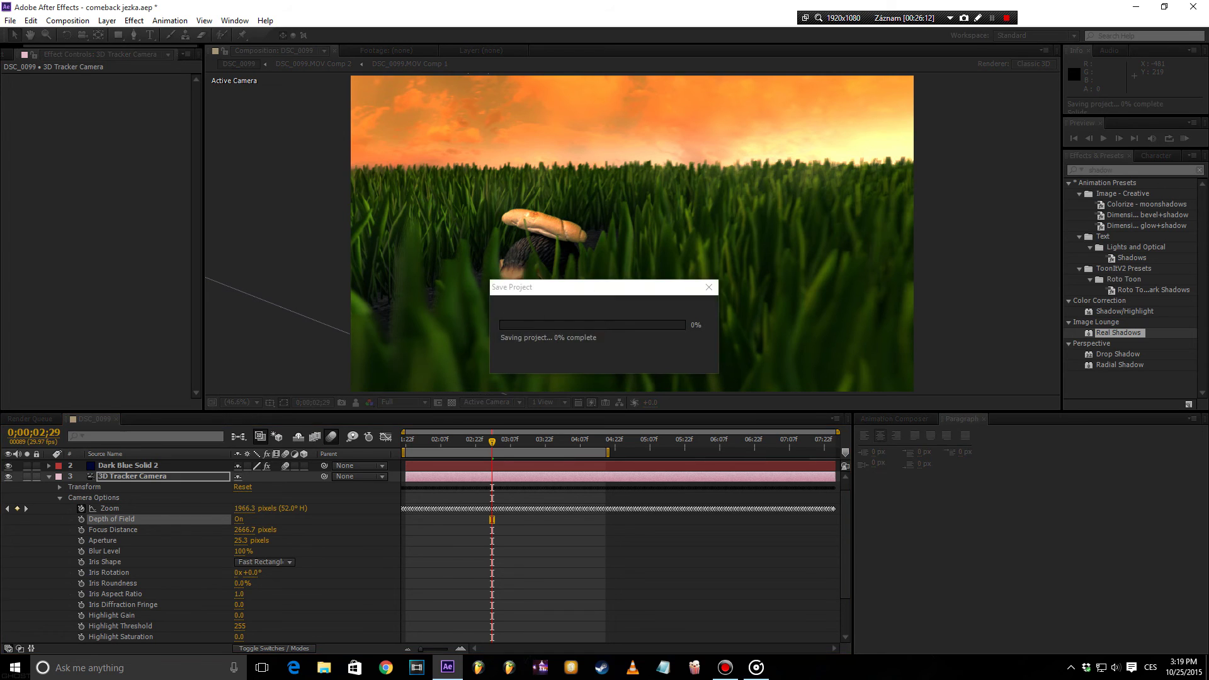
pyautogui.click(81, 529)
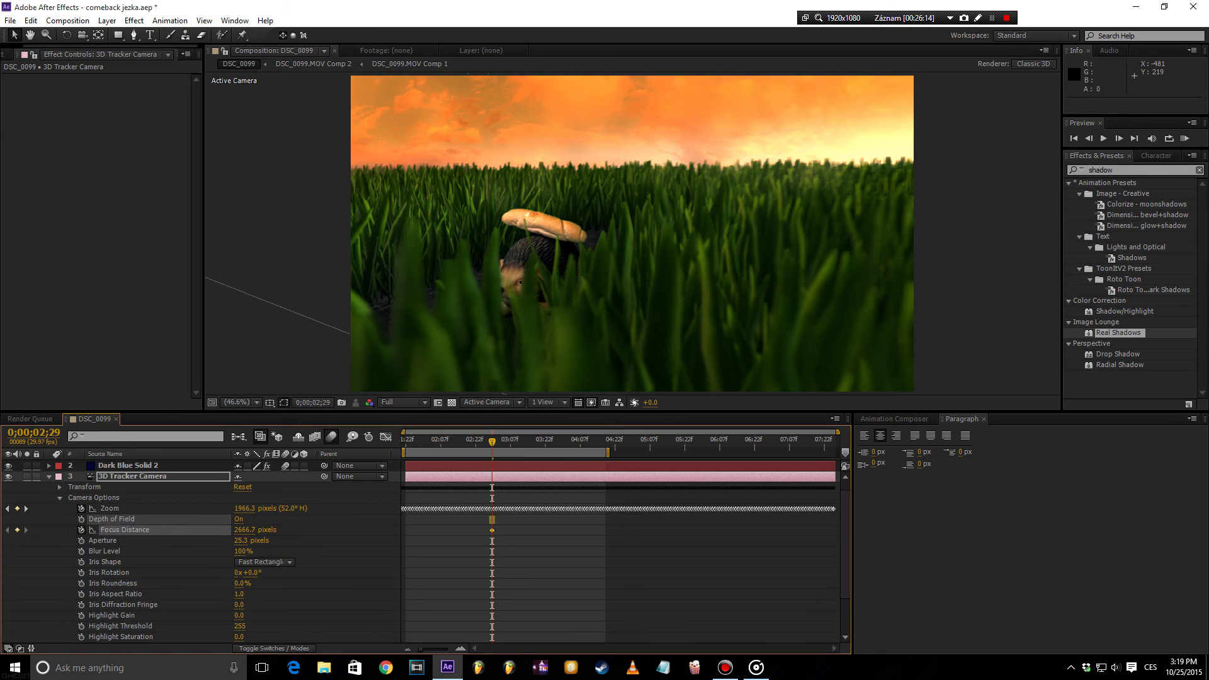
pyautogui.click(573, 439)
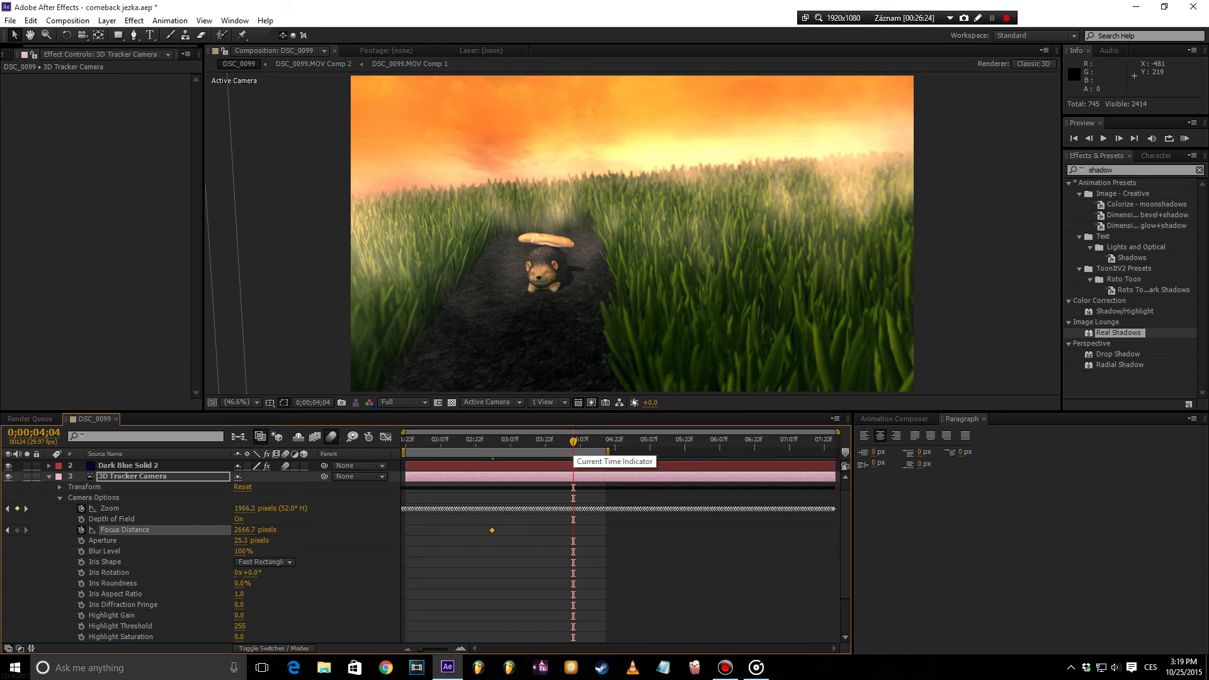
pyautogui.moveTo(573, 441); pyautogui.dragTo(587, 441)
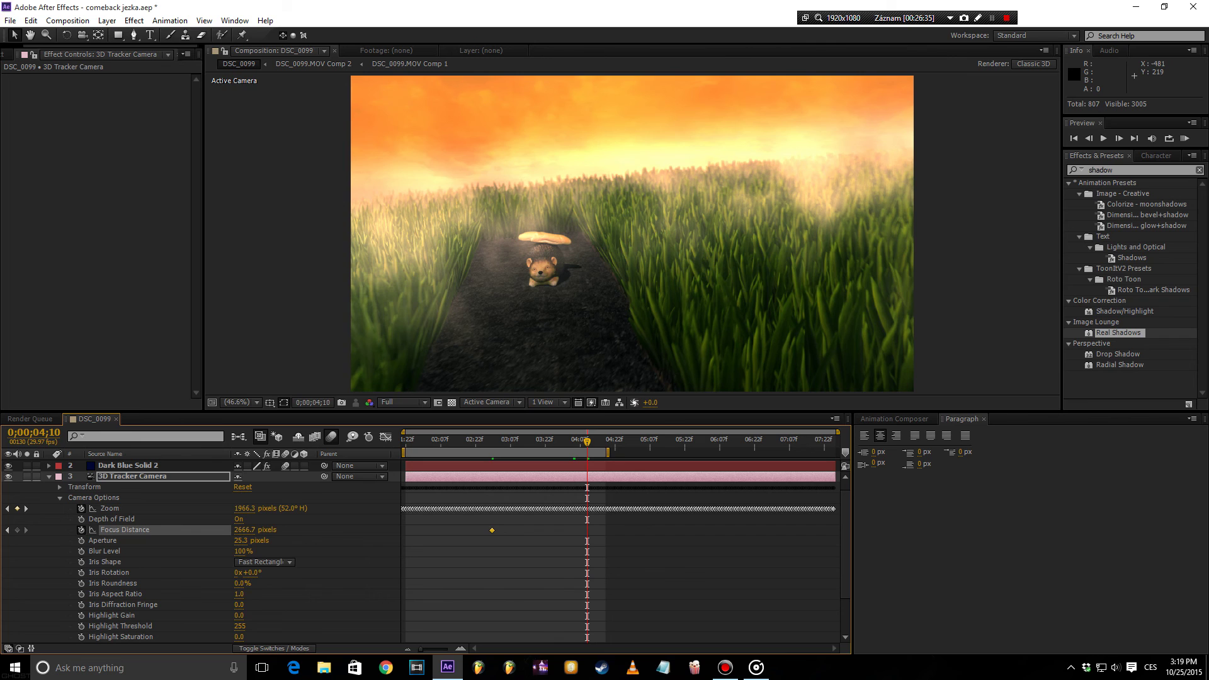
pyautogui.click(523, 440)
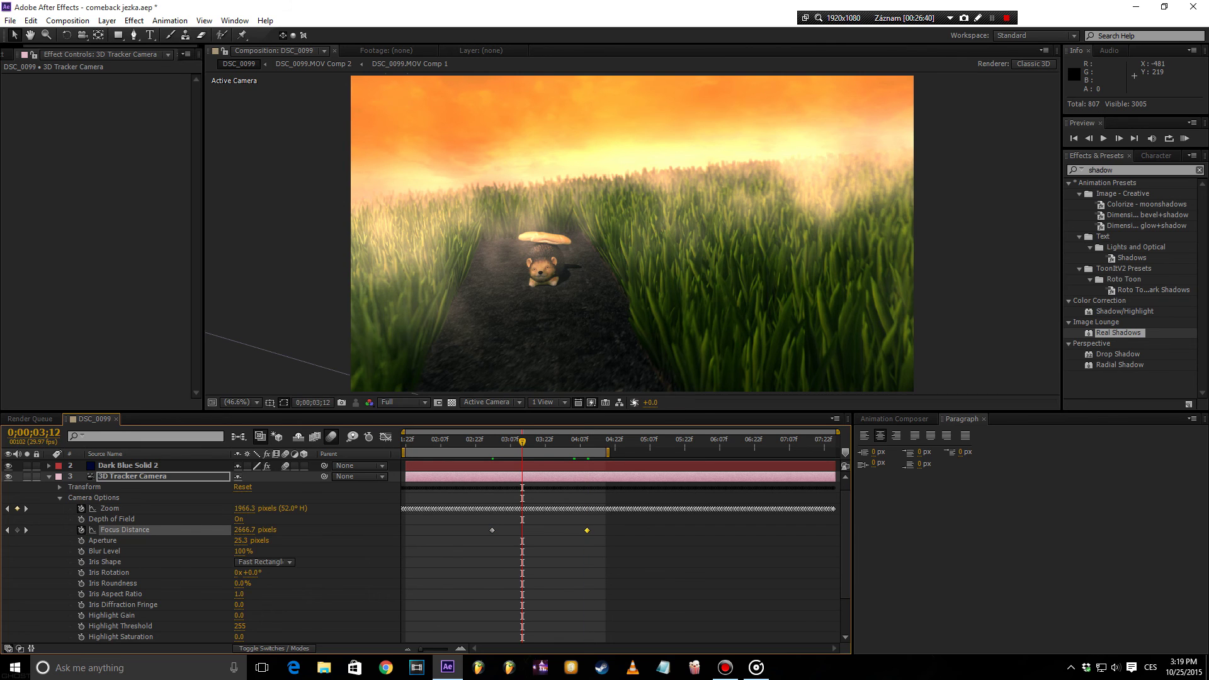